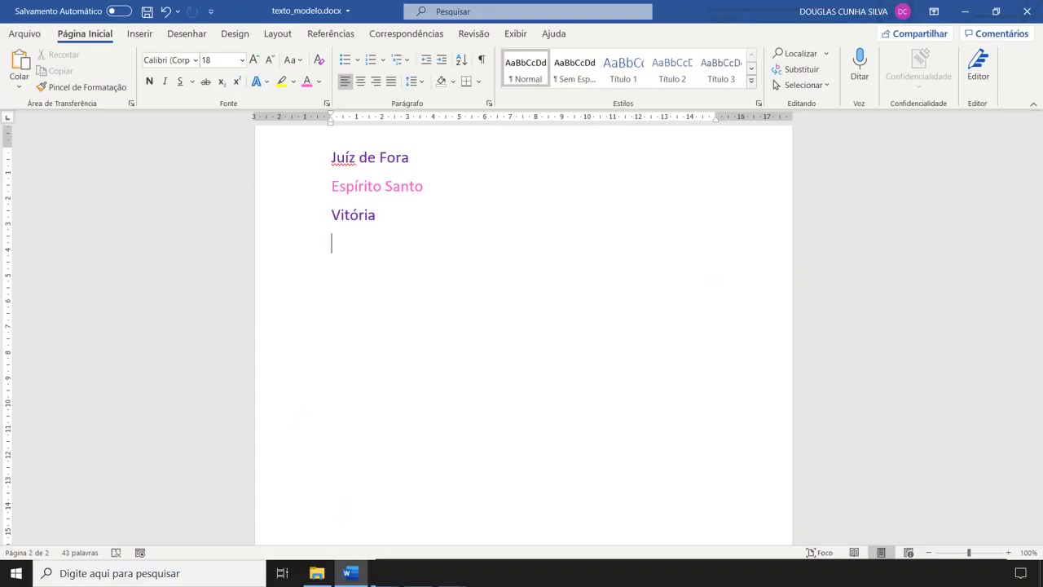
# Insert page breaks before the Região Sul line so that four blank pages precede it.
pyautogui.click(930, 552)
pyautogui.click(930, 553)
pyautogui.click(930, 552)
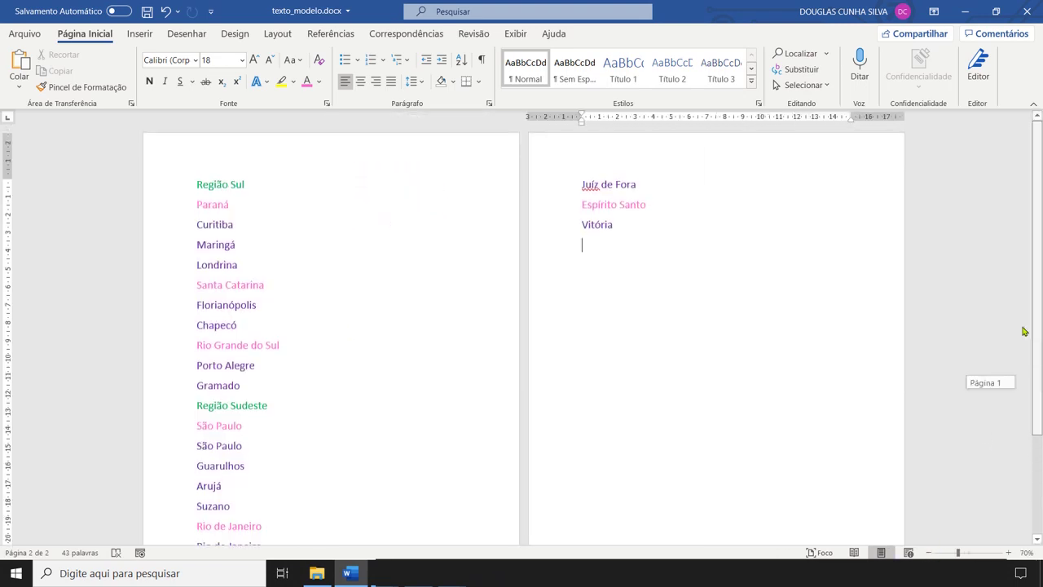
pyautogui.click(195, 181)
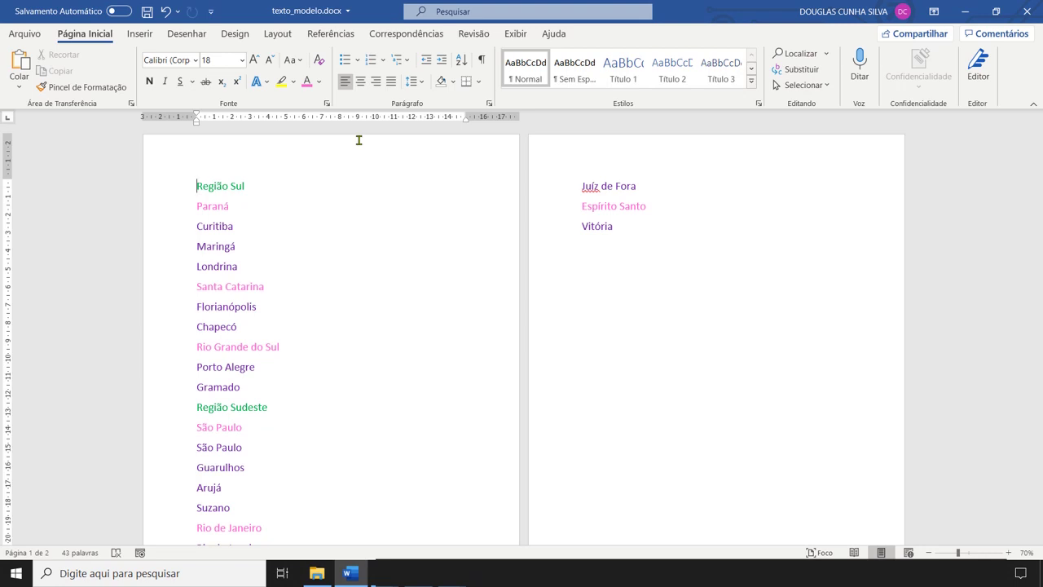
pyautogui.hotkey('ctrl', 'Return')
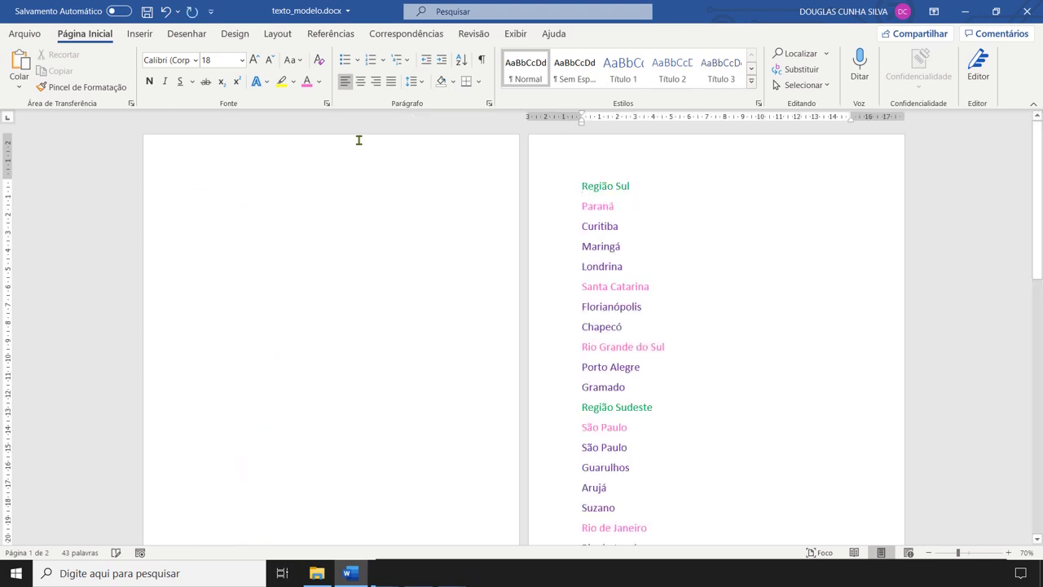
pyautogui.hotkey('ctrl', 'Return')
pyautogui.hotkey('ctrl', 'Return')
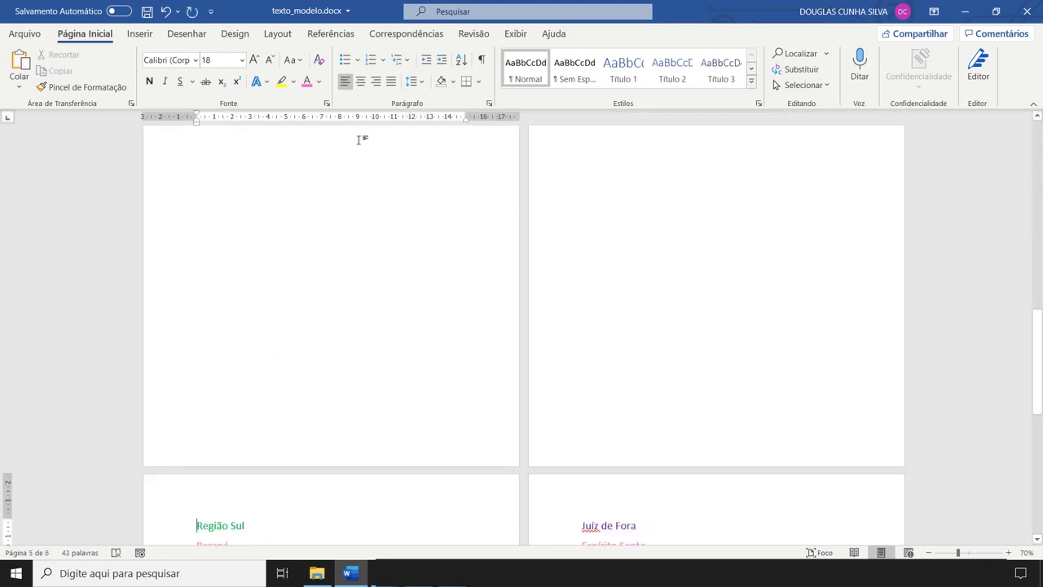
# Enter CAPA on the first blank page and FOLHA DE ROSTO on the second.
pyautogui.hotkey('ctrl', 'Home')
pyautogui.write('CA')
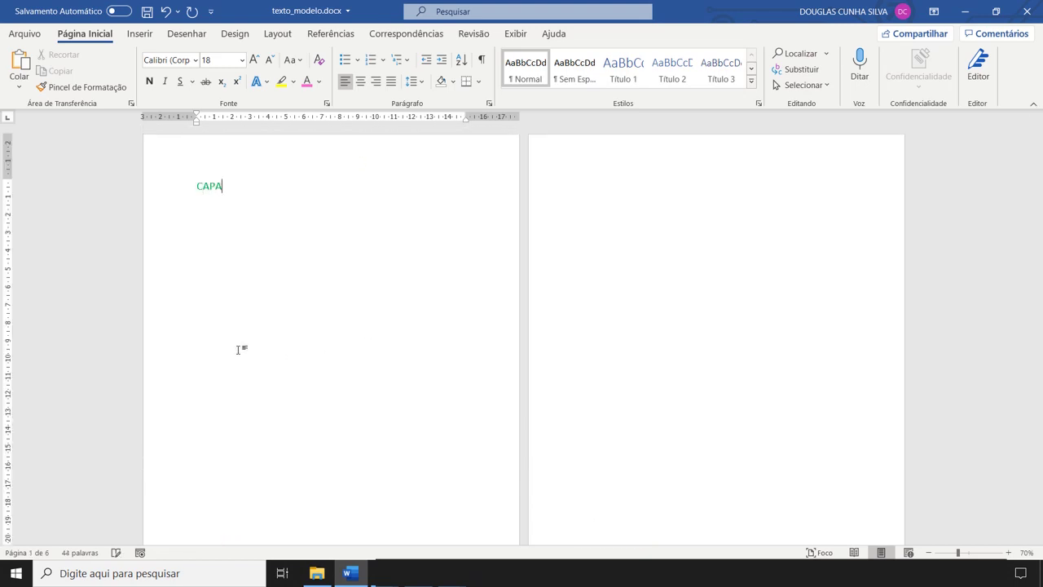
pyautogui.hotkey('ctrl', 'Return')
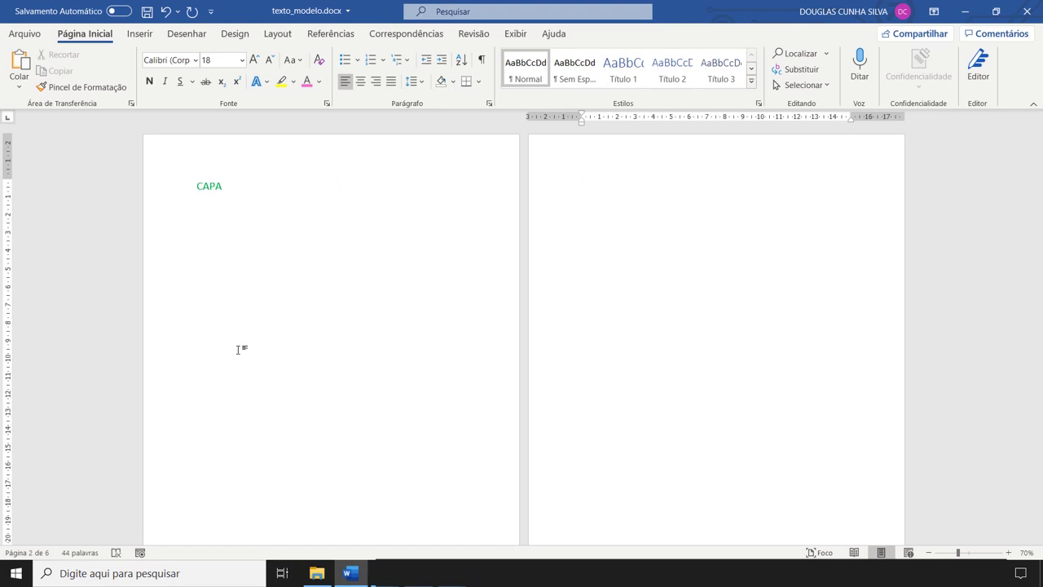
pyautogui.write('FOLHA DE ROSTO')
pyautogui.hotkey('ctrl', 'Return')
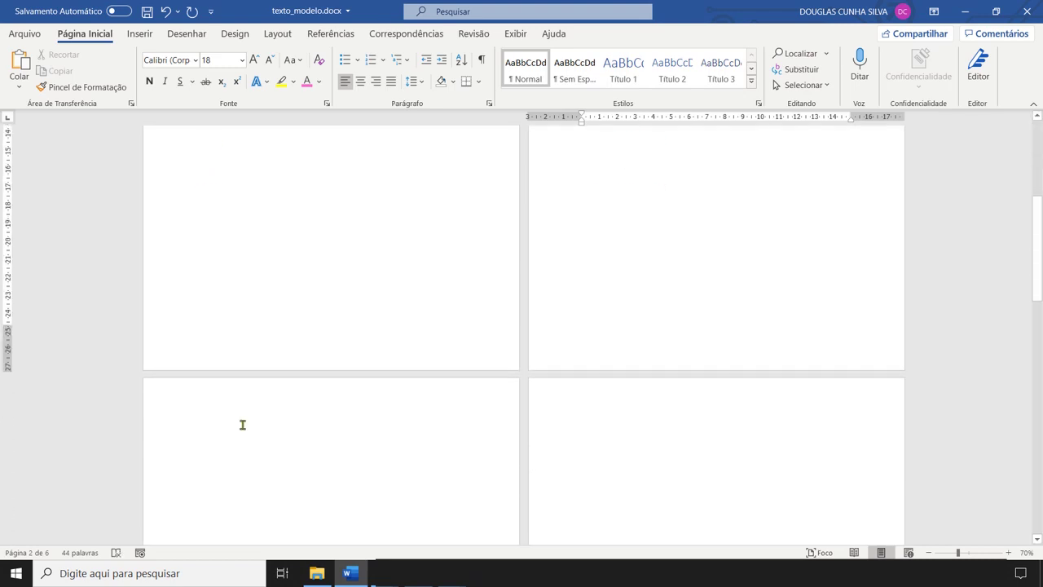
# Title the third page RESUMO and the fourth page ABSTRACT.
pyautogui.write('RESUMO')
pyautogui.hotkey('ctrl', 'Return')
pyautogui.write('RESUMO')
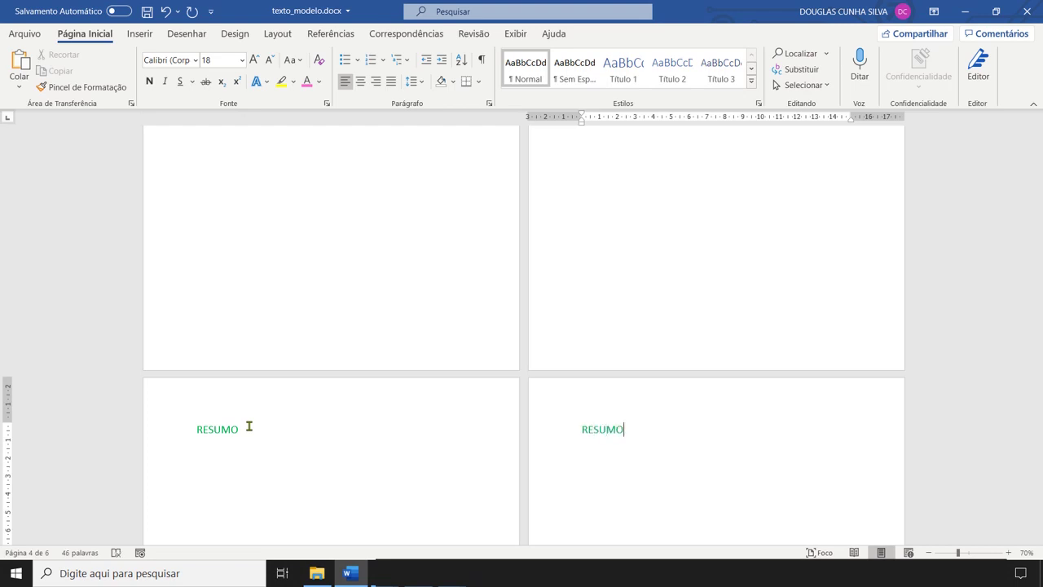
pyautogui.hotkey('shift', 'Home')
pyautogui.write('ABSTRAC')
# Add another page between ABSTRACT and Região Sul and title it SUMÁRIO.
pyautogui.scroll(-3, 260, 415)
pyautogui.hotkey('ctrl', 'Return')
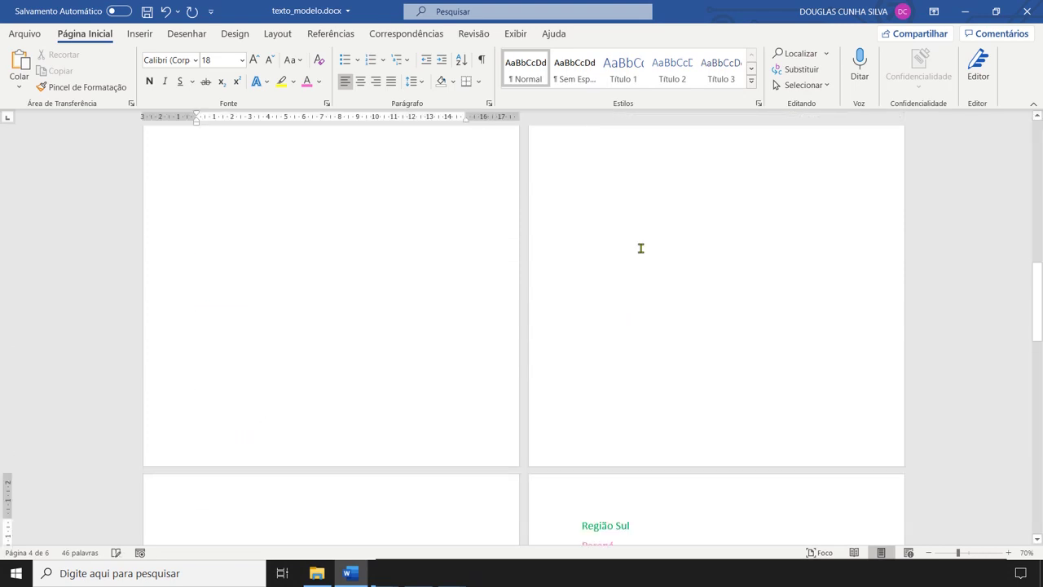
pyautogui.write('SUMÁRIO')
pyautogui.scroll(3, 596, 294)
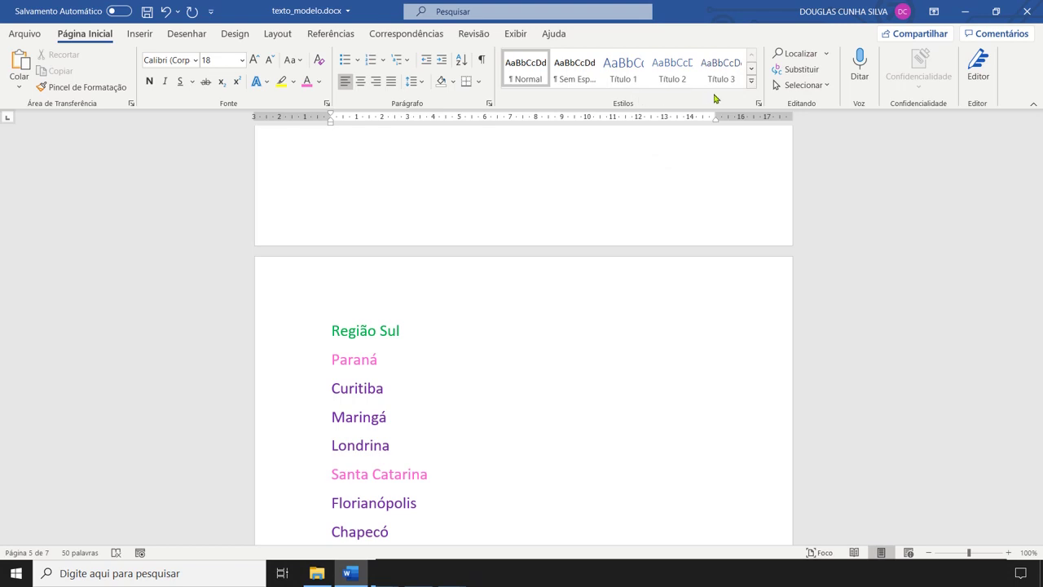
# Modify the Título 1 style to use Arial, size 14, bold, with the automatic font colour.
pyautogui.click(626, 78)
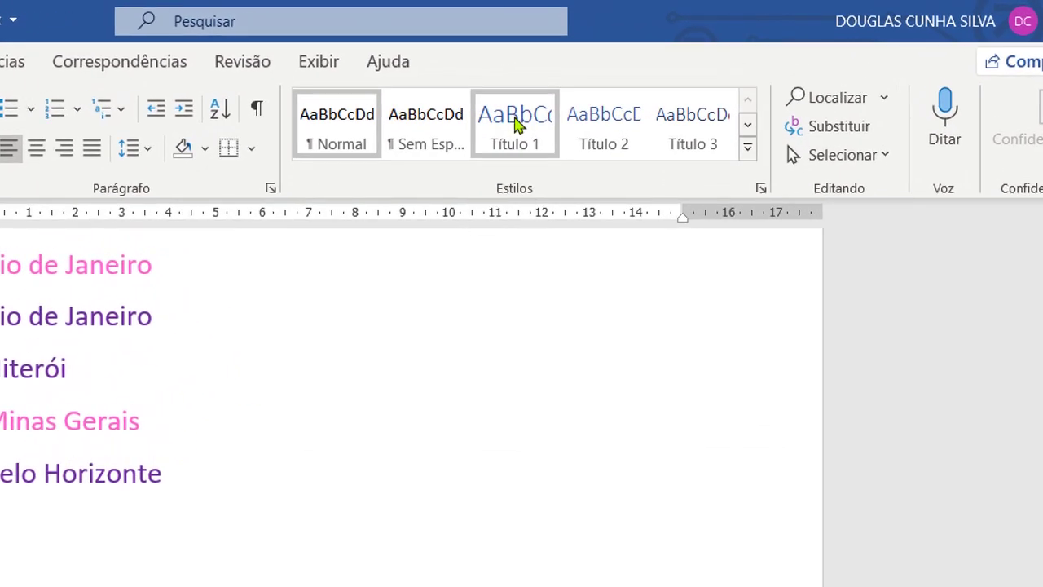
pyautogui.rightClick(515, 124)
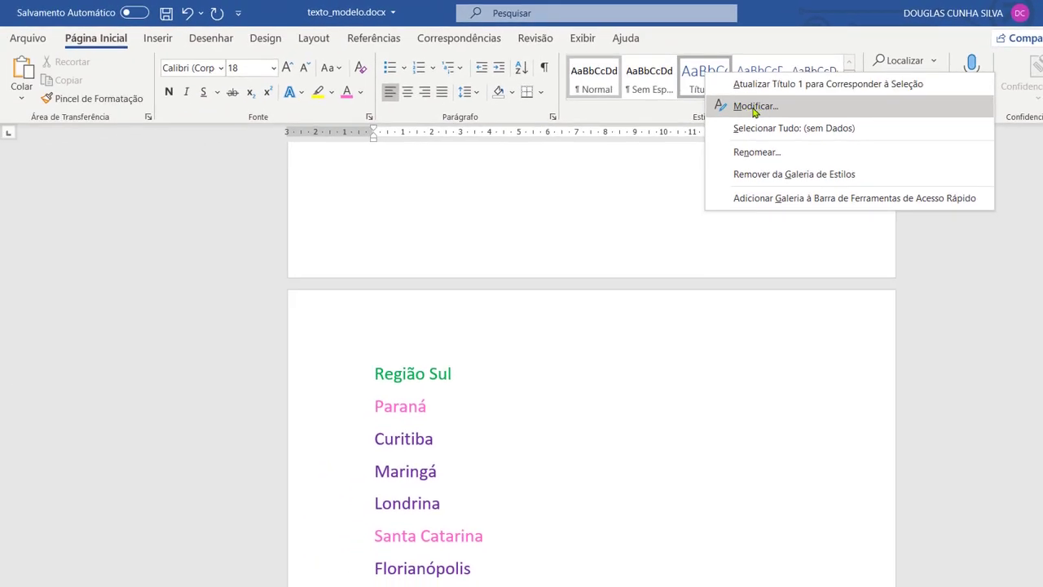
pyautogui.click(754, 108)
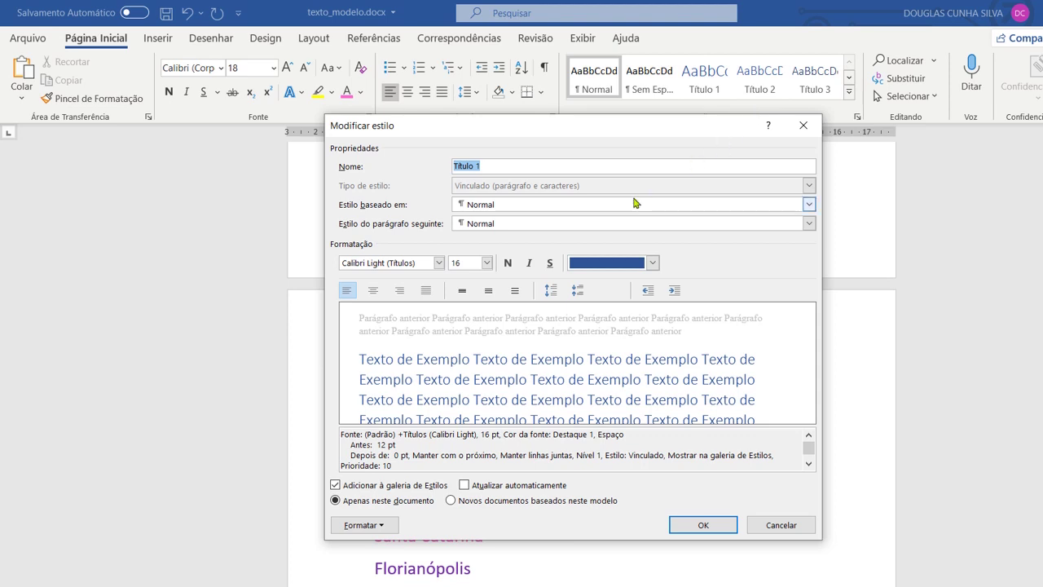
pyautogui.click(438, 263)
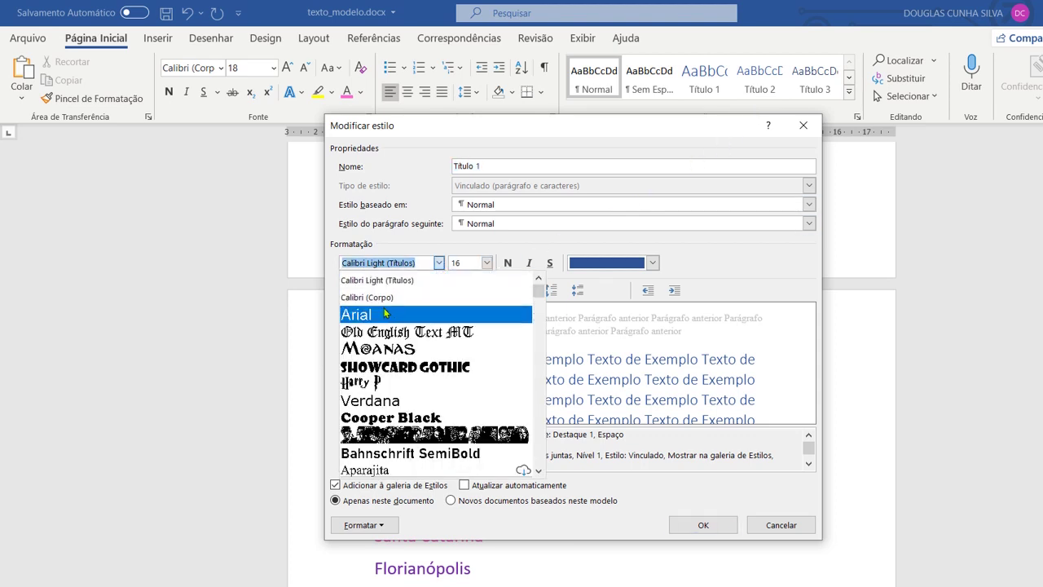
pyautogui.click(383, 316)
pyautogui.click(487, 262)
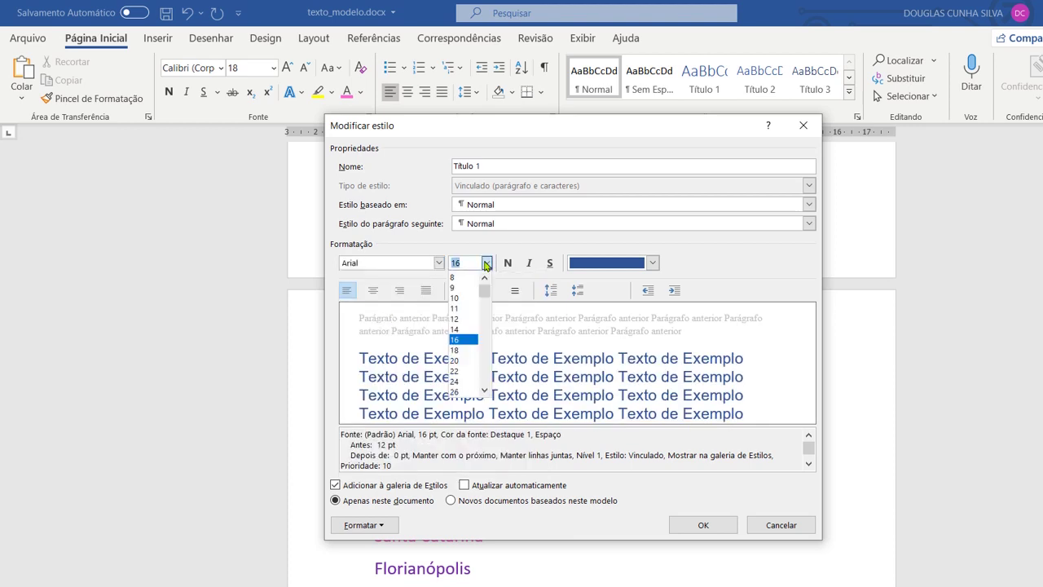
pyautogui.click(454, 329)
pyautogui.click(508, 262)
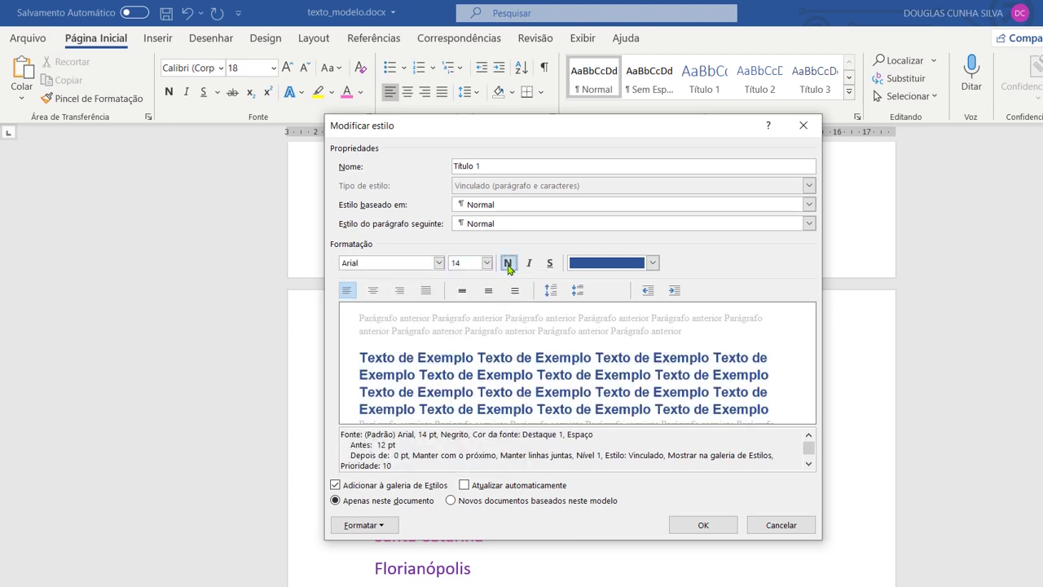
pyautogui.click(622, 262)
pyautogui.click(616, 281)
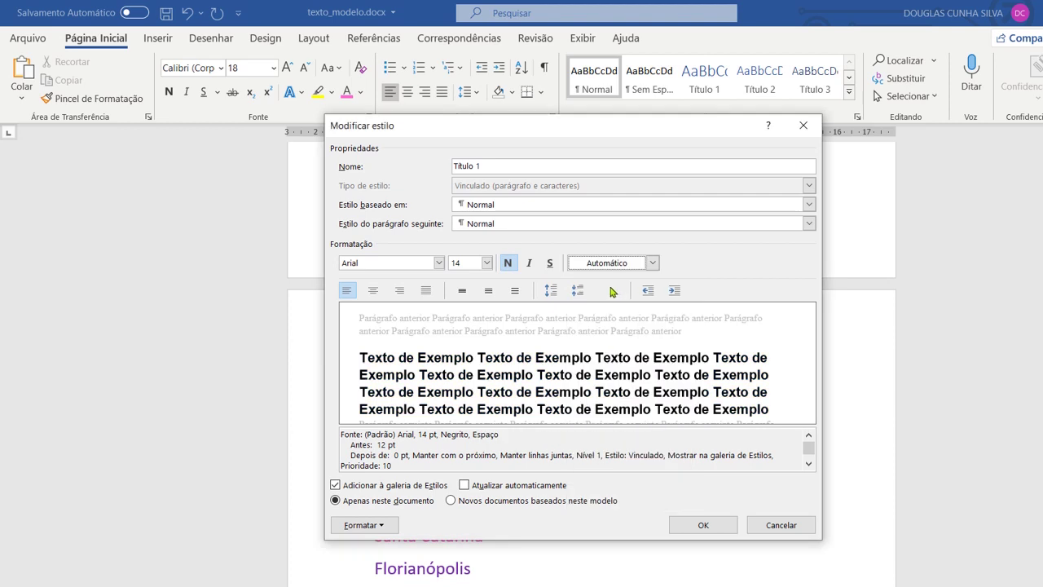
# Enable the all-caps font effect (Todas em maiúsculas) for the Título 1 style and save the style.
pyautogui.click(385, 525)
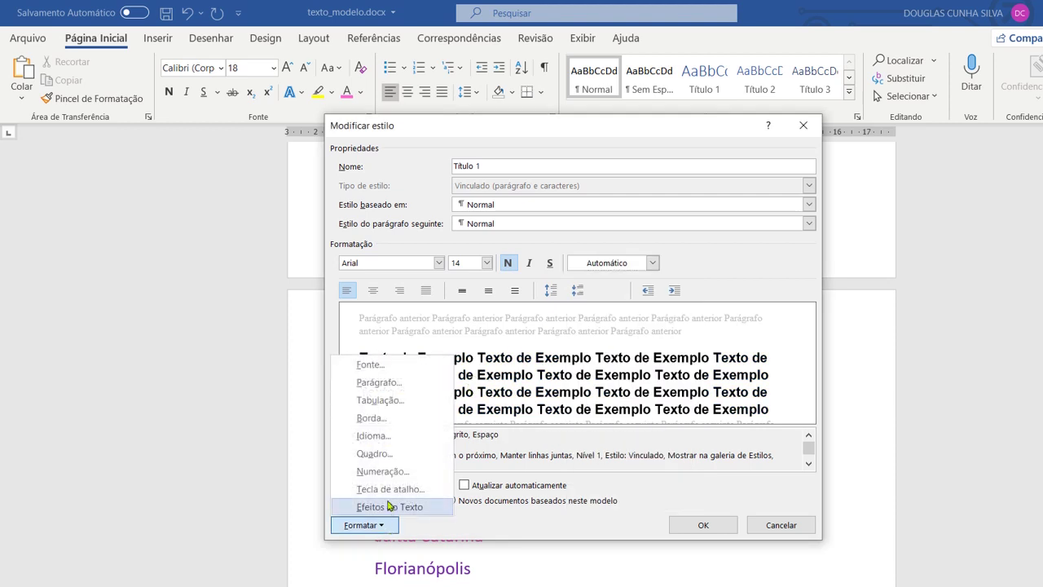
pyautogui.click(400, 364)
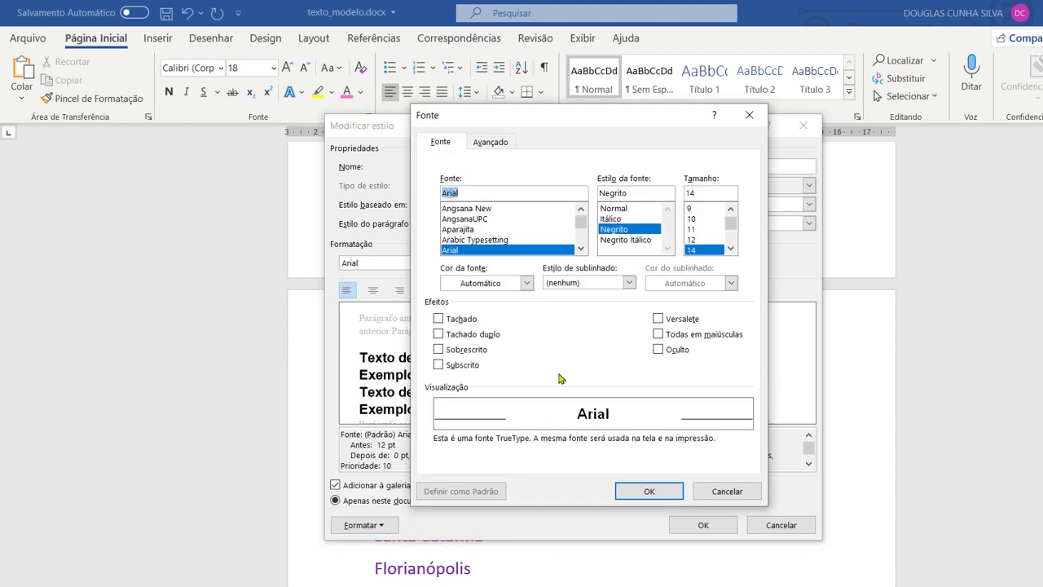
pyautogui.click(660, 335)
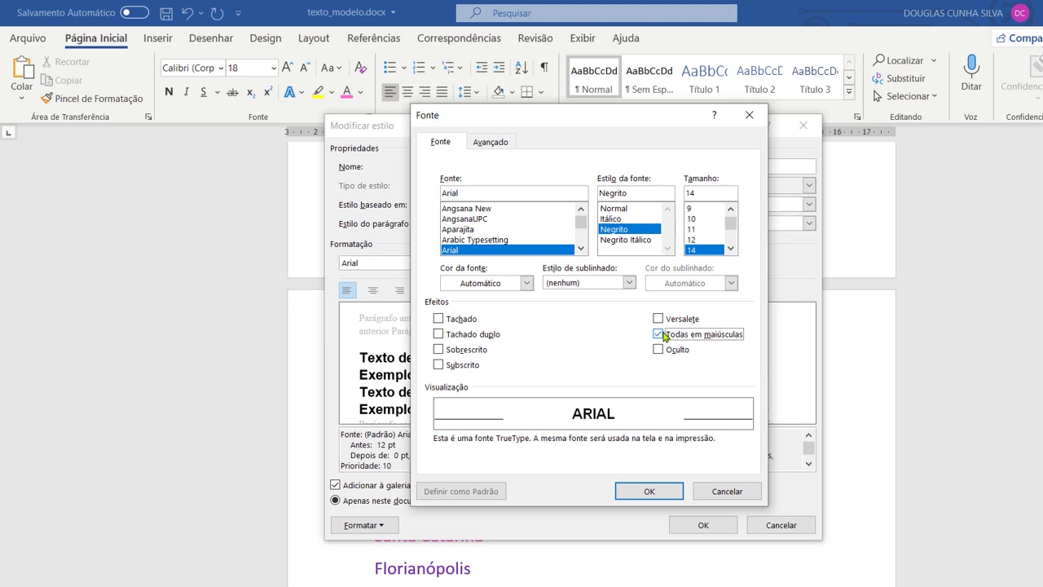
pyautogui.click(647, 492)
pyautogui.click(704, 525)
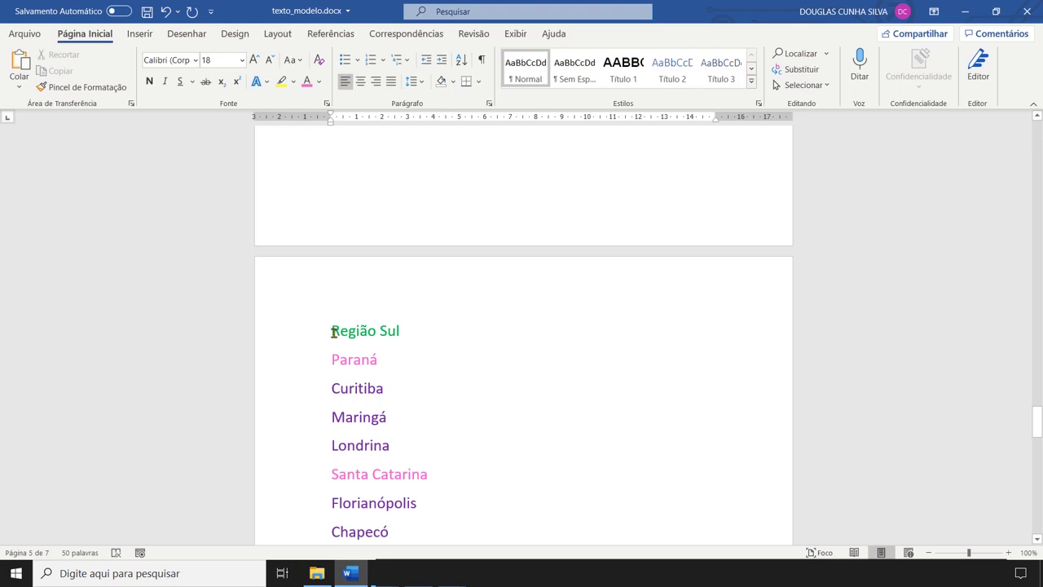
# Apply the Título 1 style to the Região Sul line.
pyautogui.moveTo(333, 331); pyautogui.dragTo(400, 331)
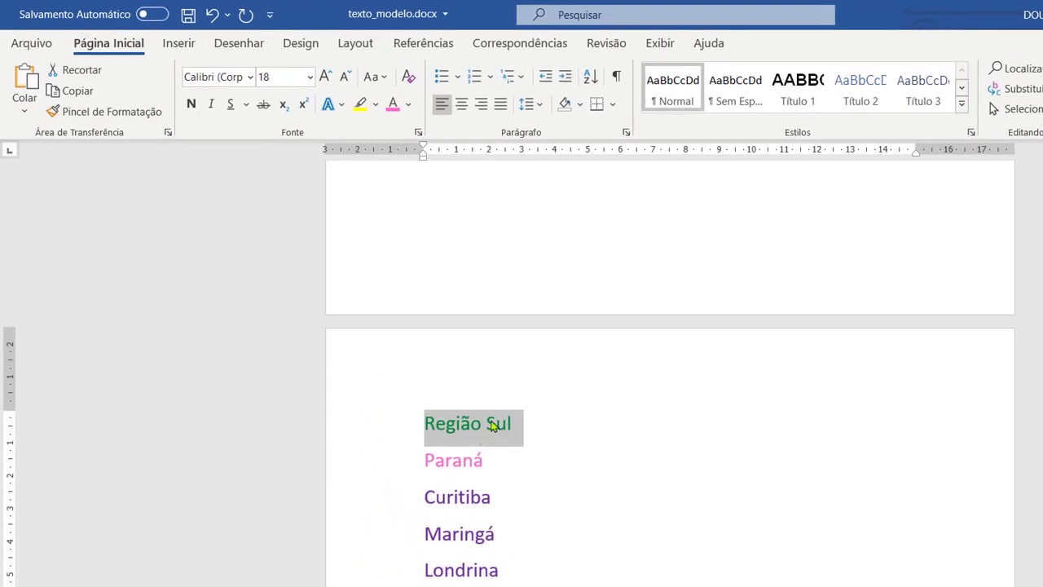
pyautogui.click(793, 101)
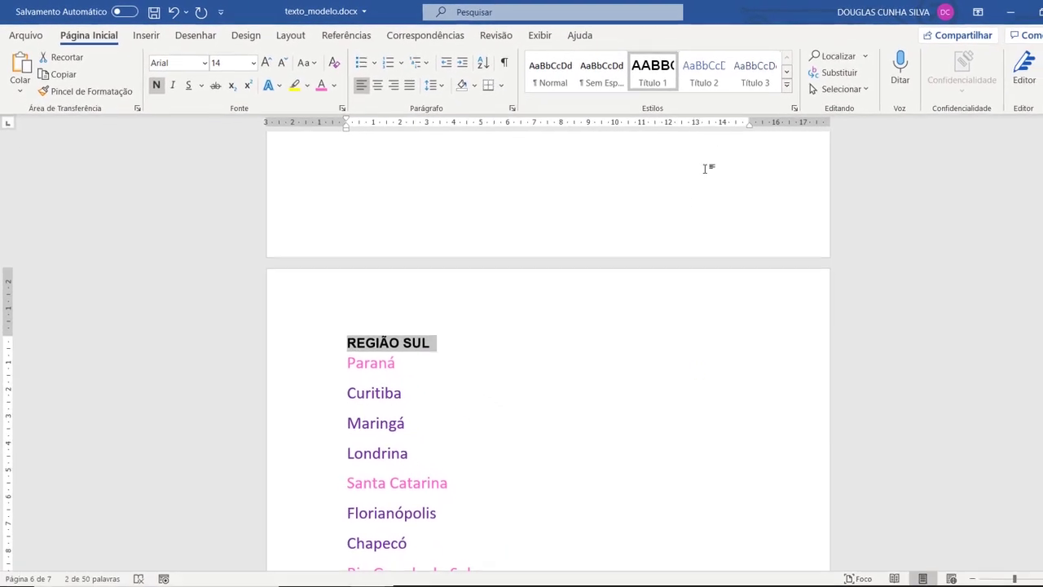
pyautogui.click(454, 343)
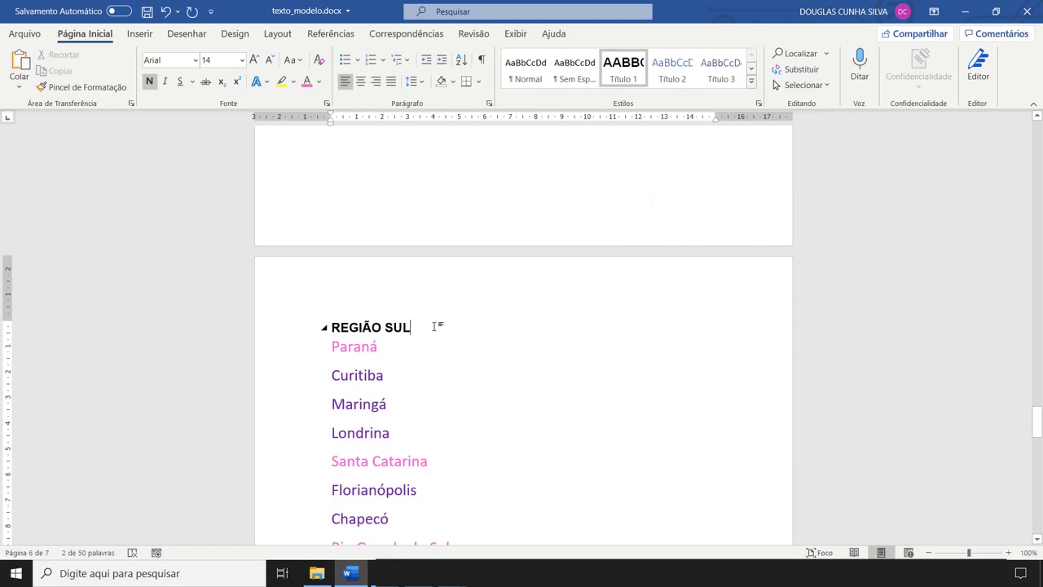
# Display the navigation pane beside the document and return to the home formatting commands.
pyautogui.click(516, 38)
pyautogui.click(387, 85)
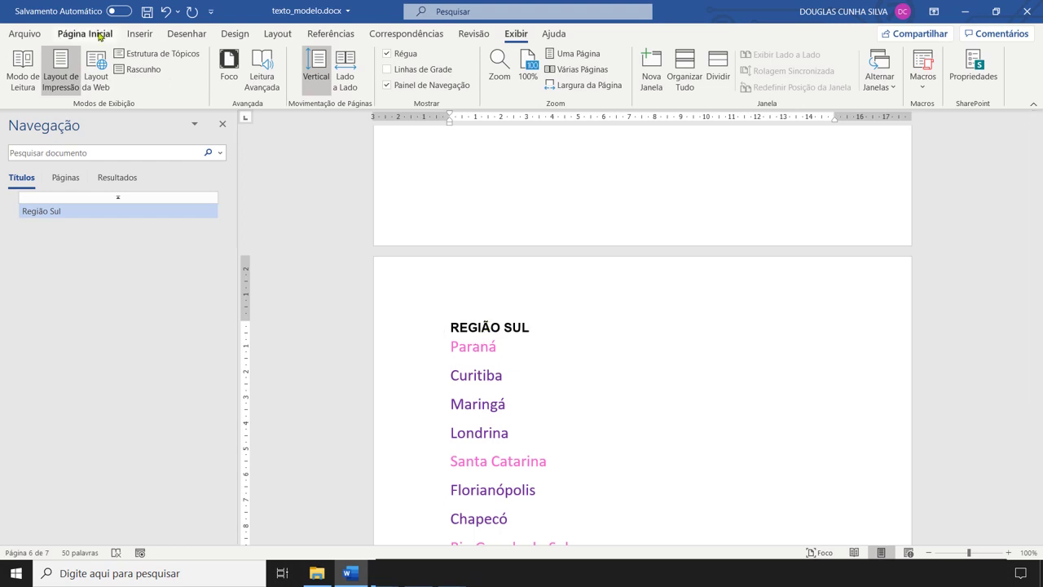
pyautogui.click(72, 34)
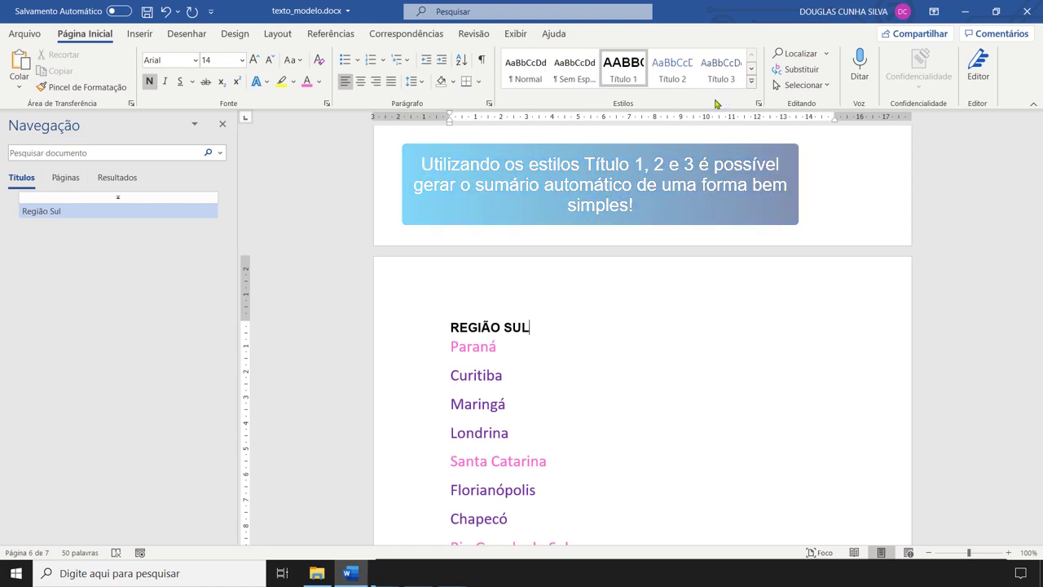
# Modify the Título 2 style to use Arial, size 14, bold, with the automatic font colour.
pyautogui.click(627, 179)
pyautogui.rightClick(669, 70)
pyautogui.click(693, 102)
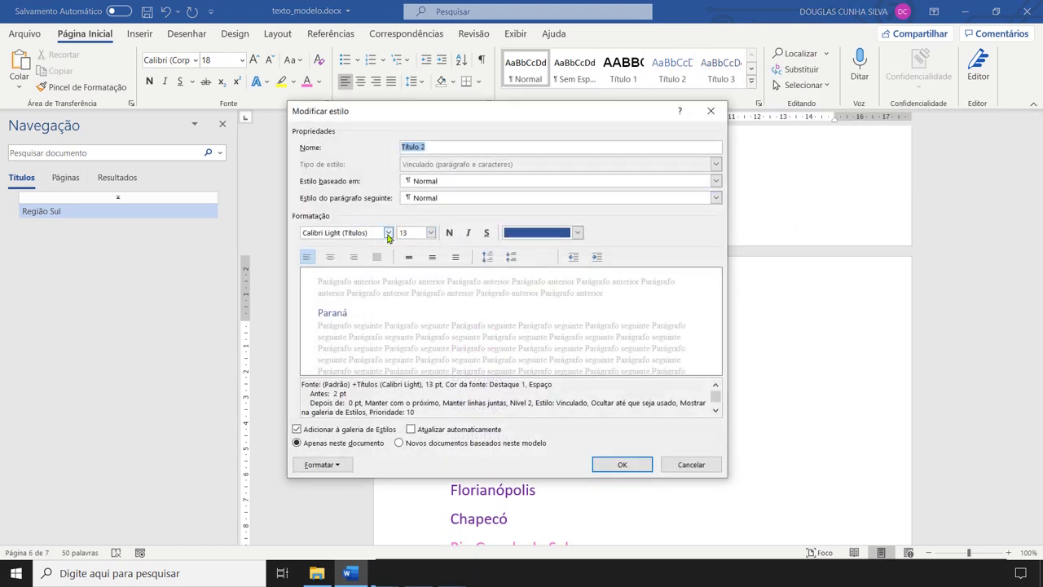
pyautogui.click(388, 232)
pyautogui.click(355, 278)
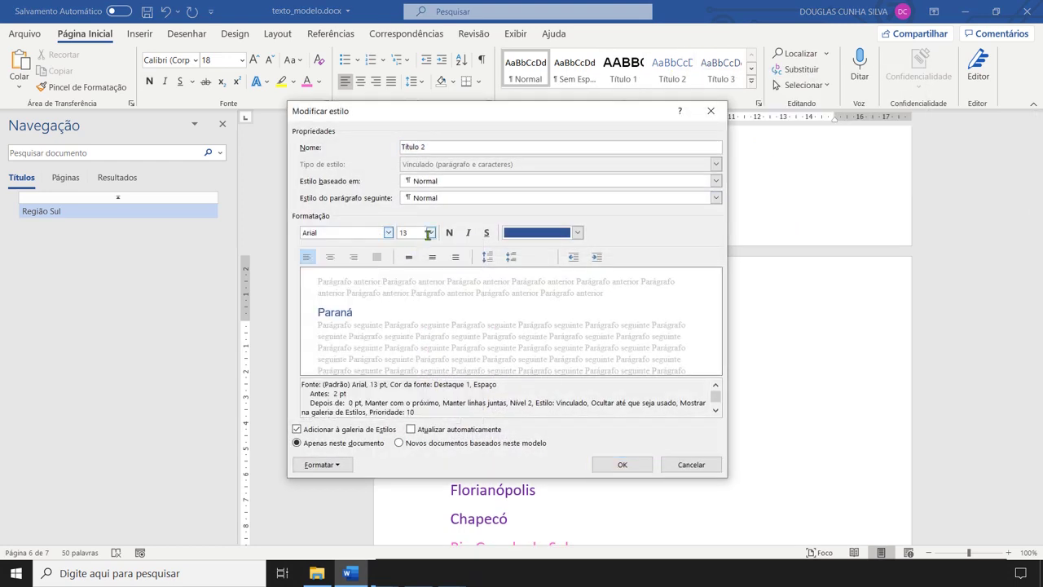
pyautogui.click(430, 233)
pyautogui.click(408, 291)
pyautogui.click(449, 232)
pyautogui.click(522, 234)
pyautogui.click(524, 250)
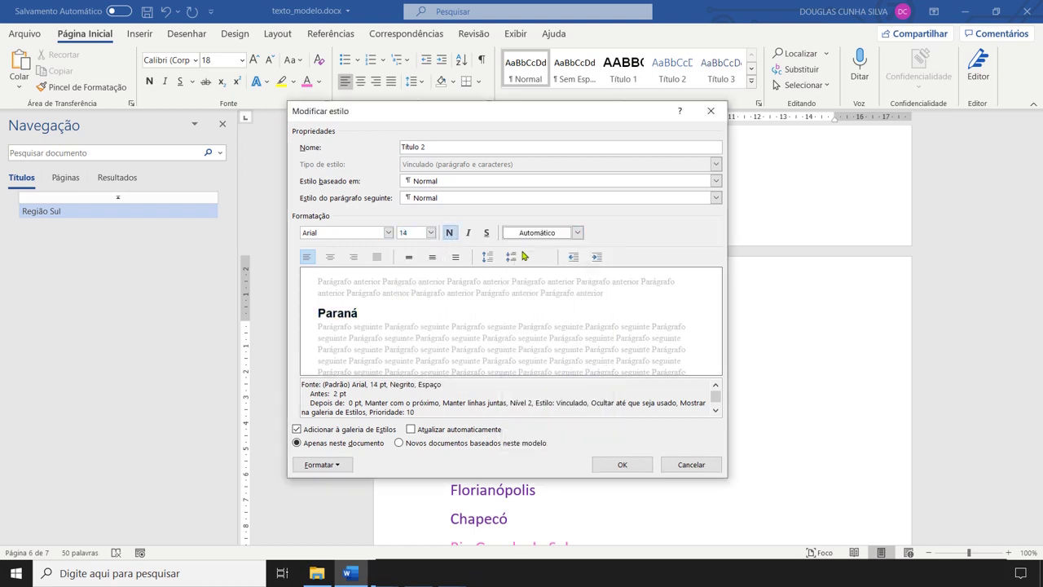
pyautogui.click(622, 465)
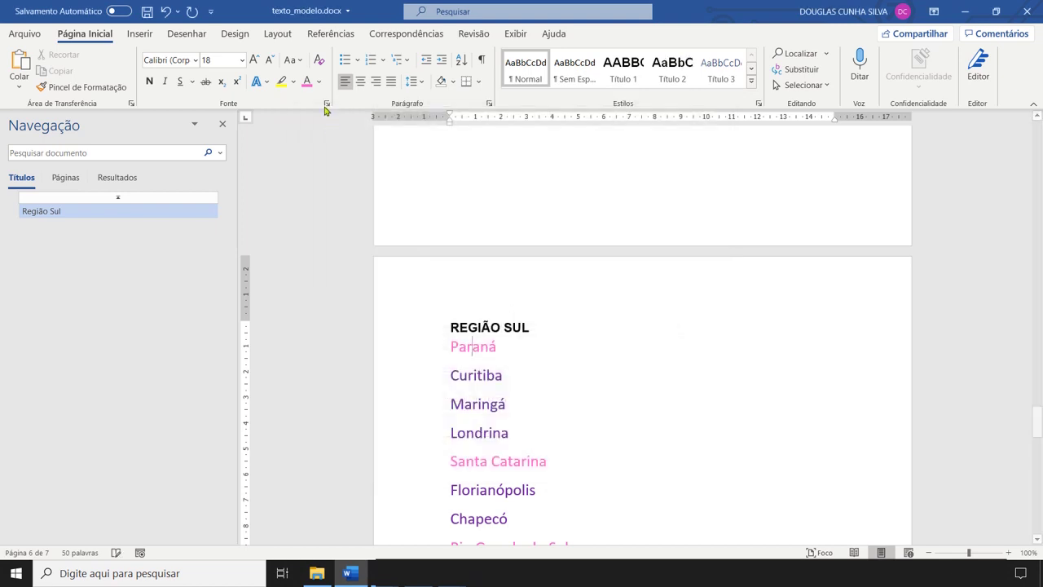
pyautogui.click(292, 60)
pyautogui.click(334, 79)
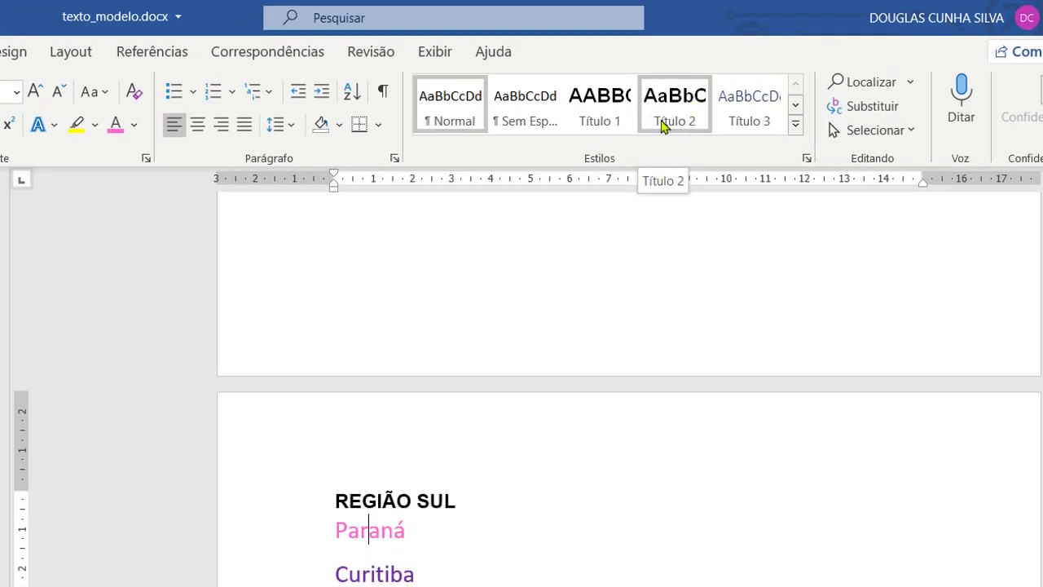
# Apply the Título 2 style to the state names Paraná, Santa Catarina and Rio Grande do Sul.
pyautogui.click(421, 534)
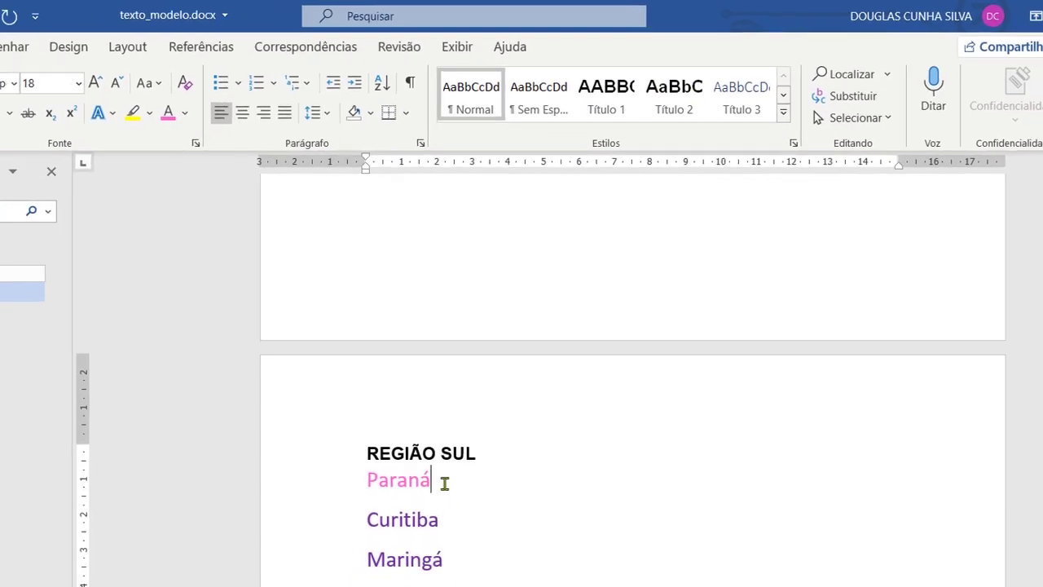
pyautogui.moveTo(444, 483); pyautogui.dragTo(353, 480)
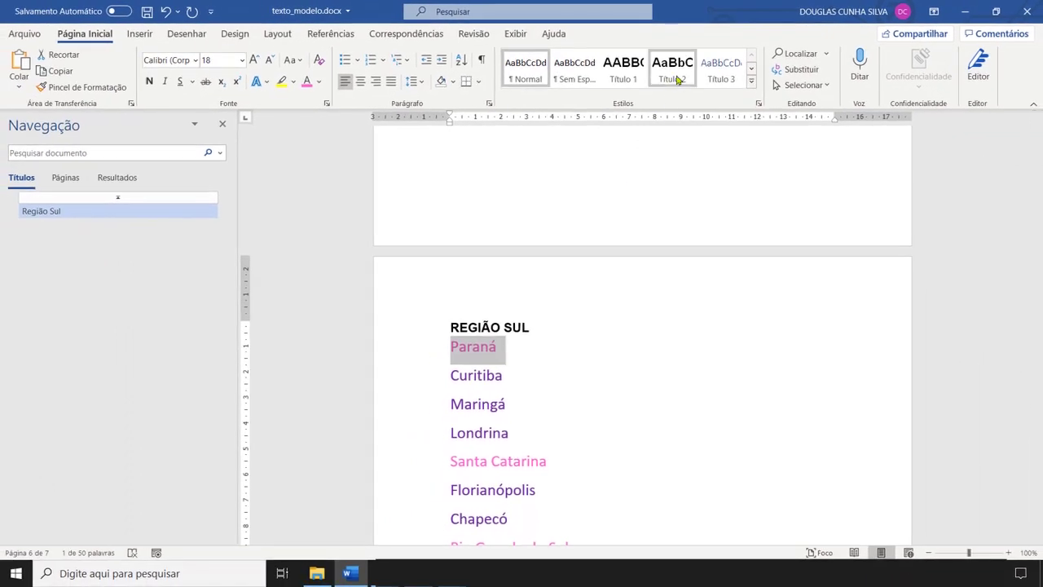
pyautogui.click(675, 75)
pyautogui.click(543, 448)
pyautogui.tripleClick(489, 454)
pyautogui.click(673, 69)
pyautogui.moveTo(570, 524); pyautogui.dragTo(455, 524)
pyautogui.click(673, 69)
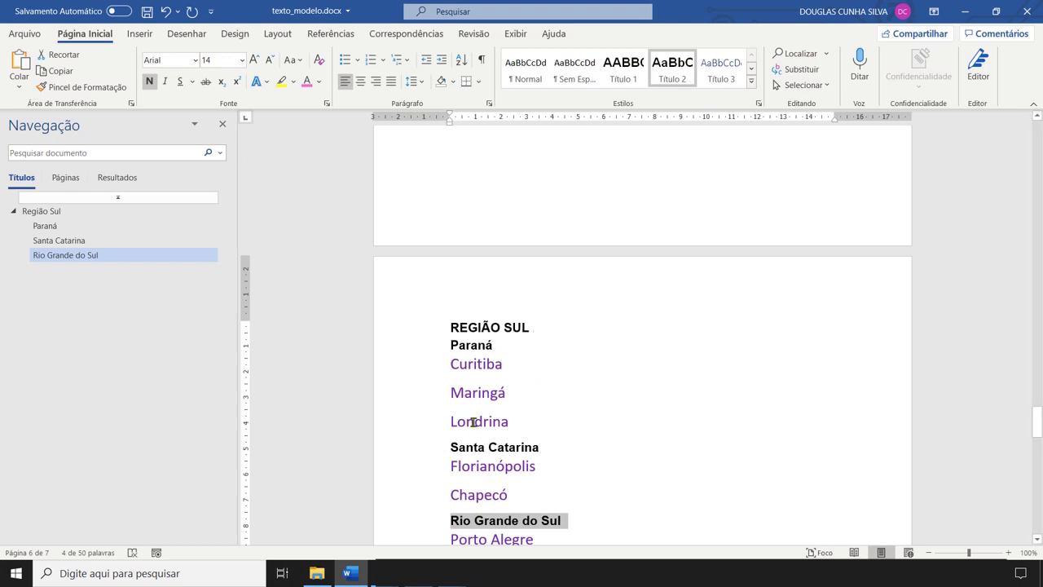
# Modify the Título 3 style to use Arial, bold, with the automatic font colour.
pyautogui.click(480, 371)
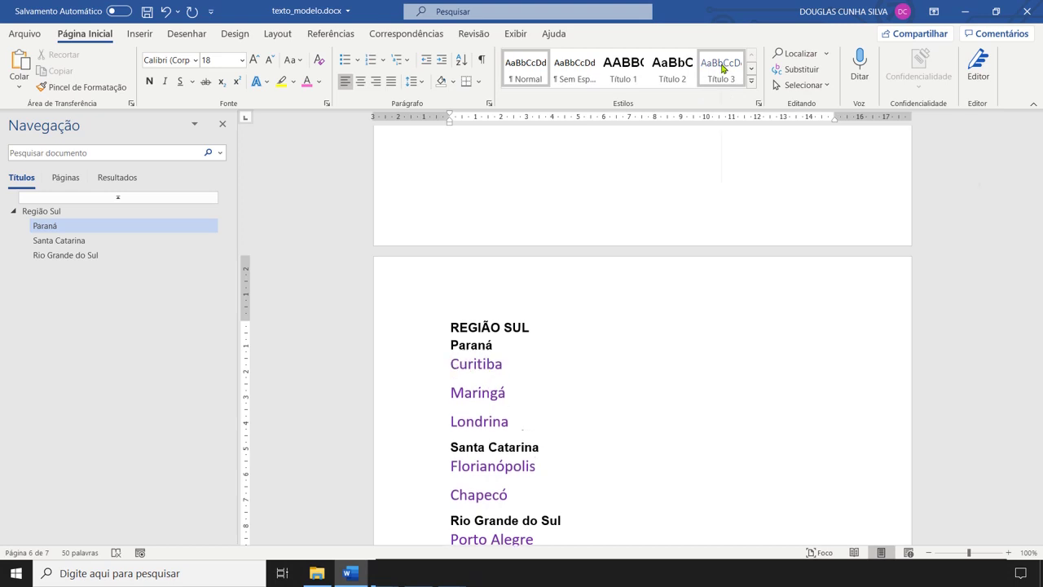
pyautogui.rightClick(721, 69)
pyautogui.click(749, 93)
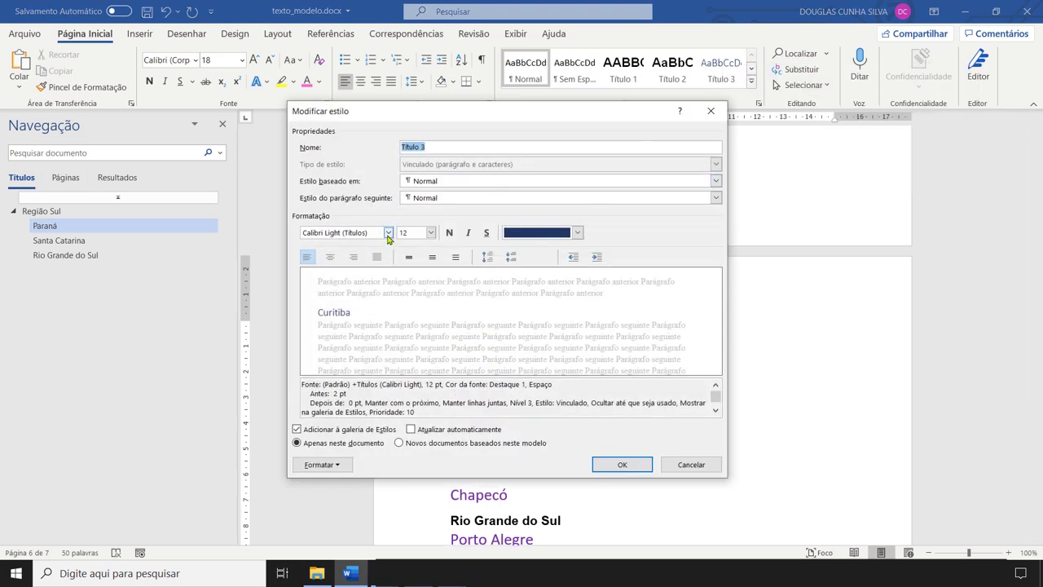
pyautogui.click(389, 233)
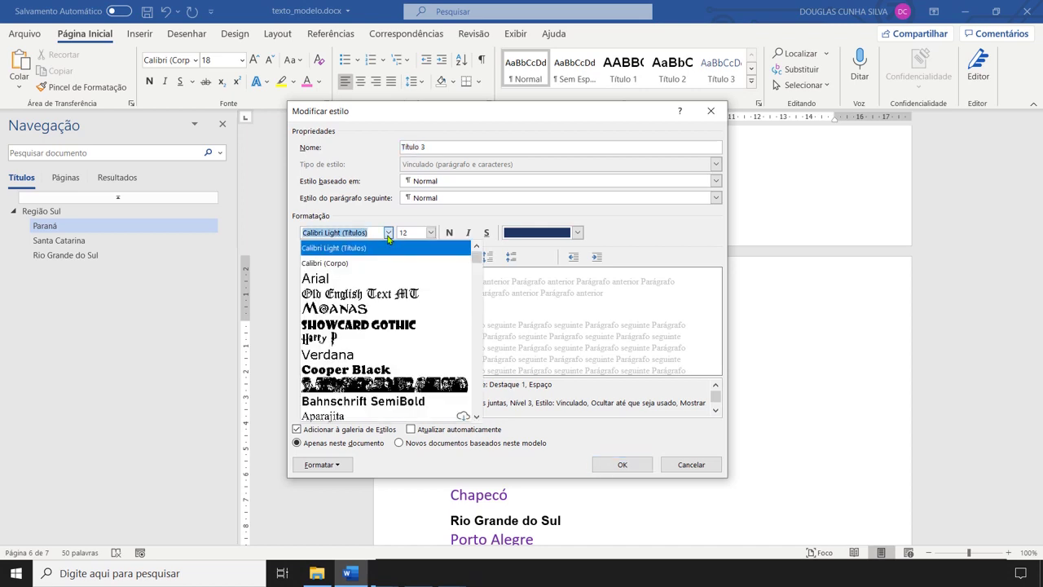
pyautogui.click(369, 280)
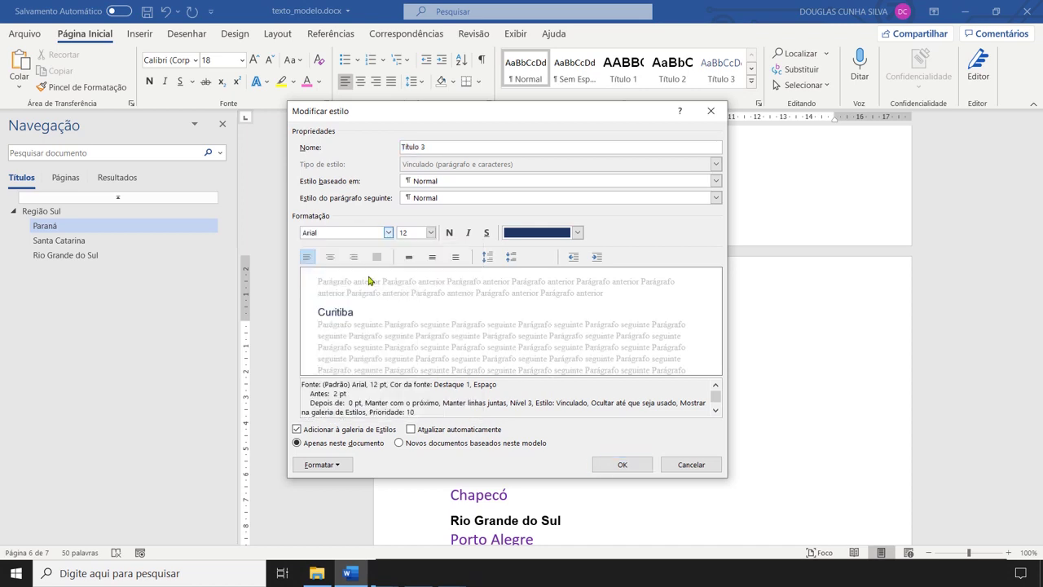
pyautogui.click(449, 234)
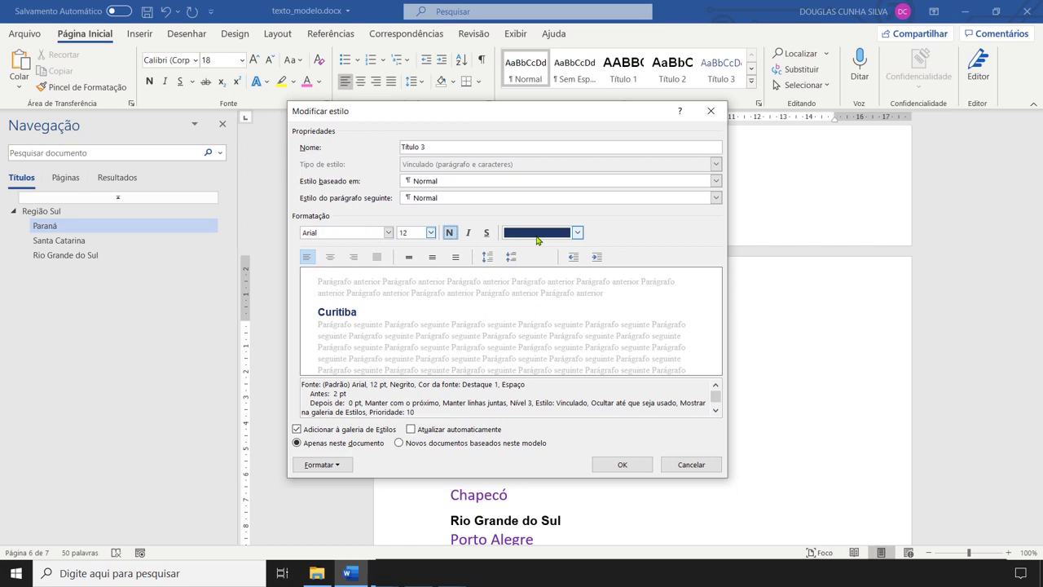
pyautogui.click(577, 232)
pyautogui.click(542, 245)
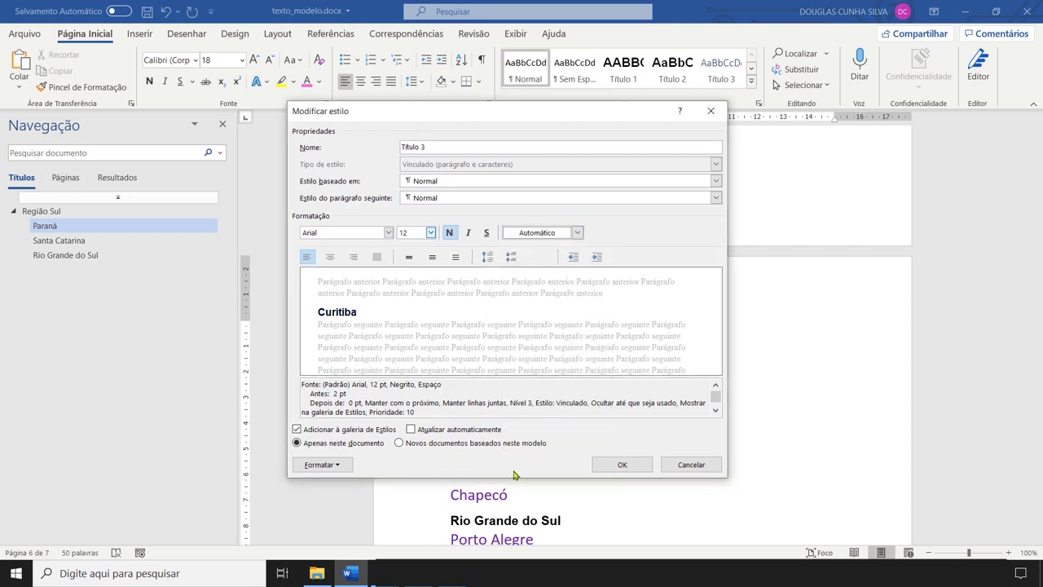
pyautogui.click(622, 464)
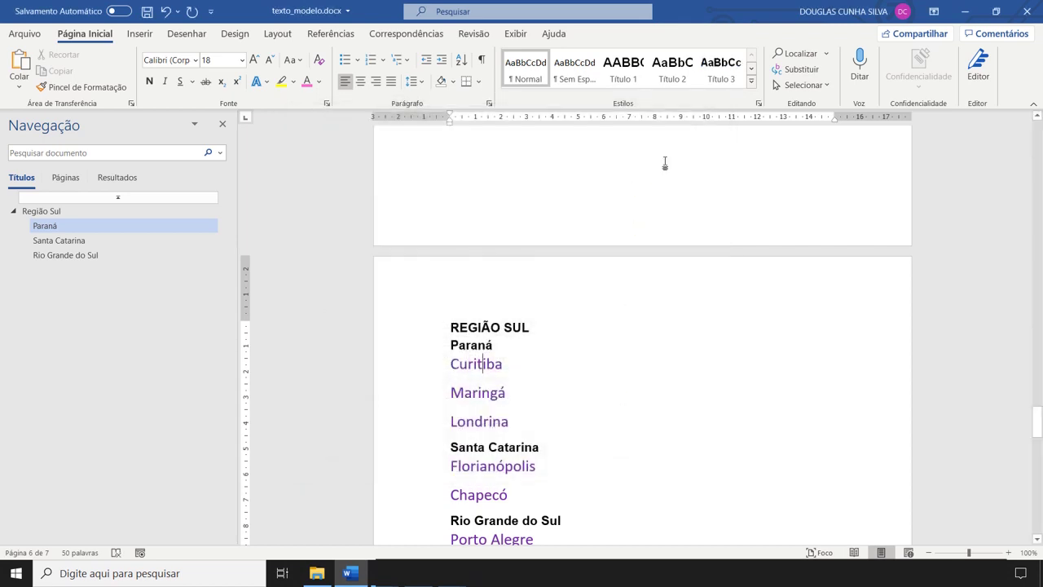
# Apply the Título 3 style to the city names Curitiba, Maringá and Londrina.
pyautogui.click(291, 59)
pyautogui.click(307, 78)
pyautogui.moveTo(488, 363); pyautogui.dragTo(438, 362)
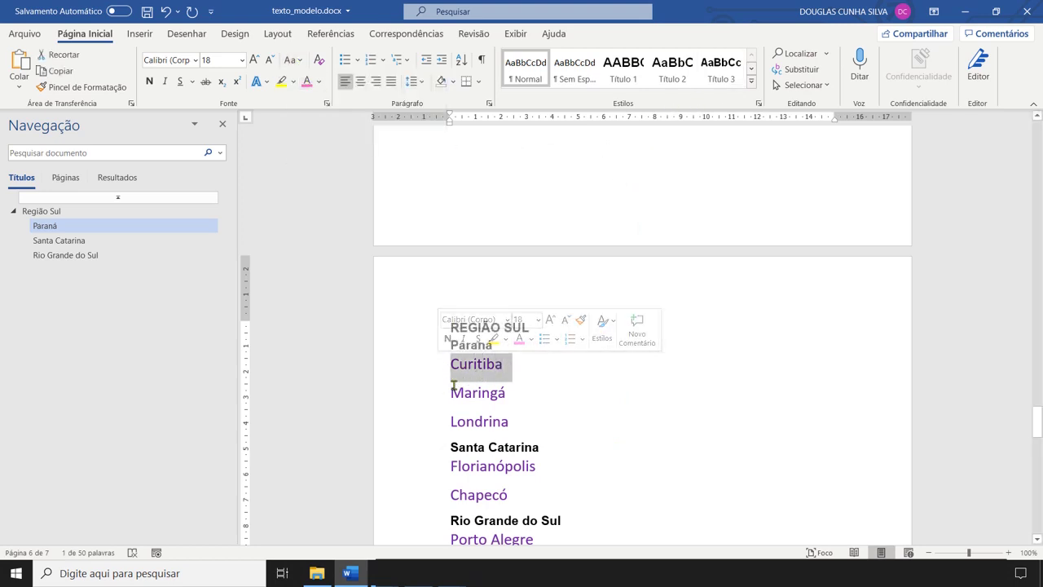
pyautogui.click(721, 65)
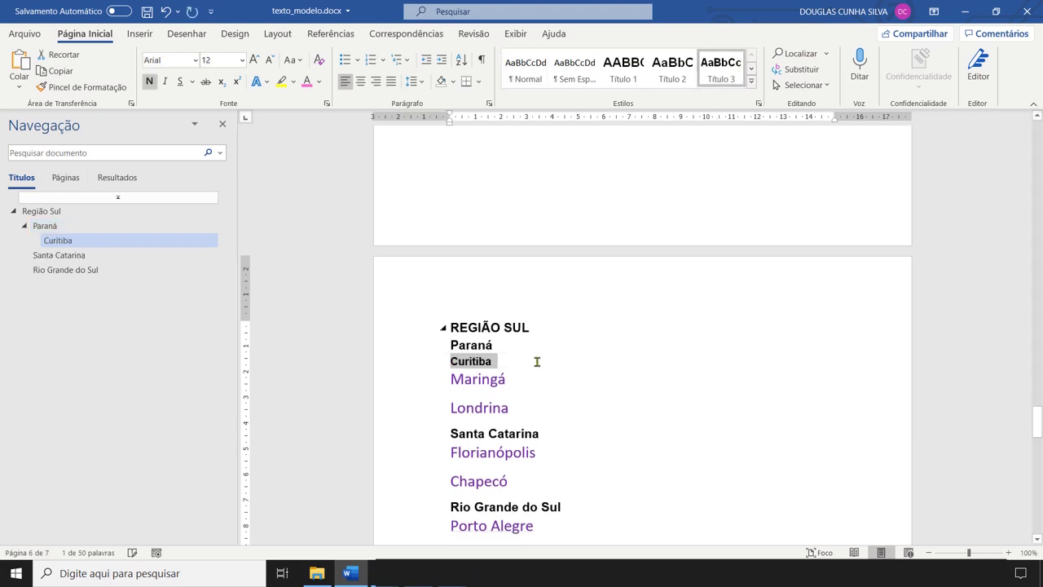
pyautogui.moveTo(516, 381); pyautogui.dragTo(448, 380)
pyautogui.click(721, 65)
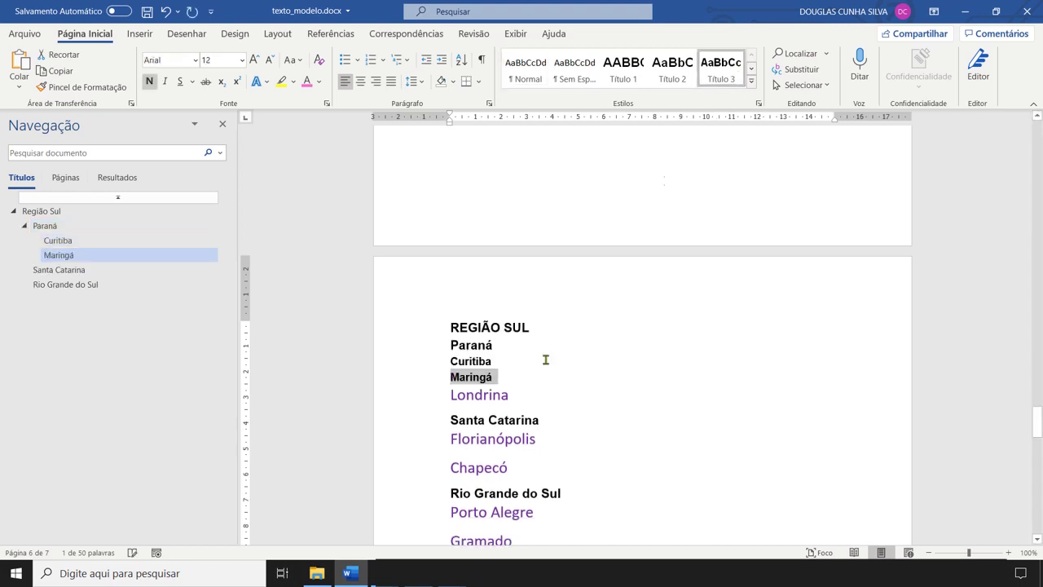
pyautogui.moveTo(514, 395); pyautogui.dragTo(432, 393)
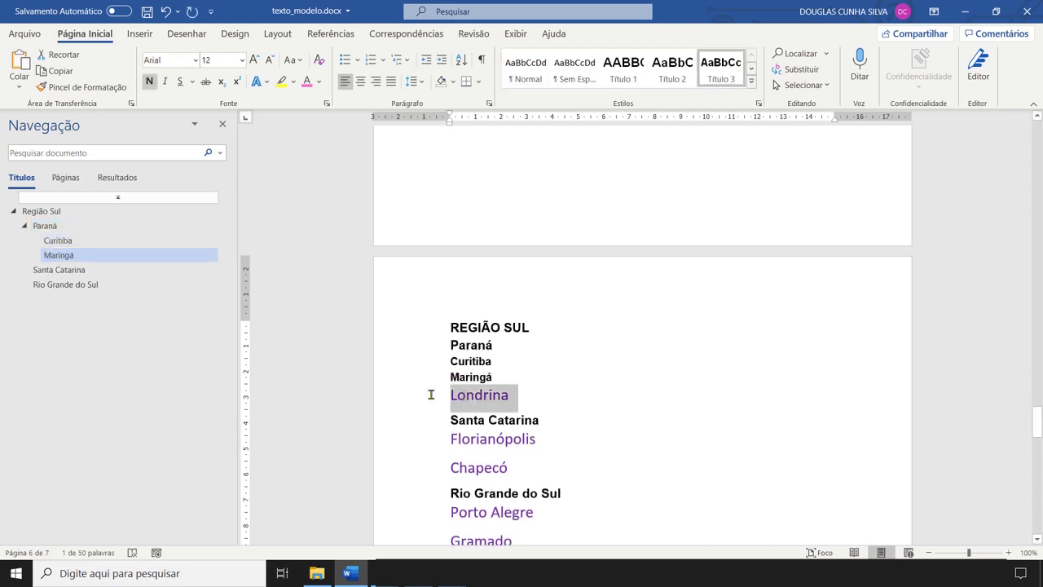
pyautogui.click(721, 66)
pyautogui.click(508, 396)
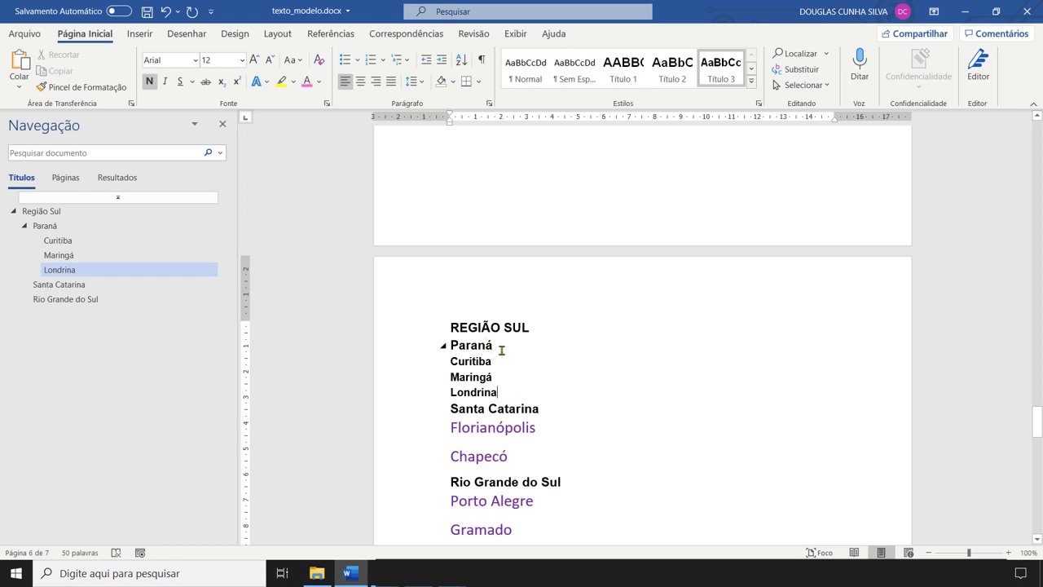
# Generate placeholder body text below the REGIÃO SUL heading with =lorem(3,4).
pyautogui.click(546, 326)
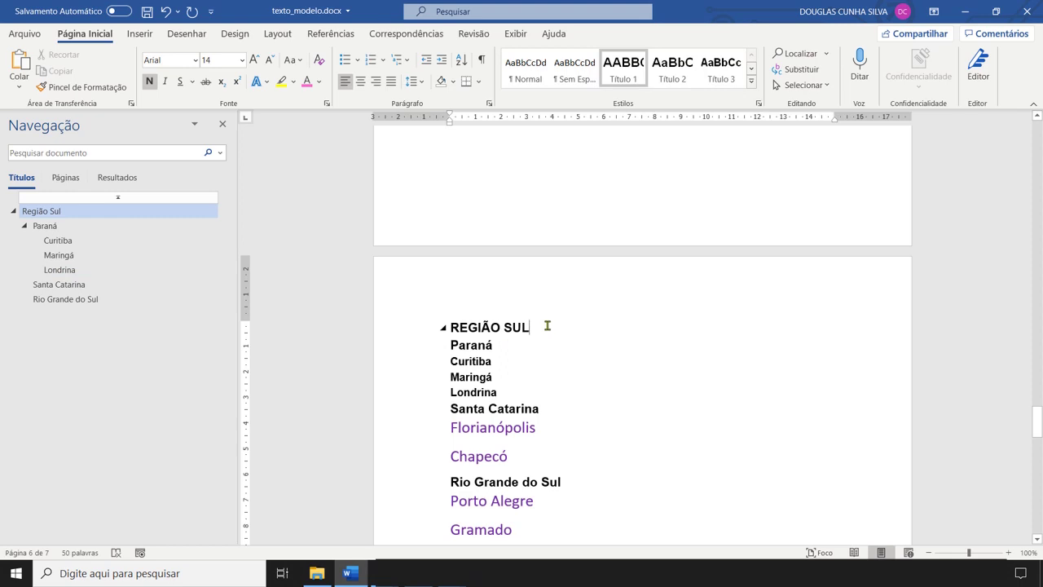
pyautogui.press('Return')
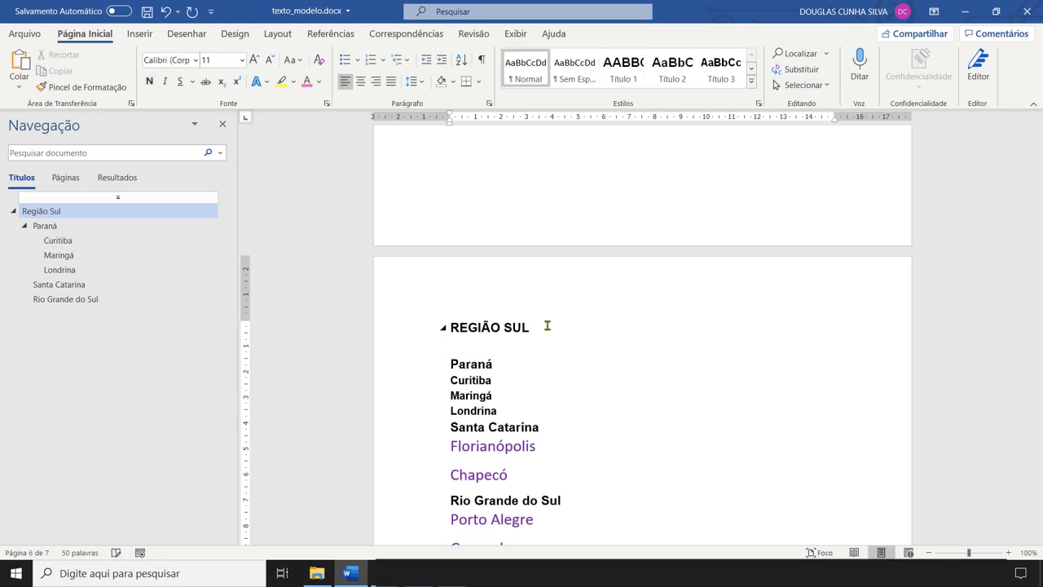
pyautogui.press('Return')
pyautogui.write('=Ç')
pyautogui.press('BackSpace')
pyautogui.write('lorem(')
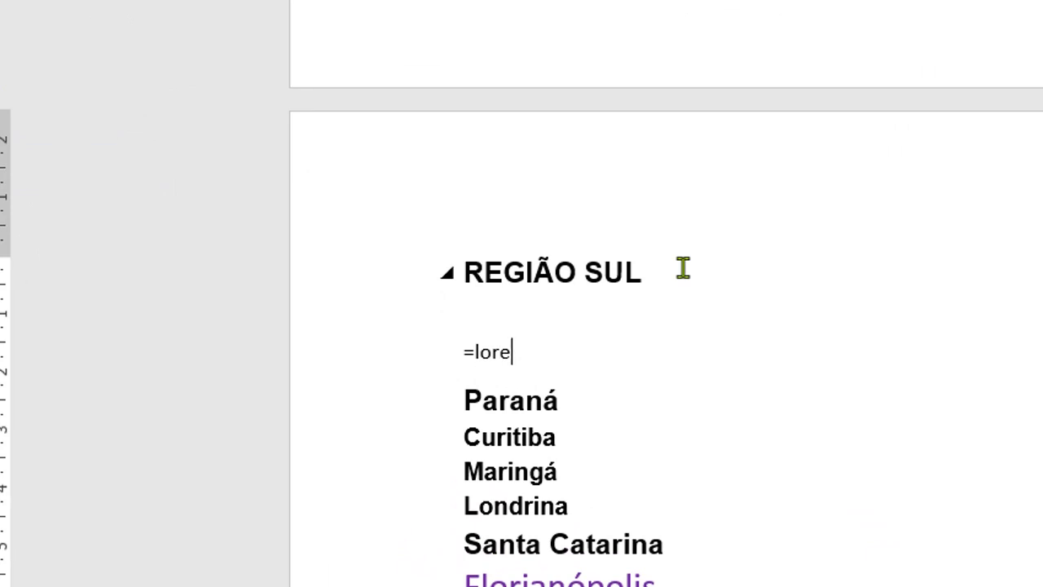
pyautogui.write('3,4)')
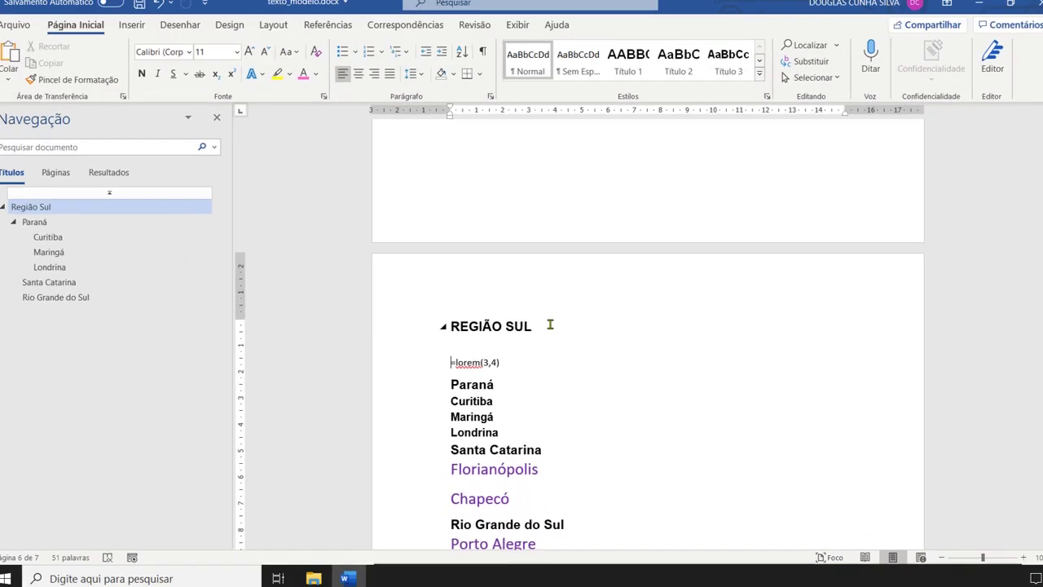
pyautogui.press('Return')
# Add the same lorem ipsum placeholder text below Paraná and its cities Curitiba, Maringá and Londrina.
pyautogui.scroll(-3, 570, 318)
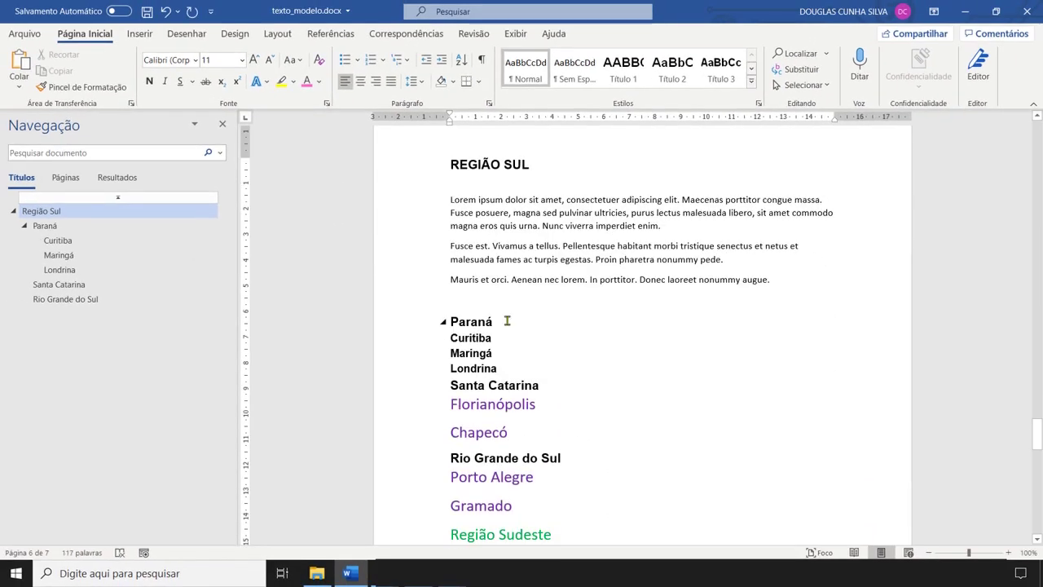
pyautogui.click(522, 319)
pyautogui.press('Return')
pyautogui.write('=lorem(3,4)')
pyautogui.press('Return')
pyautogui.click(511, 476)
pyautogui.press('Return')
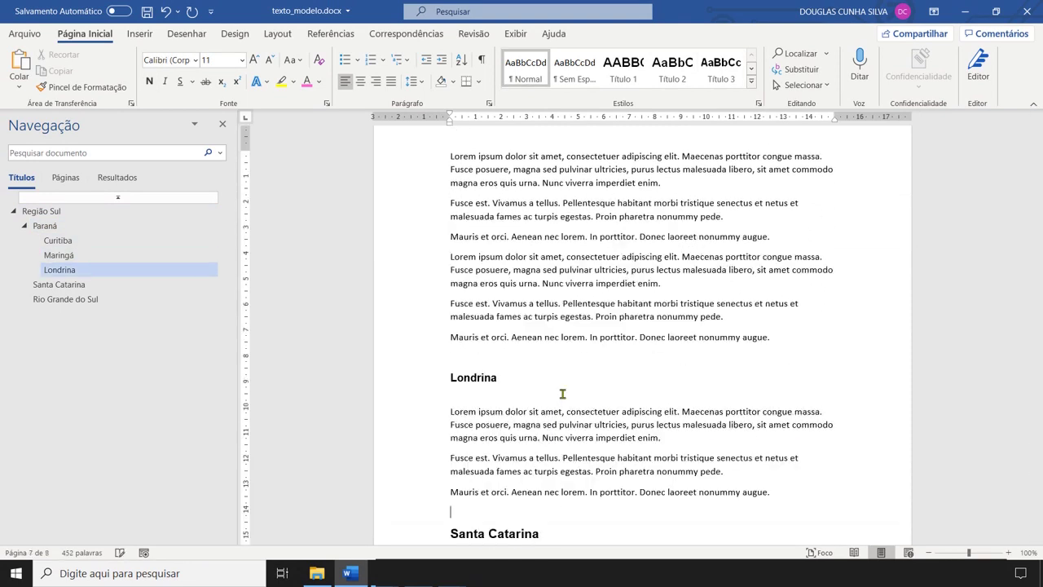
# Add the lorem ipsum placeholder text below Santa Catarina, Florianópolis and Chapecó.
pyautogui.scroll(-3, 619, 396)
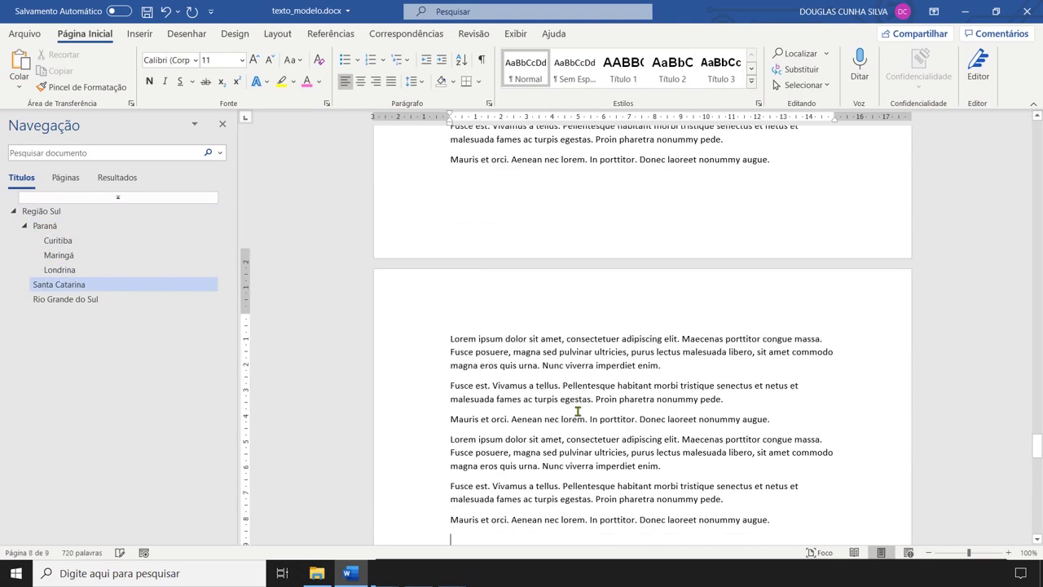
pyautogui.click(546, 448)
pyautogui.press('Return')
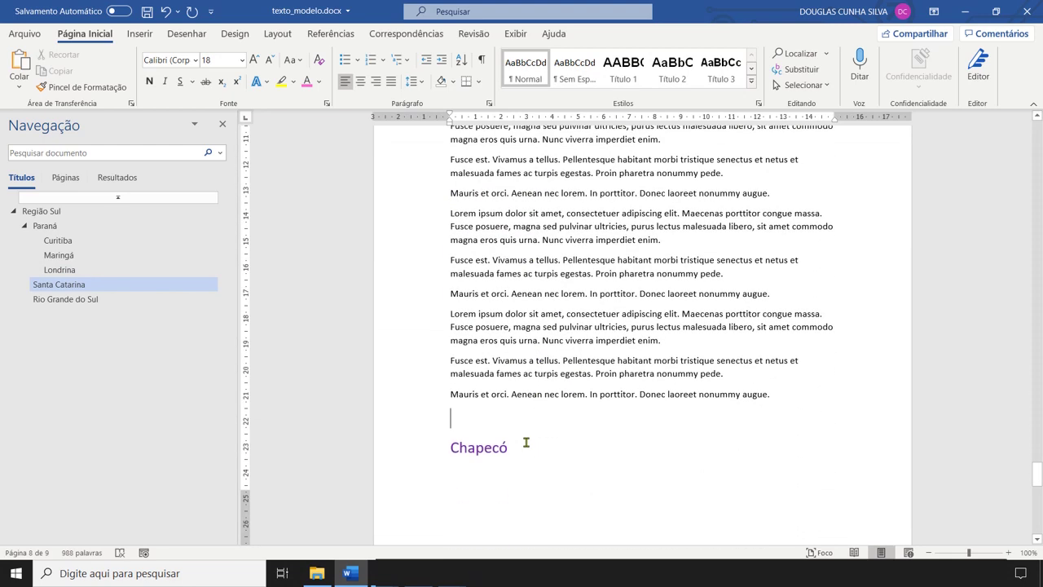
pyautogui.press('Return')
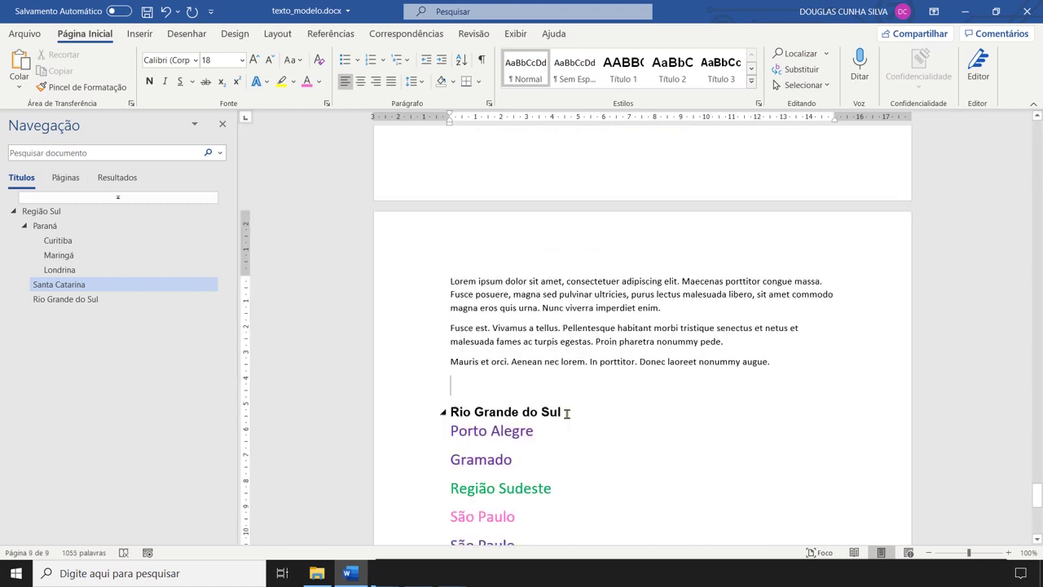
# Add the lorem ipsum placeholder text below Rio Grande do Sul, Porto Alegre and Gramado.
pyautogui.click(570, 410)
pyautogui.press('Return')
pyautogui.click(564, 380)
pyautogui.press('Return')
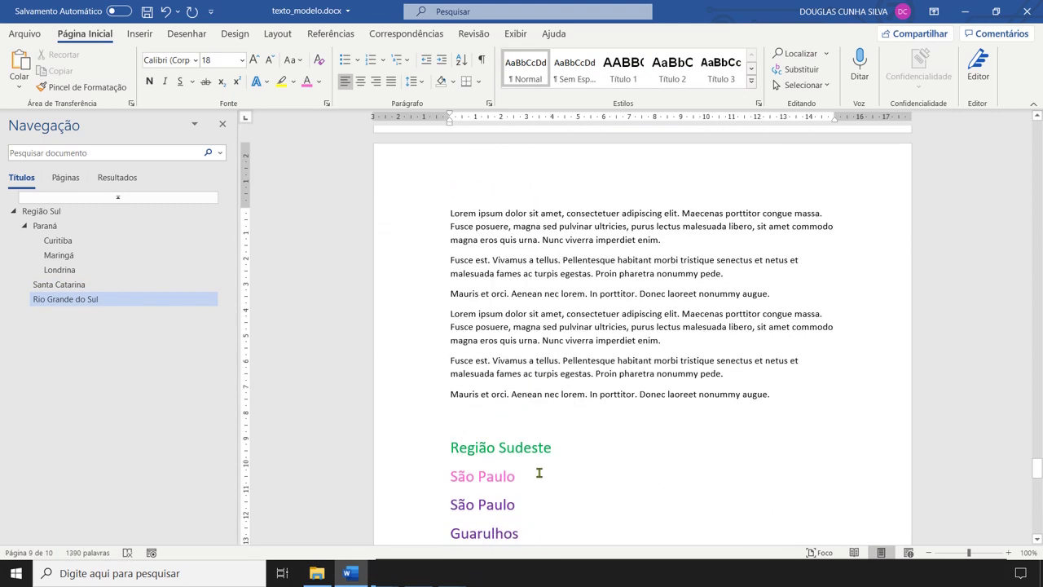
# Add the lorem ipsum placeholder text below Região Sudeste, the state São Paulo and the city São Paulo.
pyautogui.click(566, 449)
pyautogui.press('Return')
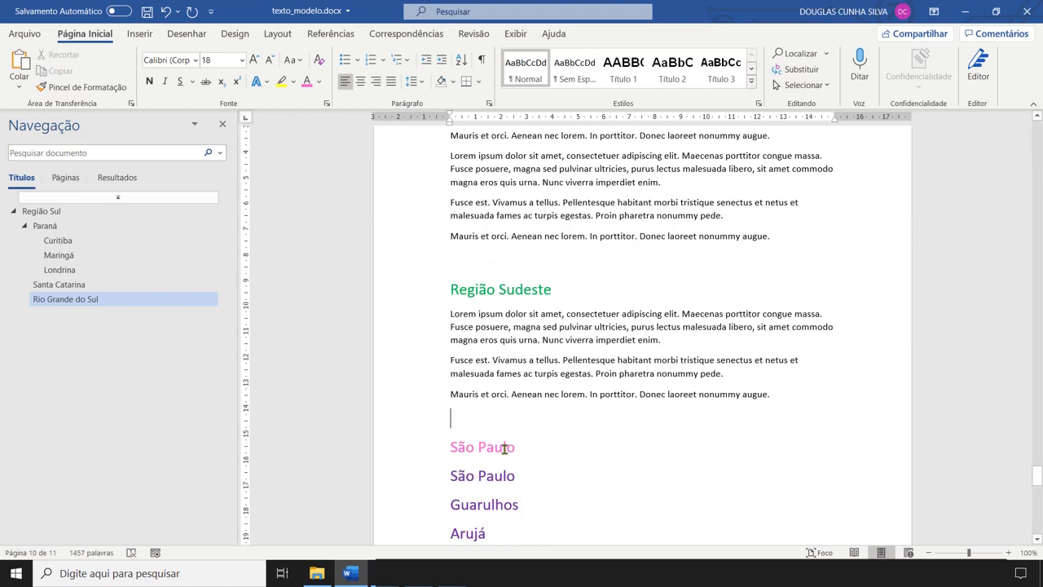
pyautogui.click(531, 442)
pyautogui.press('Return')
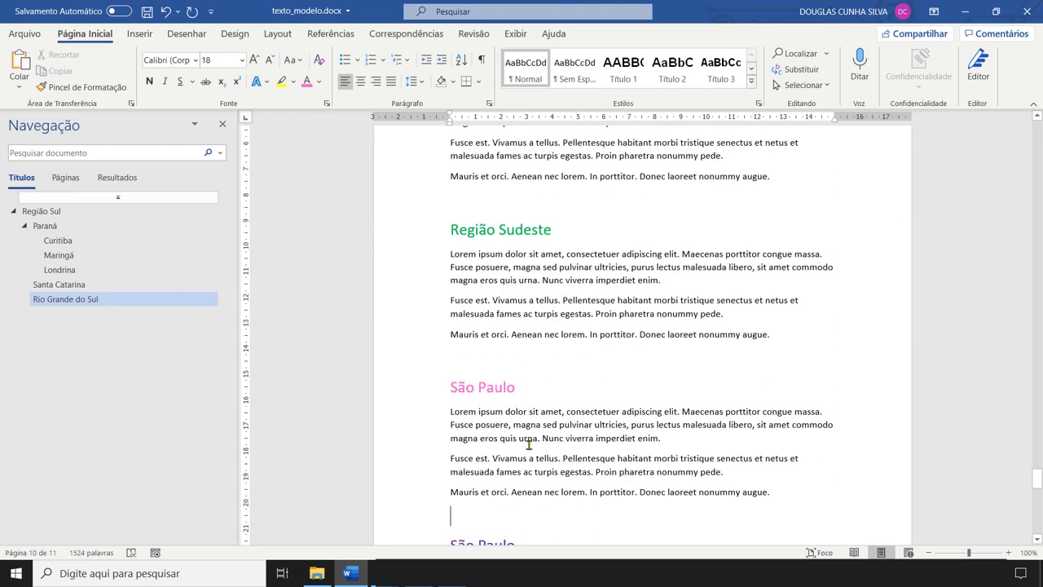
pyautogui.scroll(-2, 530, 445)
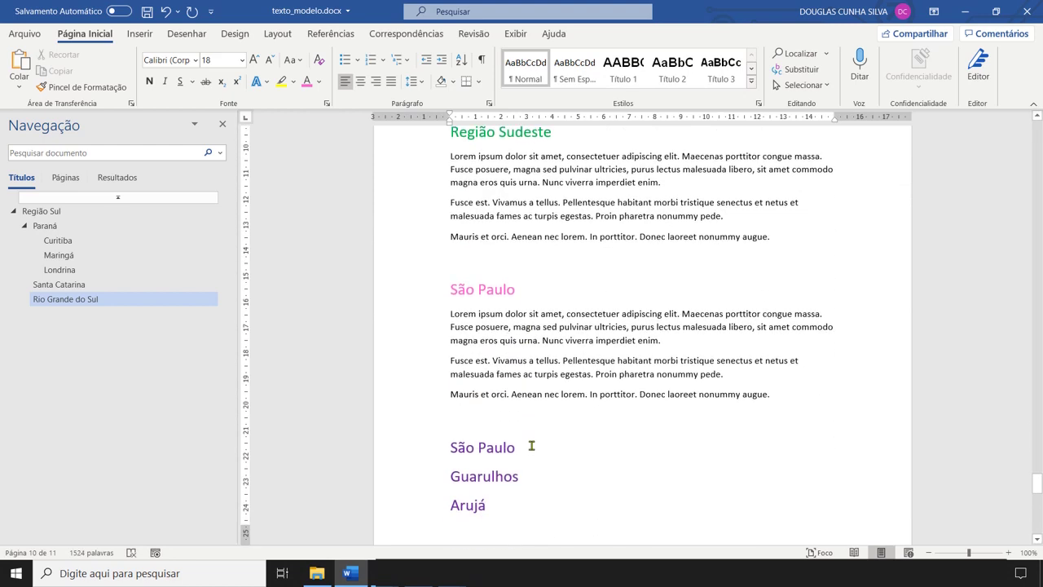
pyautogui.write('Lorem ipsum dolor sit amet, consectetuer adipiscing elit. Maecenas porttitor congue massa. Fusce posuere, magna sed pulvinar ultricies, purus lectus malesuada libero, sit amet commodo magna eros quis urna. Nunc viverra imperdiet enim. Fusce est. Vivamus a tellus. Pellentesque habitant morbi tristique senectus et netus et malesuada fames ac turpis egestas. Proin pharetra nonummy pede. Mauris et orci. Aenean nec lorem. In porttitor. Donec laoreet nonummy augue.')
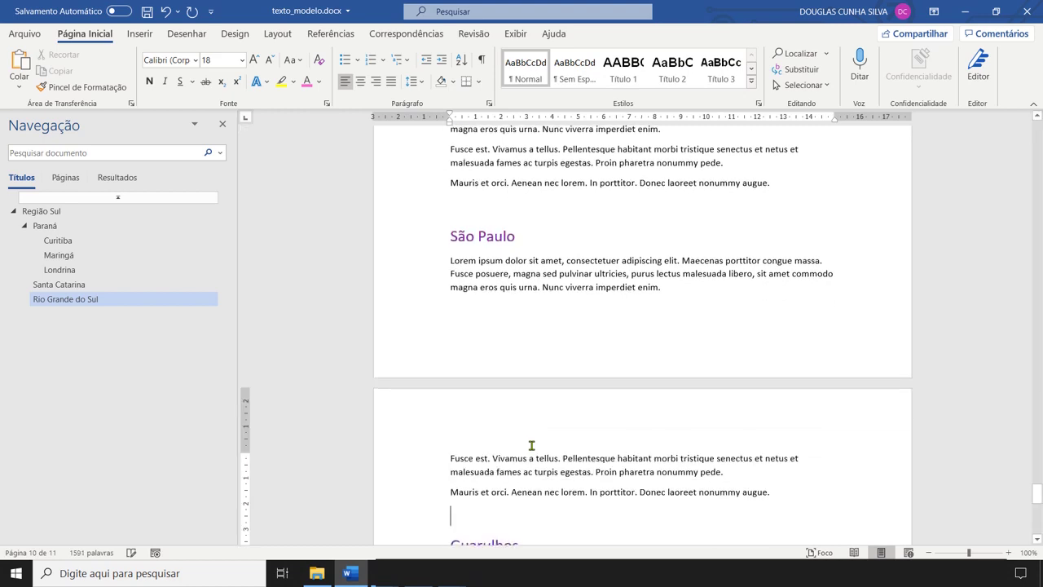
# Add the lorem ipsum placeholder text below the cities Guarulhos and Arujá.
pyautogui.click(537, 447)
pyautogui.press('Return')
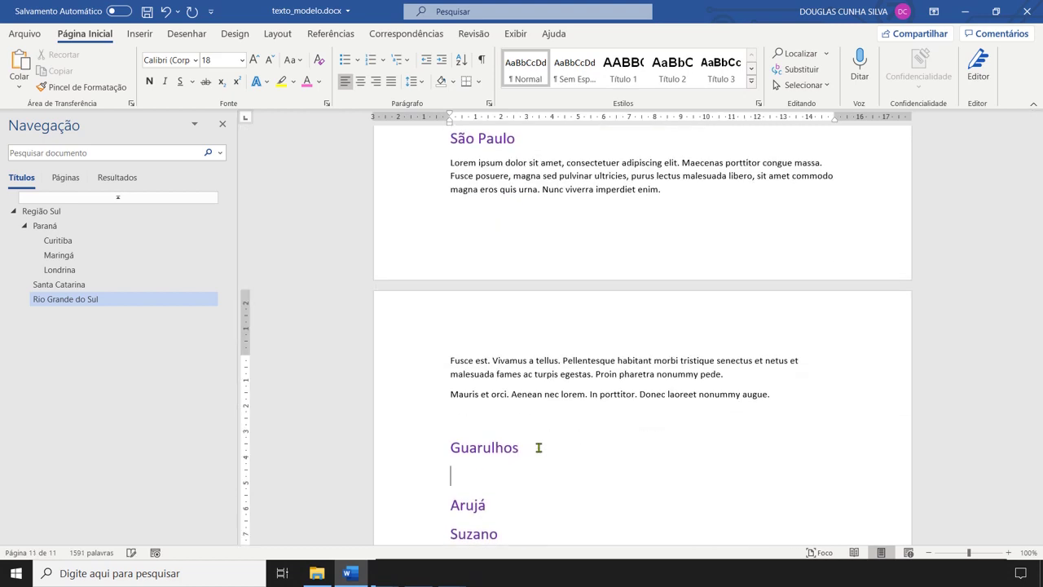
pyautogui.write('Lorem ipsum dolor sit amet, consectetuer adipiscing elit. Maecenas porttitor congue massa. Fusce posuere, magna sed pulvinar ultricies, purus lectus malesuada libero, sit amet commodo magna eros quis urna. Nunc viverra imperdiet enim. Fusce est. Vivamus a tellus. Pellentesque habitant morbi tristique senectus et netus et malesuada fames ac turpis egestas. Proin pharetra nonummy pede. Mauris et orci. Aenean nec lorem. In porttitor. Donec laoreet nonummy augue.')
pyautogui.write('Lorem ipsum dolor sit amet, consectetuer adipiscing elit. Maecenas porttitor congue massa. Fusce posuere, magna sed pulvinar ultricies, purus lectus malesuada libero, sit amet commodo magna eros quis urna. Nunc viverra imperdiet enim. Fusce est. Vivamus a tellus. Pellentesque habitant morbi tristique senectus et netus et malesuada fames ac turpis egestas. Proin pharetra nonummy pede. Mauris et orci. Aenean nec lorem. In porttitor. Donec laoreet nonummy augue.')
pyautogui.click(521, 443)
pyautogui.press('Return')
pyautogui.write('Lorem ipsum dolor sit amet, consectetuer adipiscing elit. Maecenas porttitor congue massa. Fusce posuere, magna sed pulvinar ultricies, purus lectus malesuada libero, sit amet commodo magna eros quis urna. Nunc viverra imperdiet enim. Fusce est. Vivamus a tellus. Pellentesque habitant morbi tristique senectus et netus et malesuada fames ac turpis egestas. Proin pharetra nonummy pede. Mauris et orci. Aenean nec lorem. In porttitor. Donec laoreet nonummy augue.')
pyautogui.hotkey('ctrl', 'v')
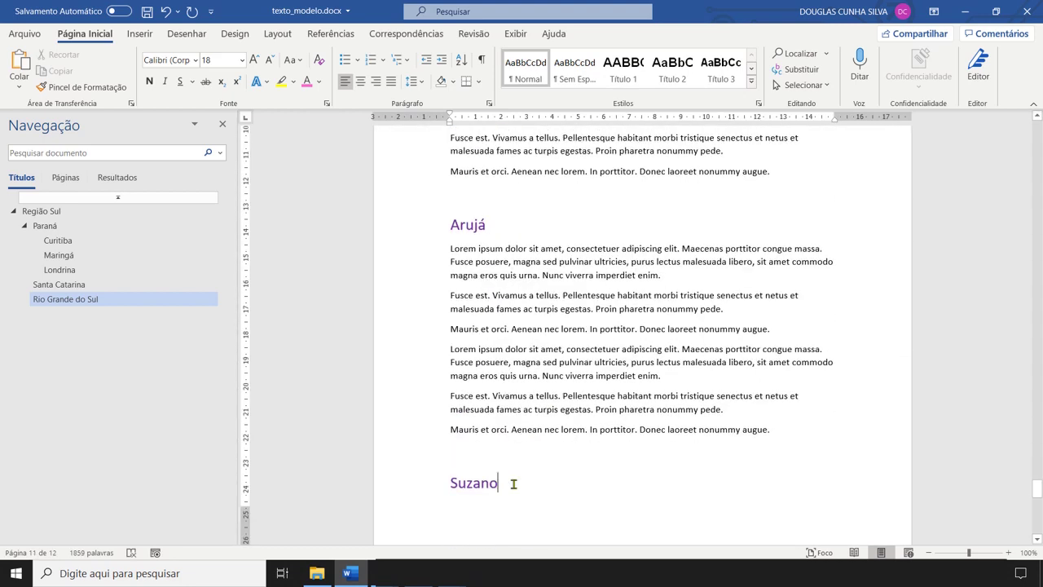
# Paste the lorem ipsum placeholder text three times below the city Suzano.
pyautogui.click(512, 482)
pyautogui.press('Return')
pyautogui.hotkey('ctrl', 'v')
pyautogui.hotkey('ctrl', 'v')
pyautogui.write('Lorem ipsum dolor sit amet, consectetuer adipiscing elit. Maecenas porttitor congue massa. Fusce posuere, magna sed pulvinar ultricies, purus lectus malesuada libero, sit amet commodo magna eros quis urna. Nunc viverra imperdiet enim. Fusce est. Vivamus a tellus. Pellentesque habitant morbi tristique senectus et netus et malesuada fames ac turpis egestas. Proin pharetra nonummy pede. Mauris et orci. Aenean nec lorem. In porttitor. Donec laoreet nonummy augue.')
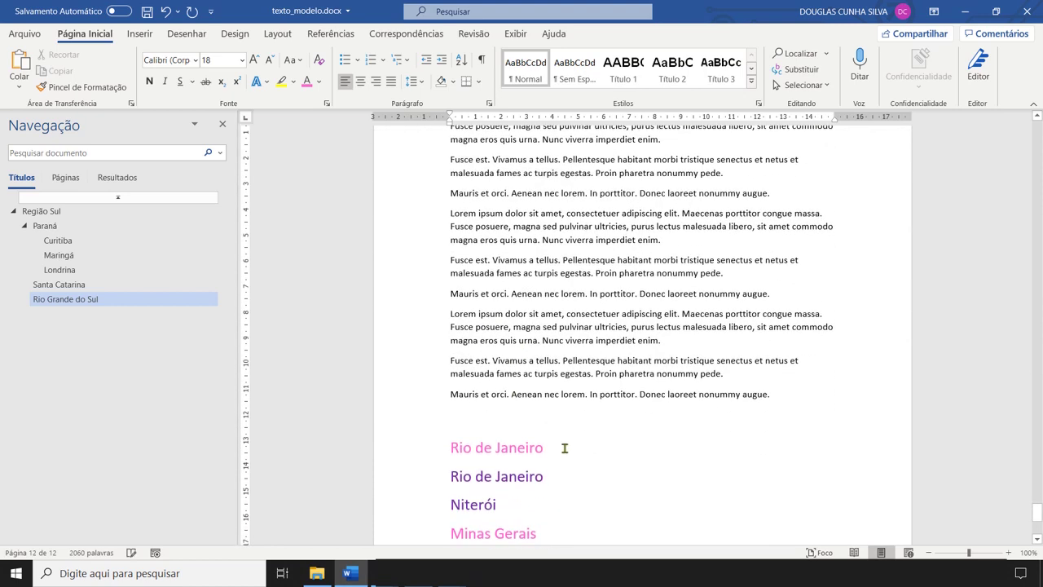
# Add the lorem ipsum placeholder text below the state Rio de Janeiro and its cities Rio de Janeiro and Niterói.
pyautogui.click(565, 448)
pyautogui.press('Return')
pyautogui.press('Return')
pyautogui.hotkey('ctrl', 'v')
pyautogui.hotkey('ctrl', 'v')
pyautogui.hotkey('ctrl', 'v')
pyautogui.click(570, 415)
pyautogui.press('Return')
pyautogui.write('Lorem ipsum dolor sit amet, consectetuer adipiscing elit. Maecenas porttitor congue massa. Fusce posuere, magna sed pulvinar ultricies, purus lectus malesuada libero, sit amet commodo magna eros quis urna. Nunc viverra imperdiet enim. Fusce est. Vivamus a tellus. Pellentesque habitant morbi tristique senectus et netus et malesuada fames ac turpis egestas. Proin pharetra nonummy pede. Mauris et orci. Aenean nec lorem. In porttitor. Donec laoreet nonummy augue.')
pyautogui.click(554, 447)
pyautogui.press('Return')
# Add the lorem ipsum placeholder text below Minas Gerais and the remaining place names down to the document's end.
pyautogui.click(568, 480)
pyautogui.press('Return')
pyautogui.hotkey('ctrl', 'v')
pyautogui.hotkey('ctrl', 'v')
pyautogui.hotkey('ctrl', 'v')
pyautogui.click(534, 480)
pyautogui.press('Return')
pyautogui.hotkey('ctrl', 'v')
pyautogui.hotkey('ctrl', 'v')
pyautogui.click(559, 480)
pyautogui.press('Return')
pyautogui.hotkey('ctrl', 'v')
pyautogui.hotkey('ctrl', 'v')
pyautogui.hotkey('ctrl', 'v')
pyautogui.click(524, 445)
pyautogui.press('Return')
pyautogui.write('Lorem ipsum dolor sit amet, consectetuer adipiscing elit. Maecenas porttitor congue massa. Fusce posuere, magna sed pulvinar ultricies, purus lectus malesuada libero, sit amet commodo magna eros quis urna. Nunc viverra imperdiet enim. Fusce est. Vivamus a tellus. Pellentesque habitant morbi tristique senectus et netus et malesuada fames ac turpis egestas. Proin pharetra nonummy pede. Mauris et orci. Aenean nec lorem. In porttitor. Donec laoreet nonummy augue.')
# Review the headings and placeholder text from the end of the document back to REGIÃO SUL.
pyautogui.scroll(15, 597, 425)
pyautogui.scroll(15, 567, 434)
pyautogui.scroll(15, 527, 441)
pyautogui.scroll(15, 517, 441)
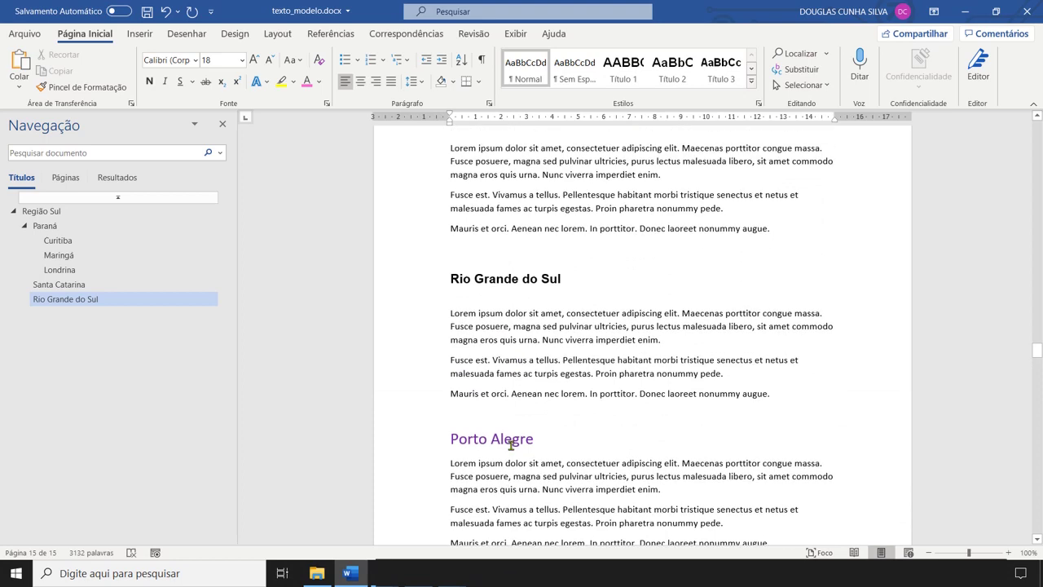
pyautogui.scroll(15, 511, 444)
pyautogui.scroll(15, 514, 436)
pyautogui.scroll(15, 514, 436)
pyautogui.scroll(15, 517, 379)
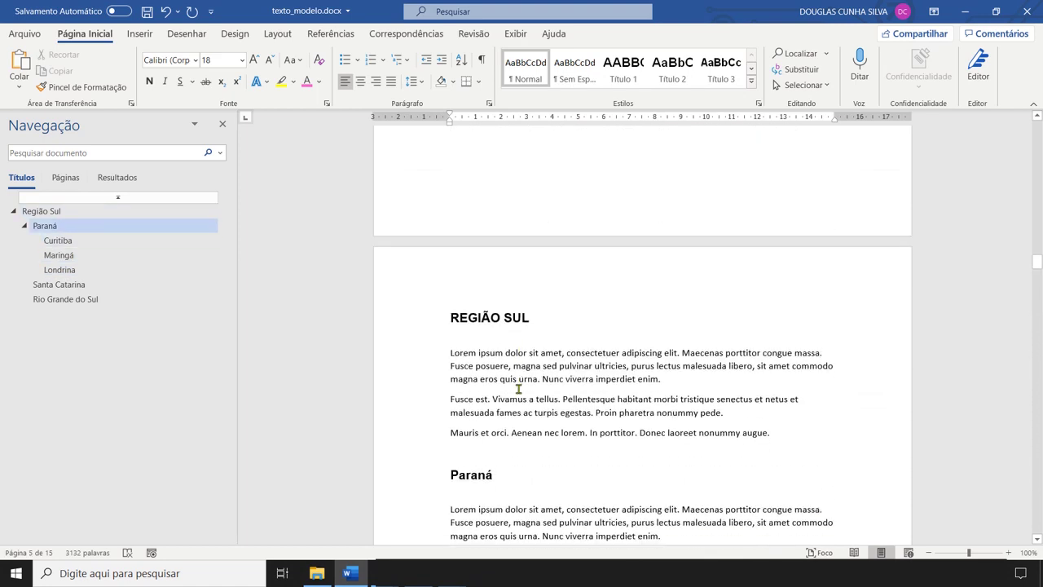
pyautogui.scroll(-2, 518, 389)
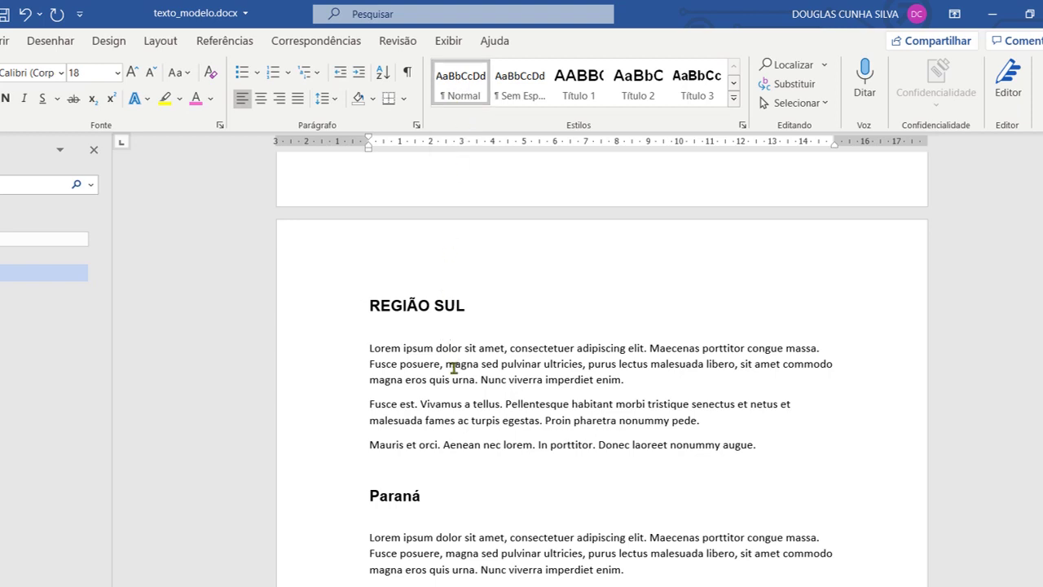
# Modify the Normal style to use the Arial font at size 12.
pyautogui.rightClick(461, 90)
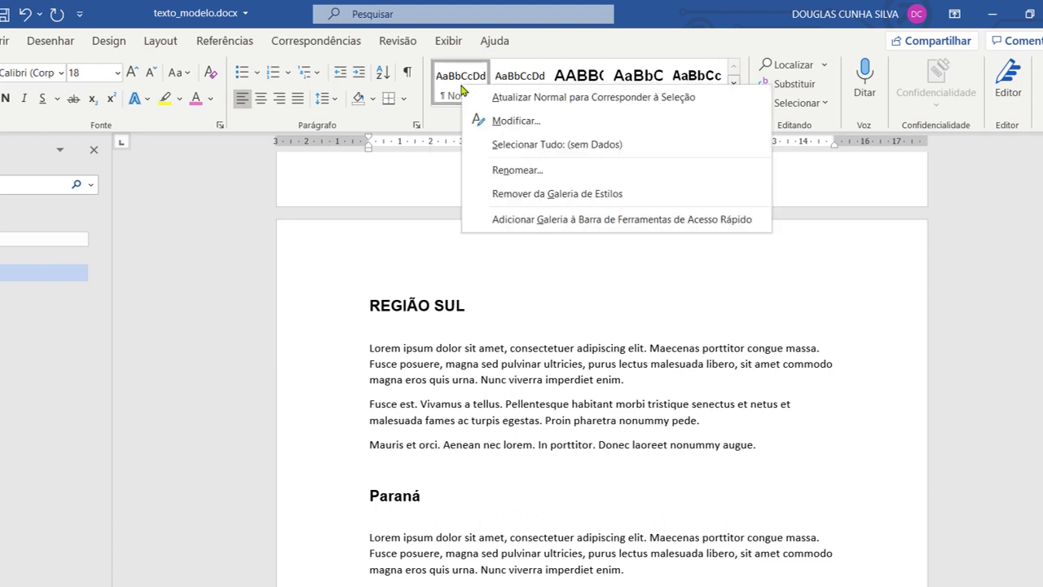
pyautogui.click(503, 122)
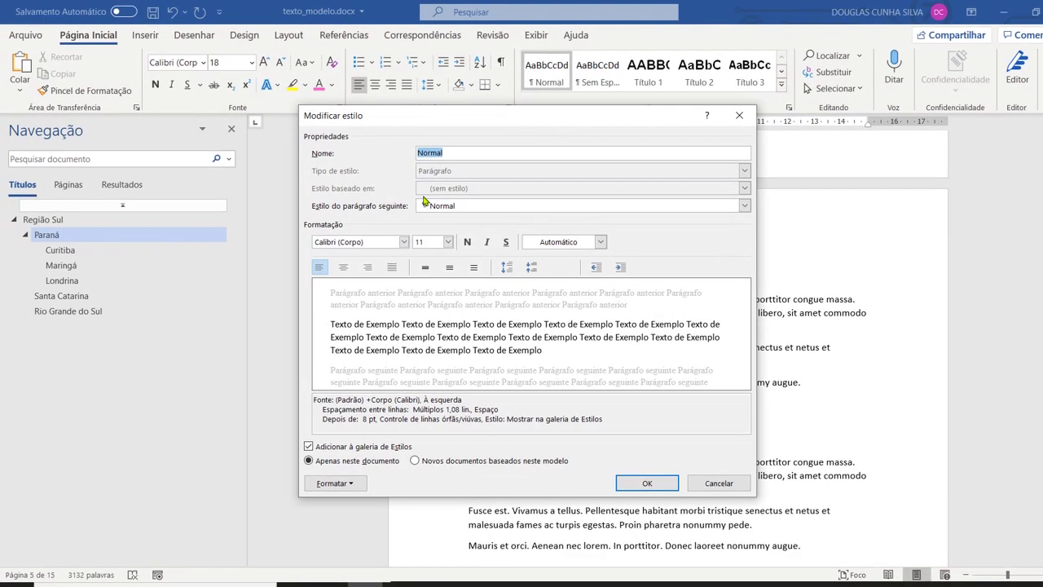
pyautogui.click(404, 243)
pyautogui.click(335, 290)
pyautogui.click(447, 242)
pyautogui.click(419, 293)
# Give the Normal style justified alignment, 6 pt spacing after paragraphs and 1,5 line spacing, and save the style.
pyautogui.click(335, 483)
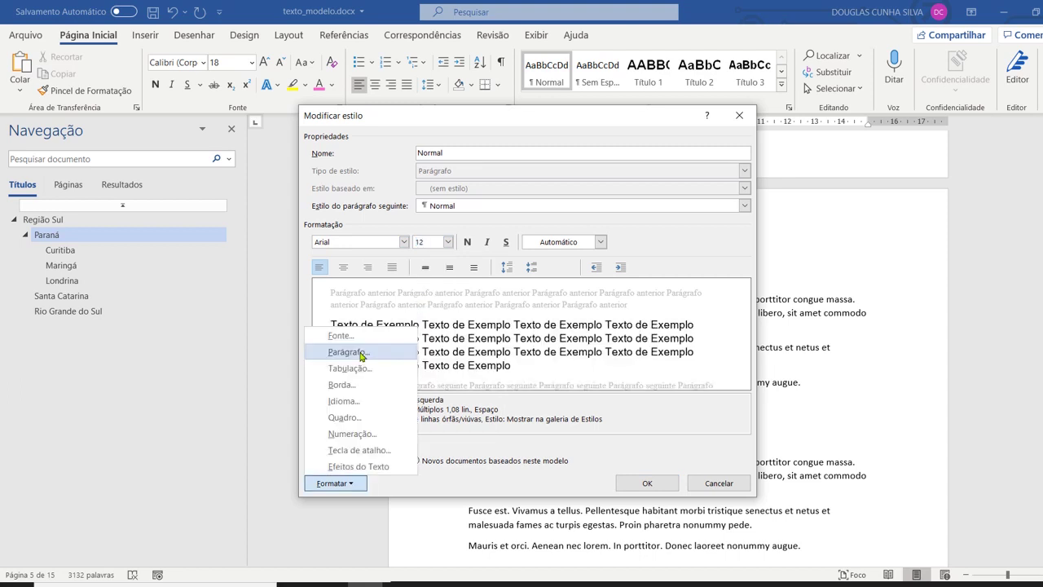
pyautogui.click(349, 353)
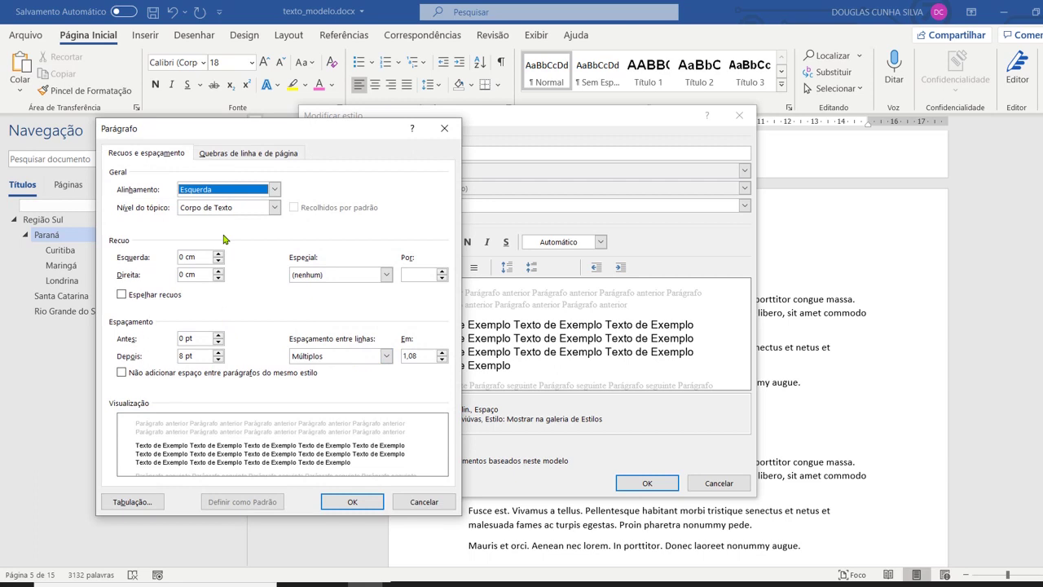
pyautogui.click(248, 191)
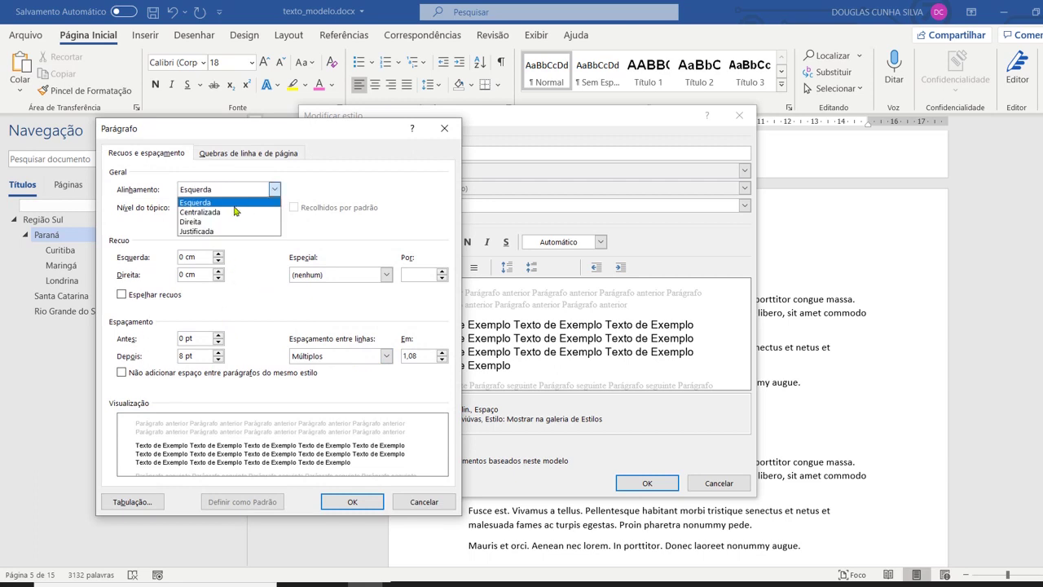
pyautogui.click(218, 231)
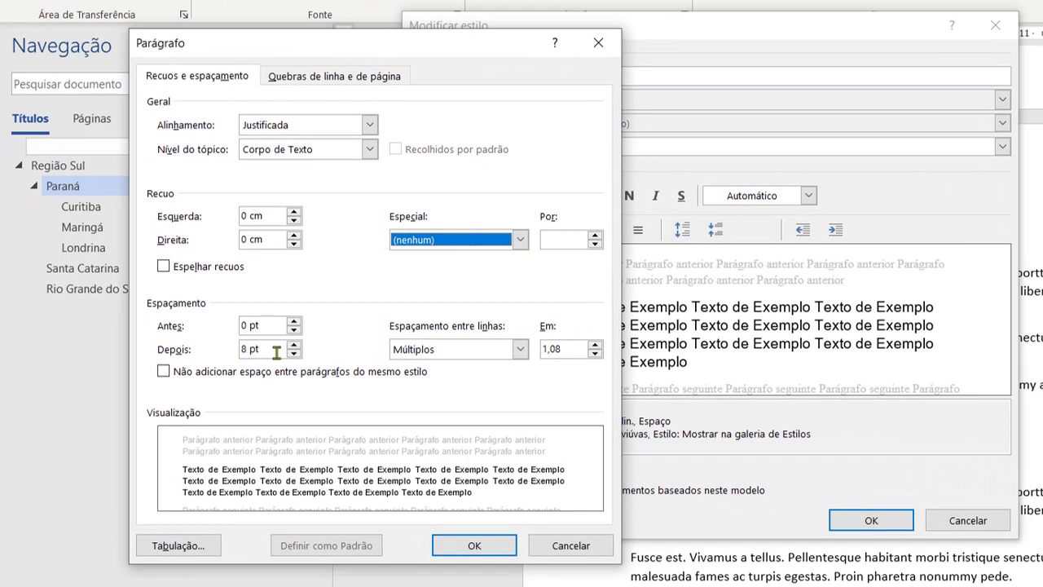
pyautogui.click(219, 359)
pyautogui.click(293, 357)
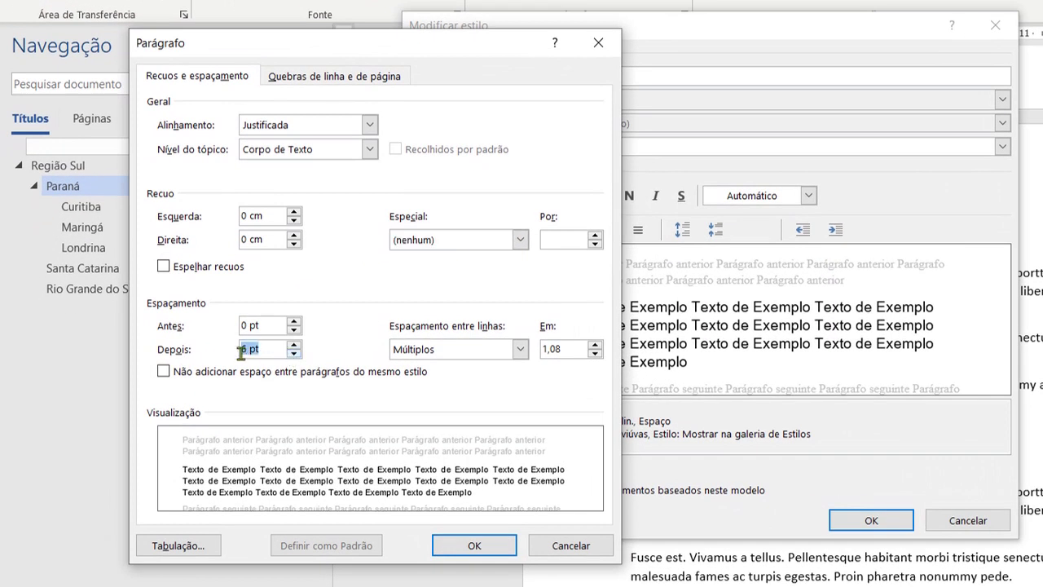
pyautogui.click(519, 350)
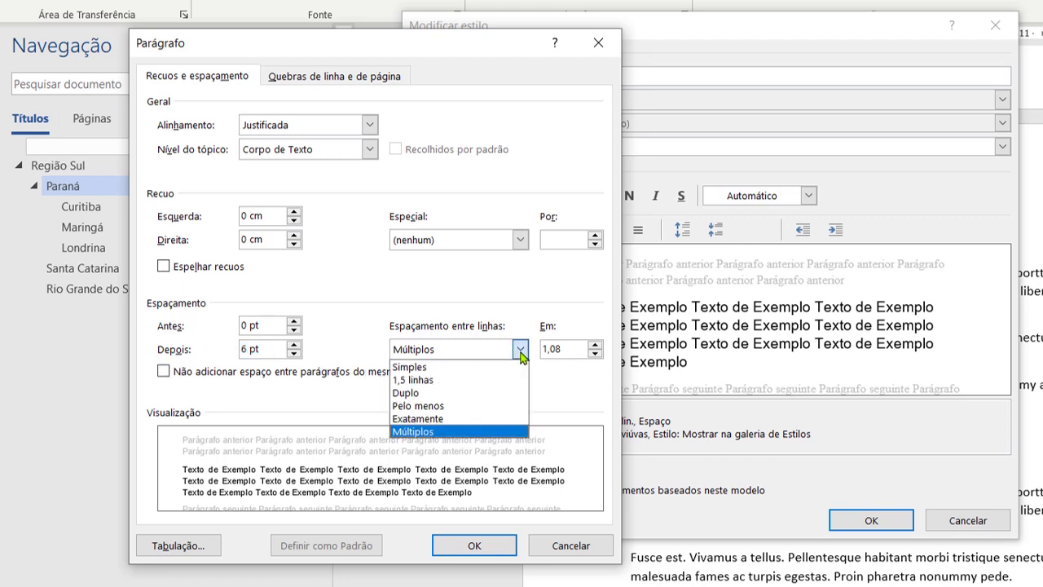
pyautogui.click(425, 383)
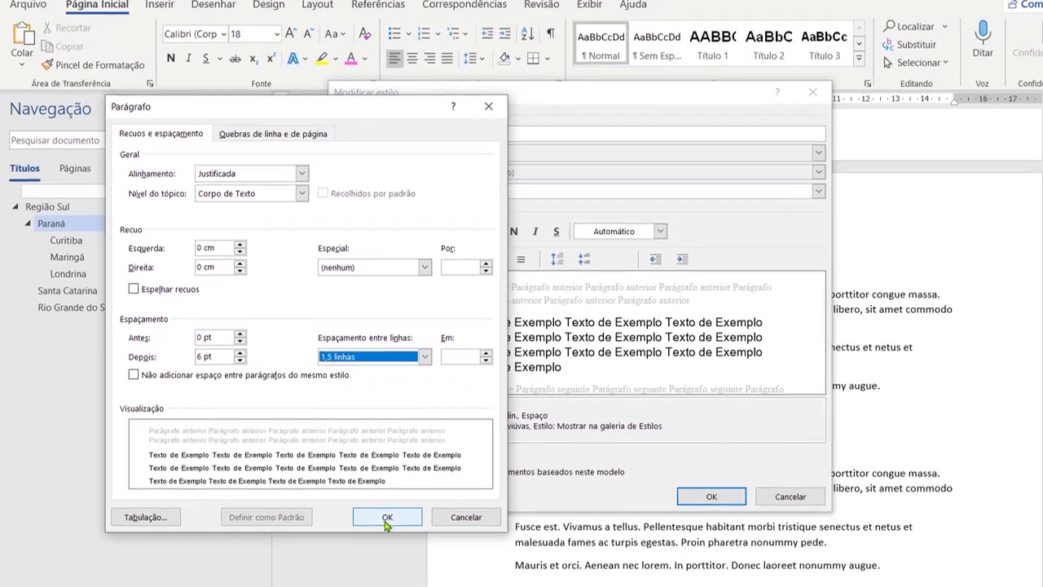
pyautogui.click(440, 534)
pyautogui.click(655, 487)
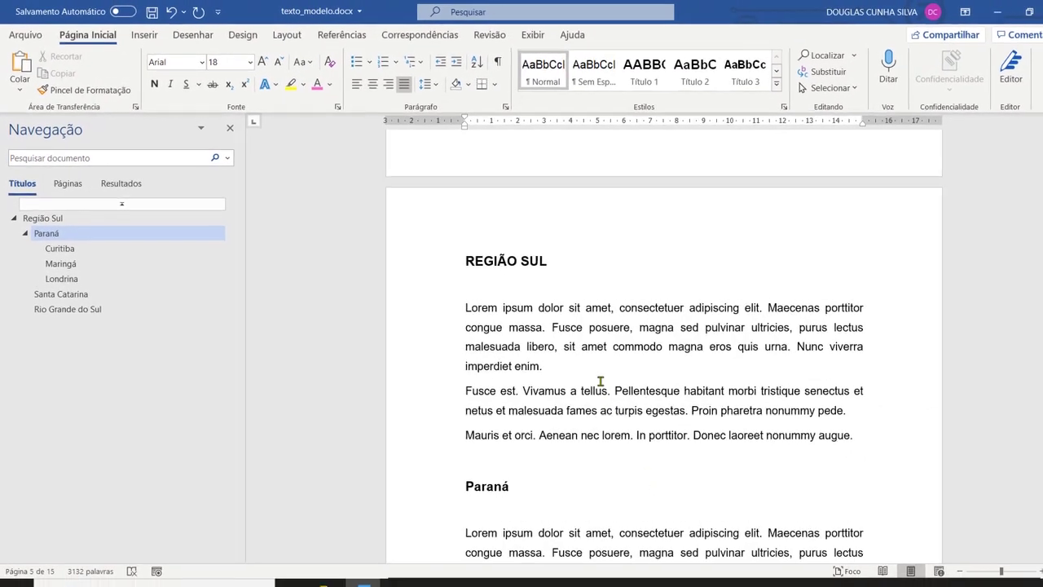
# Review the body text and headings from REGIÃO SUL through to the document's end with the modified Normal style.
pyautogui.scroll(-3, 617, 305)
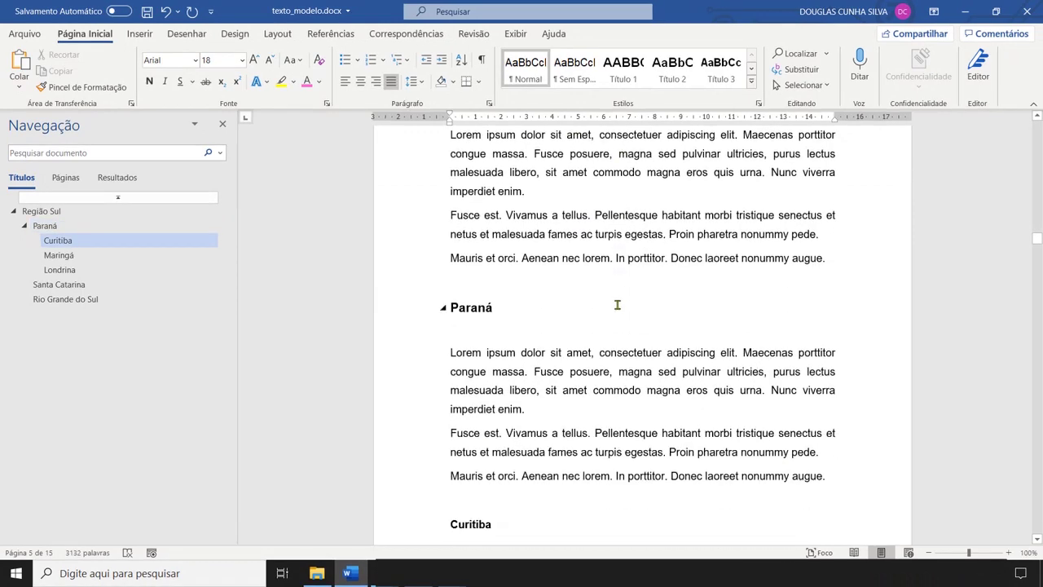
pyautogui.scroll(-7, 617, 305)
pyautogui.scroll(-6, 509, 349)
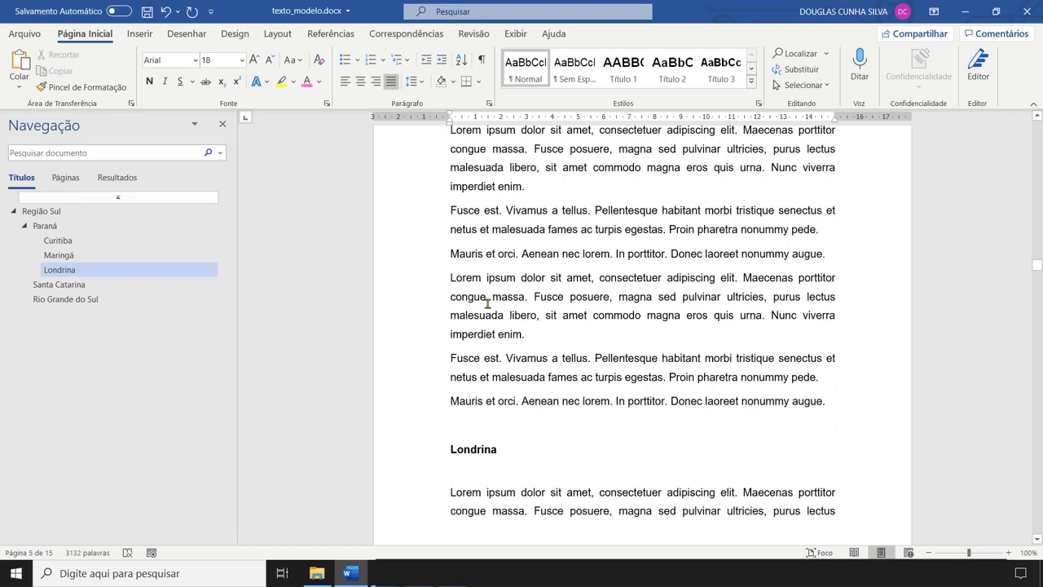
pyautogui.moveTo(1037, 264); pyautogui.dragTo(1039, 489)
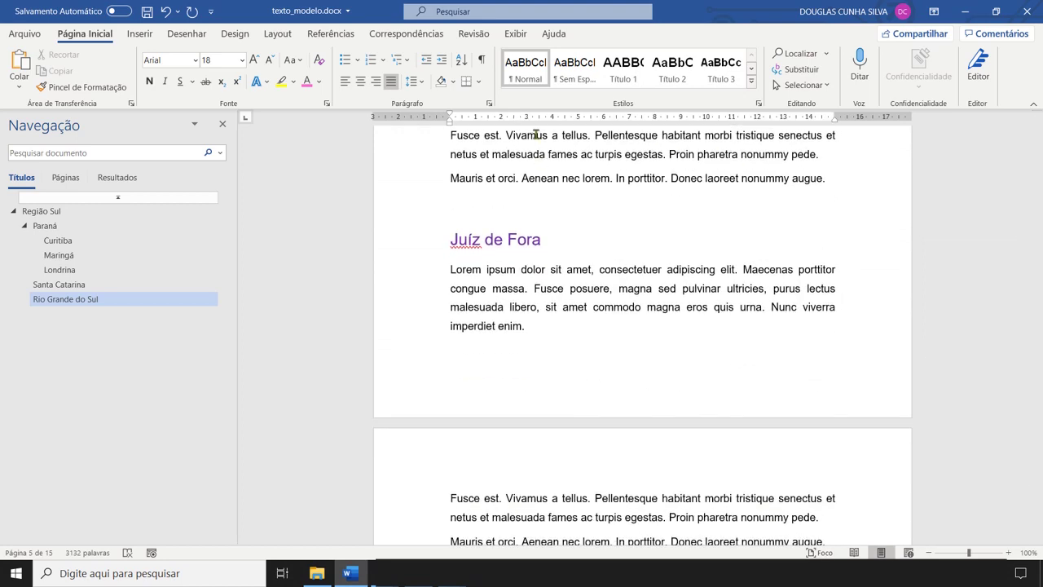
pyautogui.scroll(-3, 542, 163)
pyautogui.scroll(-15, 543, 163)
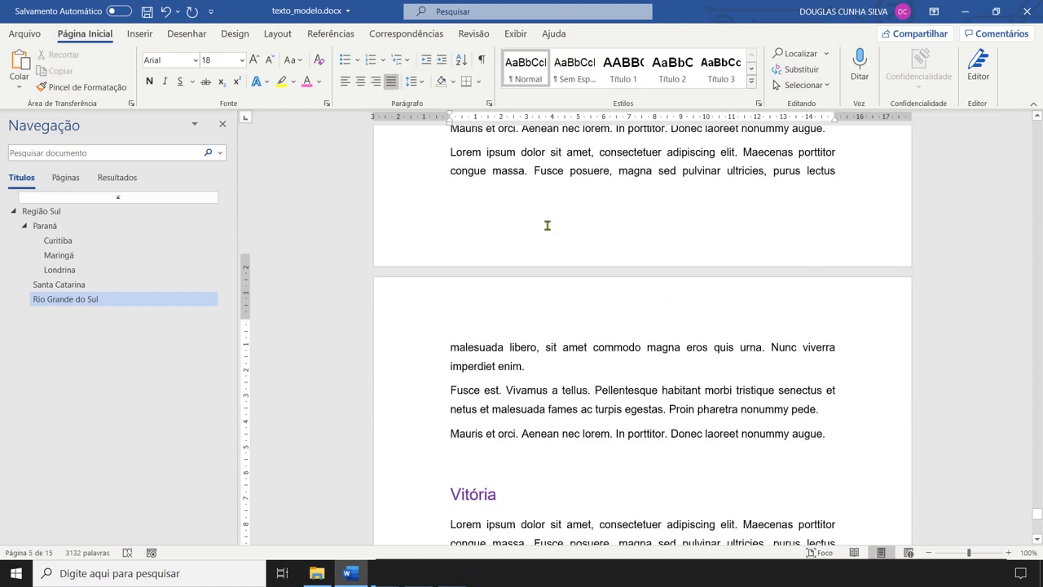
pyautogui.scroll(-2, 547, 231)
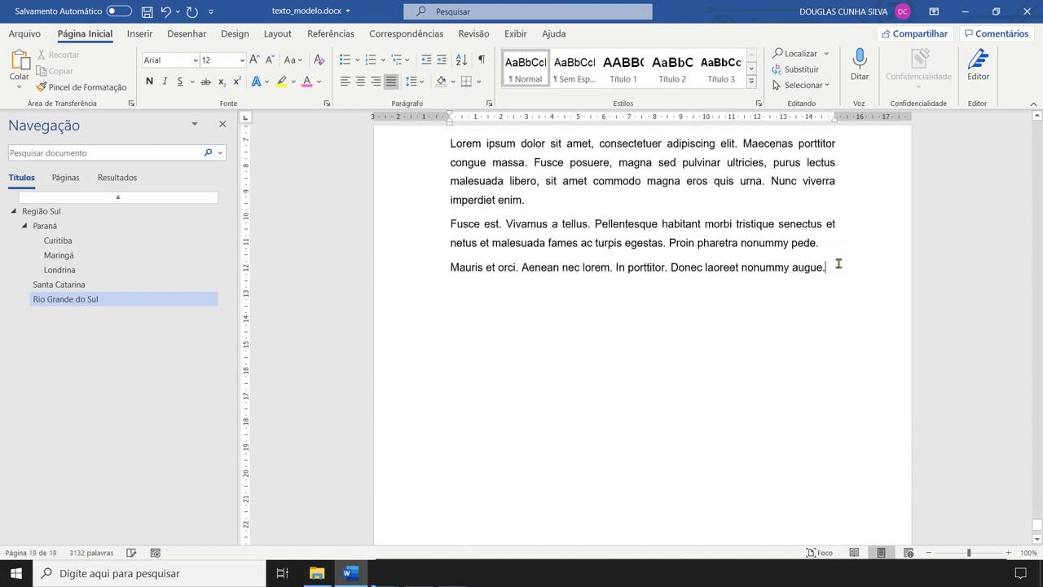
# Generate three more placeholder paragraphs at the document's end with =lorem(3,4).
pyautogui.write('lorem(3,4)')
pyautogui.press('Return')
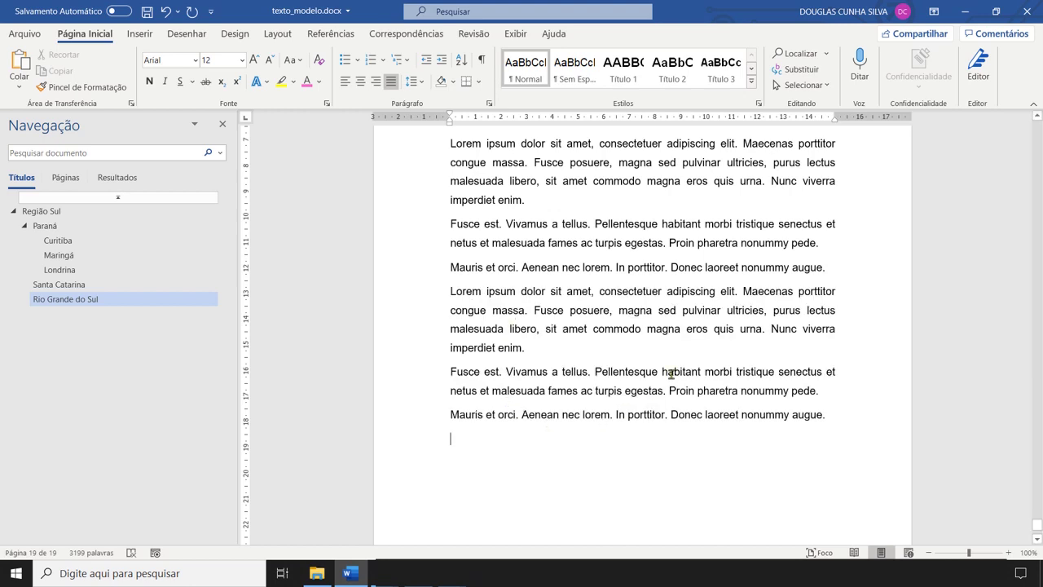
pyautogui.hotkey('ctrl', 'End')
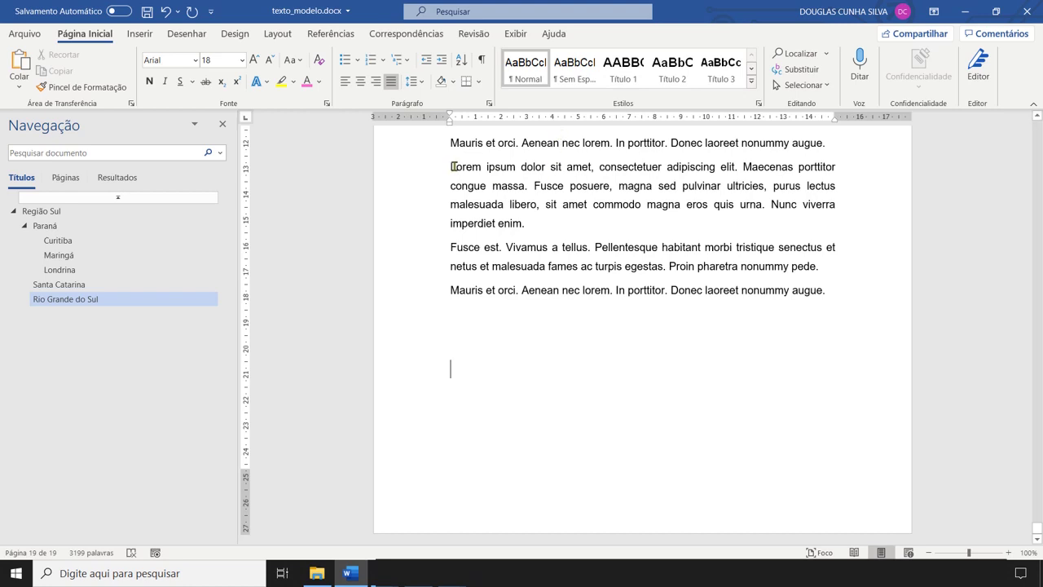
# Format the last "Lorem ipsum" paragraph as a long quotation with a 4 cm left indent, font size 11 and 1,0 line spacing.
pyautogui.tripleClick(450, 167)
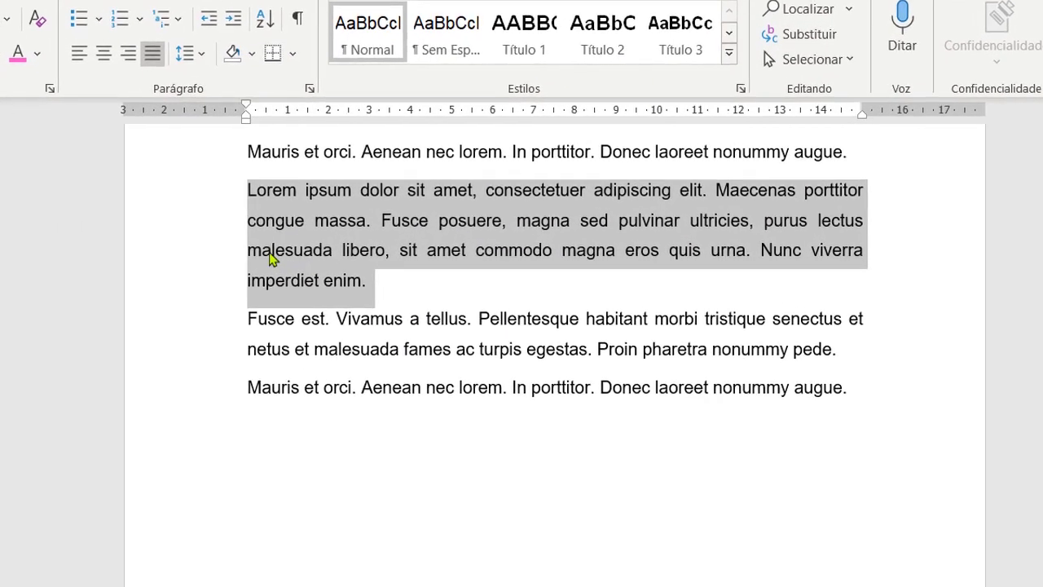
pyautogui.moveTo(247, 119); pyautogui.dragTo(412, 122)
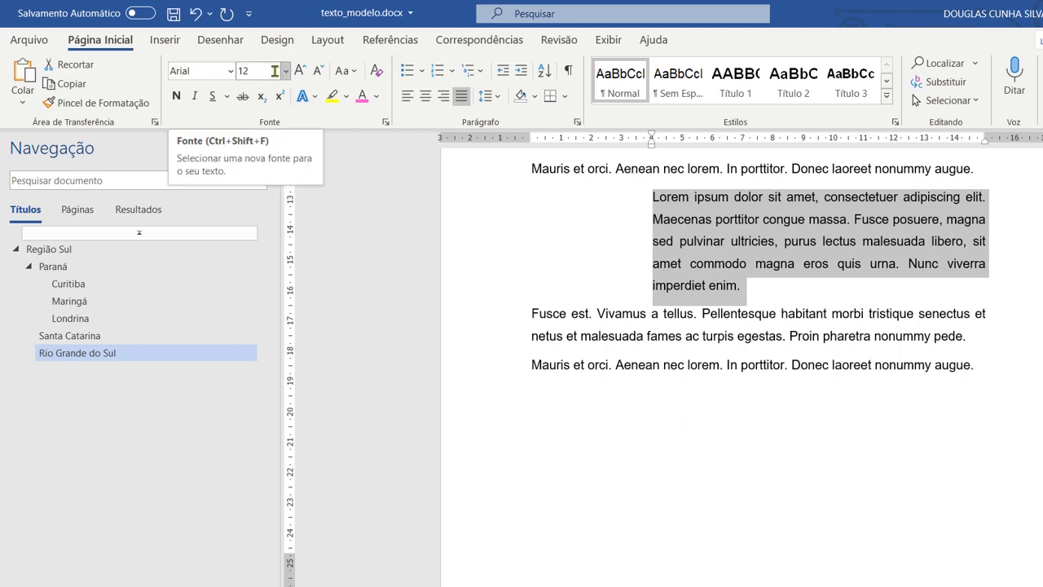
pyautogui.click(318, 71)
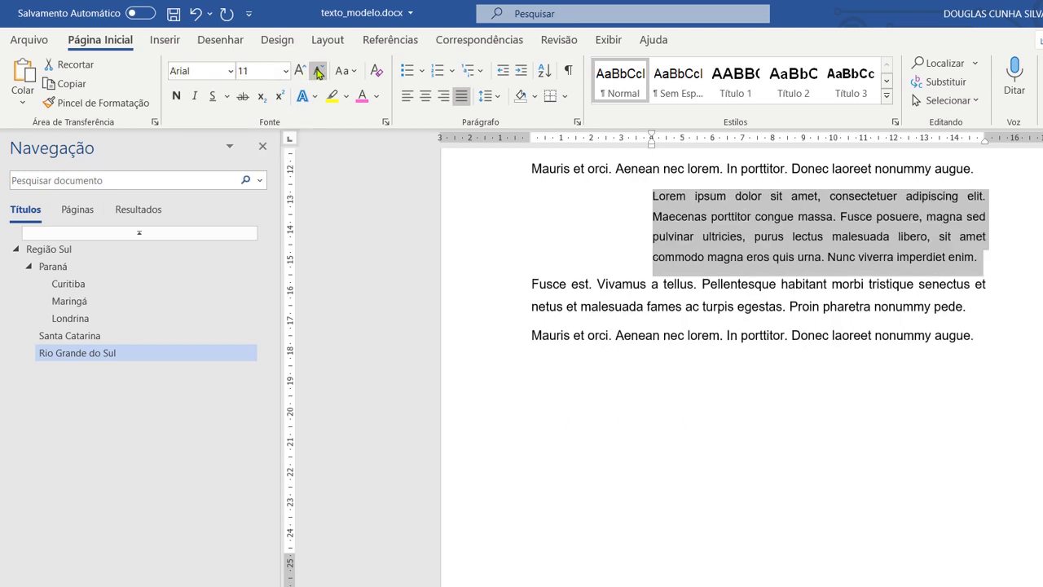
pyautogui.click(498, 97)
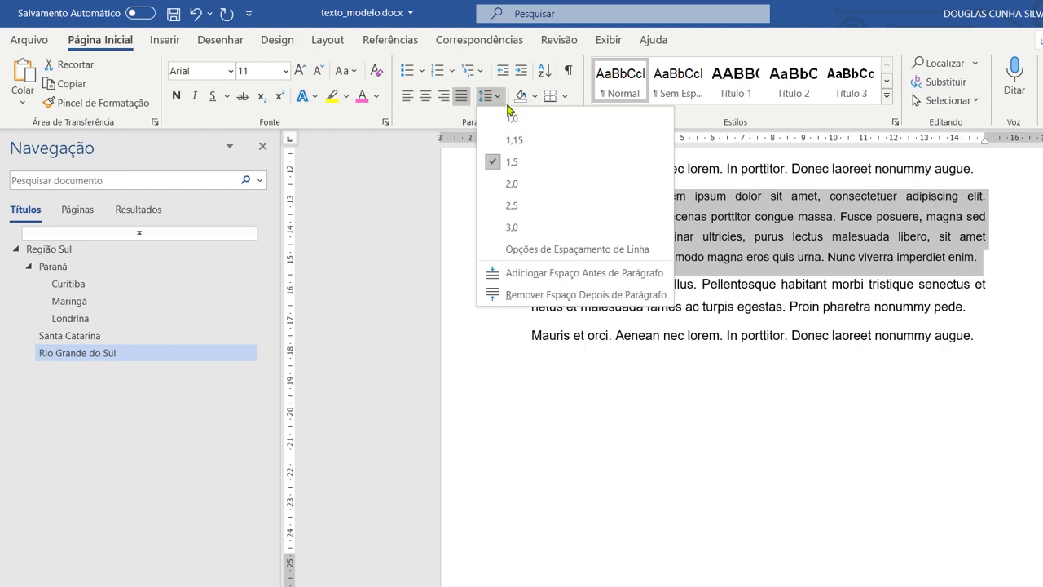
pyautogui.click(522, 120)
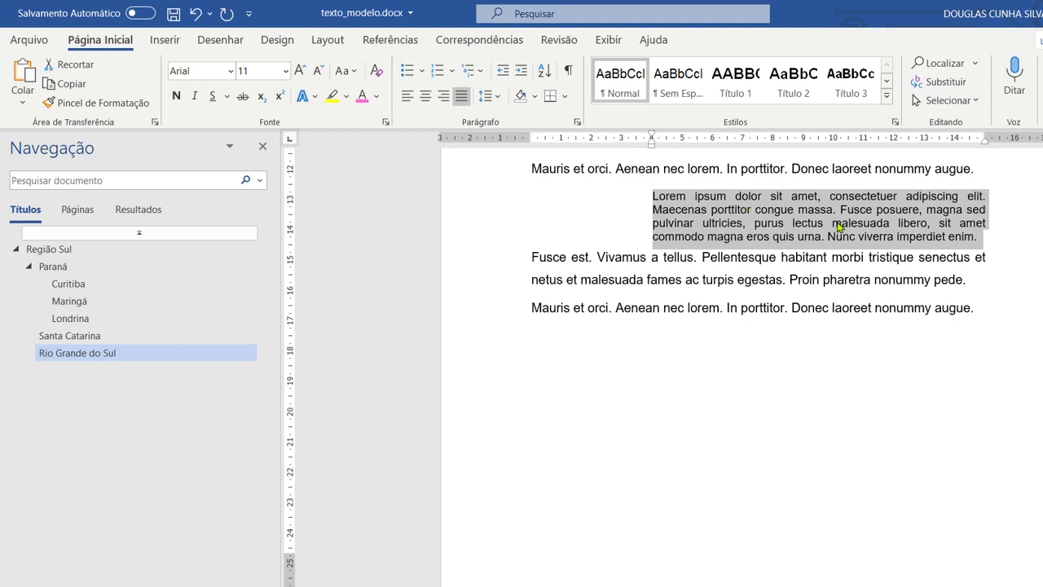
# Create a new style named "CITAÇÃO LONGA" from the formatting of the indented quotation paragraph.
pyautogui.rightClick(745, 210)
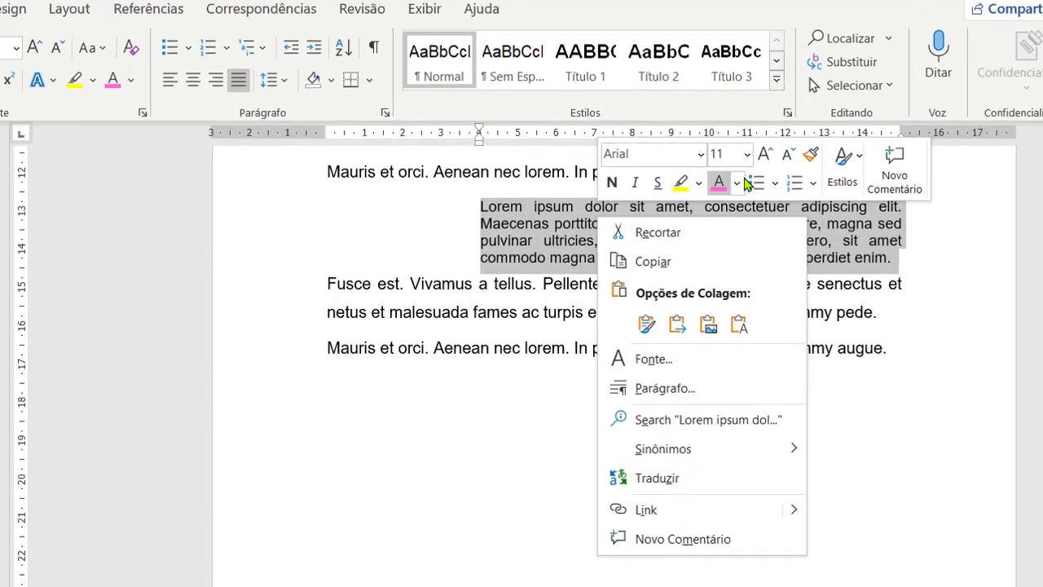
pyautogui.click(829, 178)
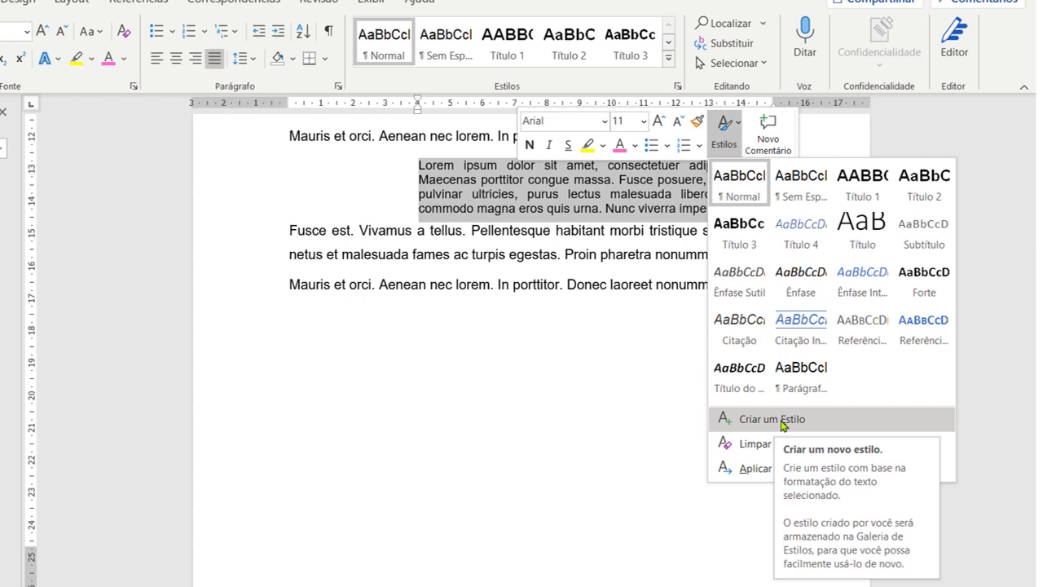
pyautogui.click(781, 422)
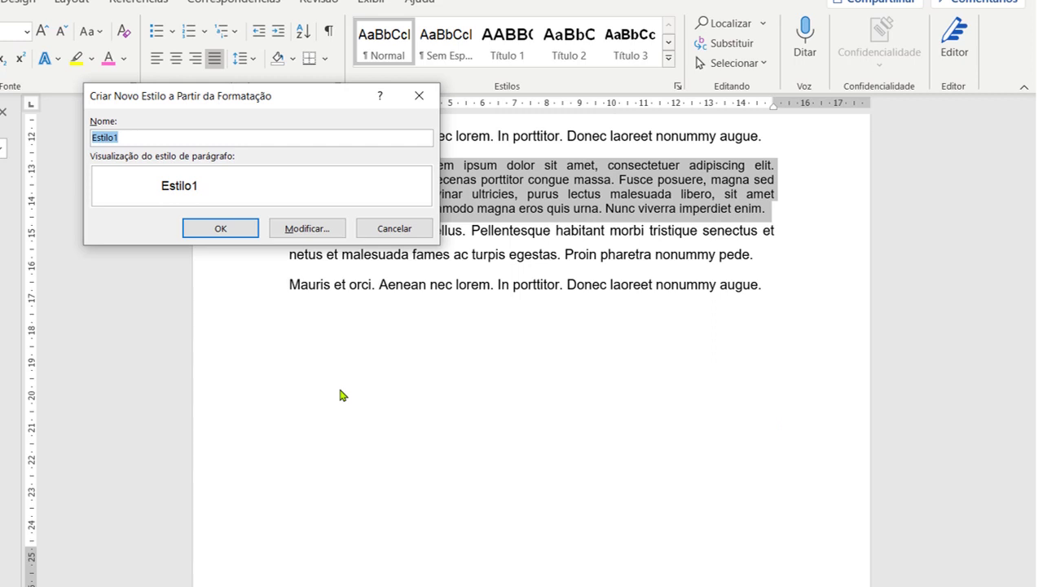
pyautogui.write('CITAÇÃO LONGA')
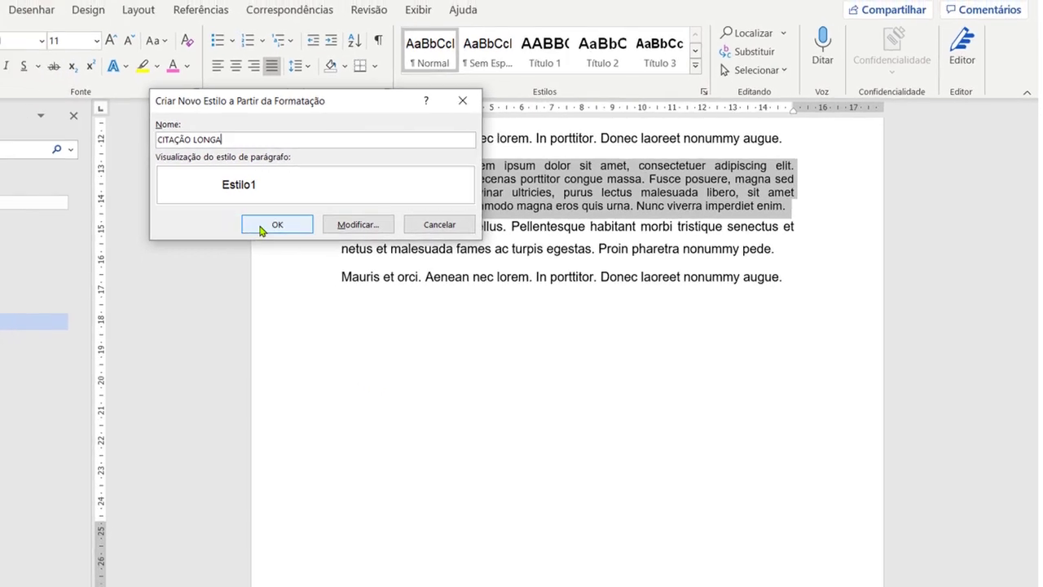
pyautogui.click(220, 229)
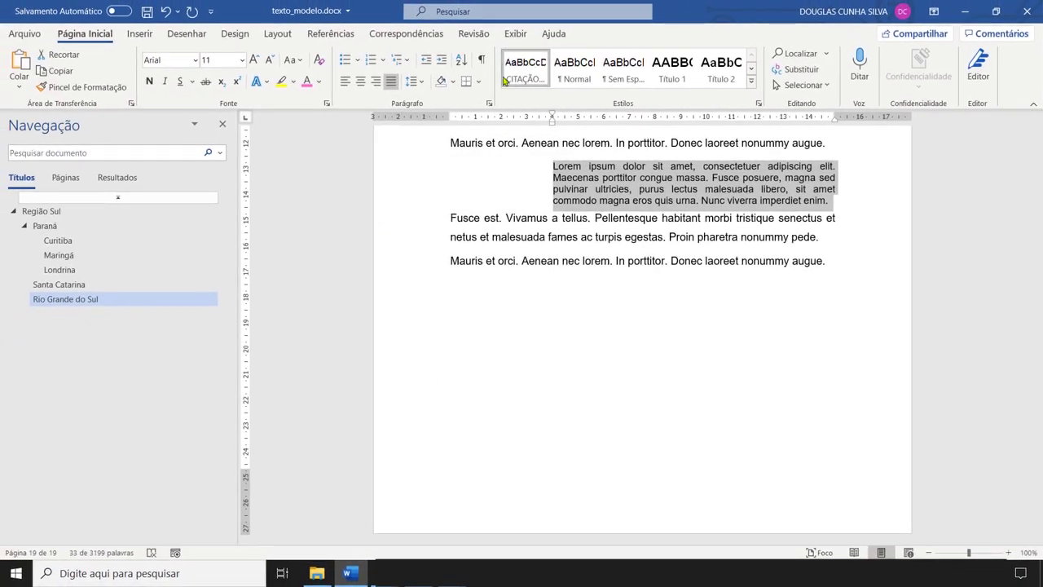
# Generate four more placeholder paragraphs on a new line after the last paragraph with =LOREM(4).
pyautogui.click(840, 263)
pyautogui.press('Return')
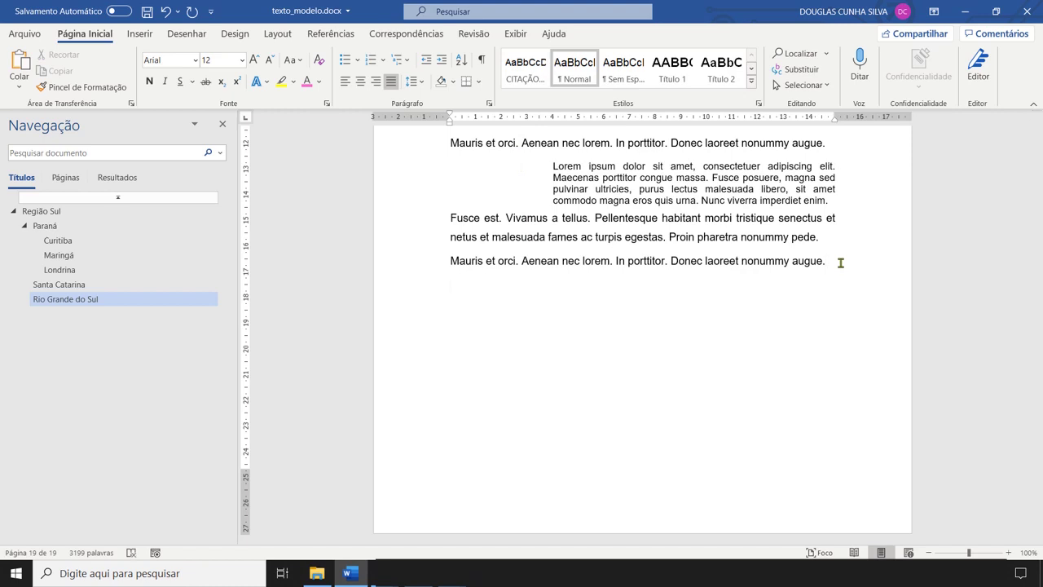
pyautogui.write('=LORAM')
pyautogui.press('BackSpace')
pyautogui.press('BackSpace')
pyautogui.write('EM(4)')
pyautogui.press('Return')
# Apply the CITAÇÃO LONGA style to the "Lorem ipsum" paragraph of the newly generated text.
pyautogui.scroll(4, 741, 299)
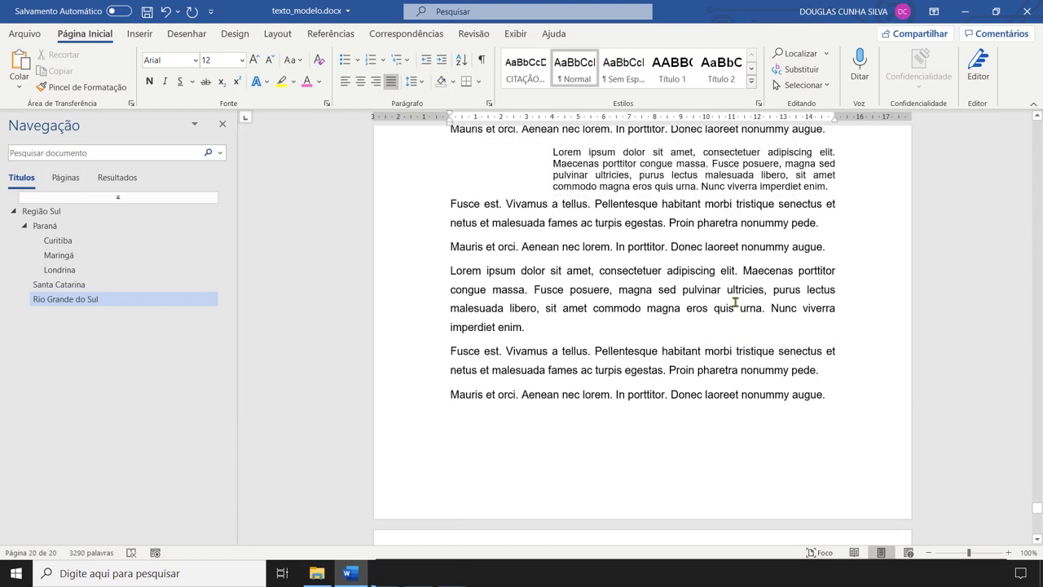
pyautogui.moveTo(542, 348); pyautogui.dragTo(452, 291)
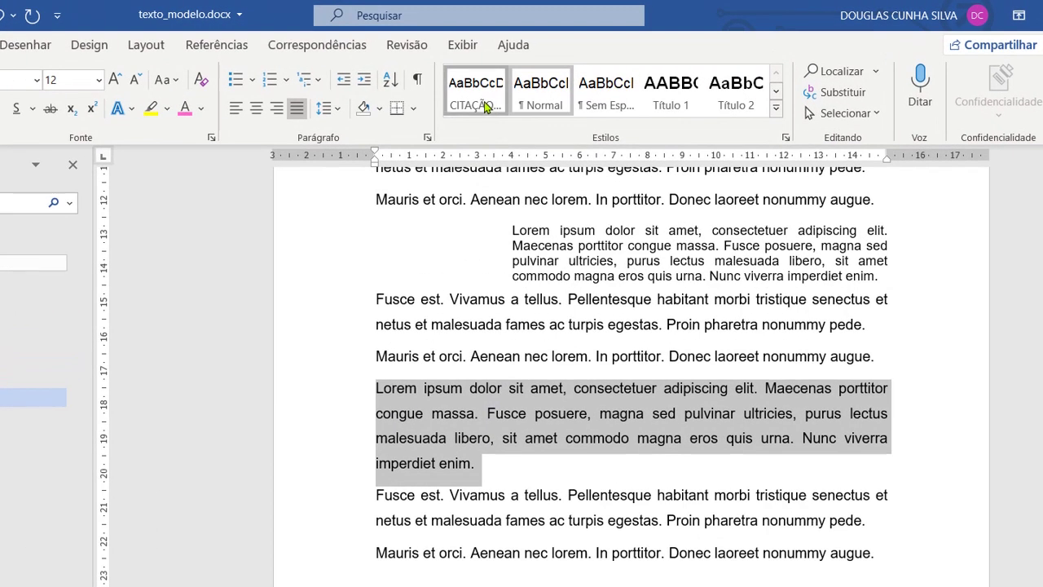
pyautogui.click(486, 107)
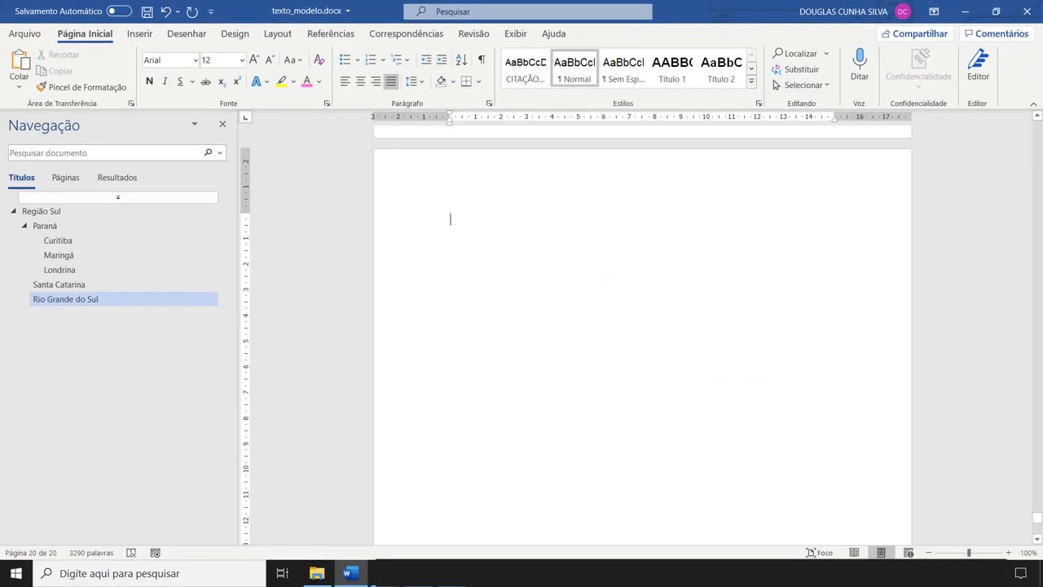
# Generate sample Portuguese text at the document's end with =rand(4,5).
pyautogui.write('=rand(4,5')
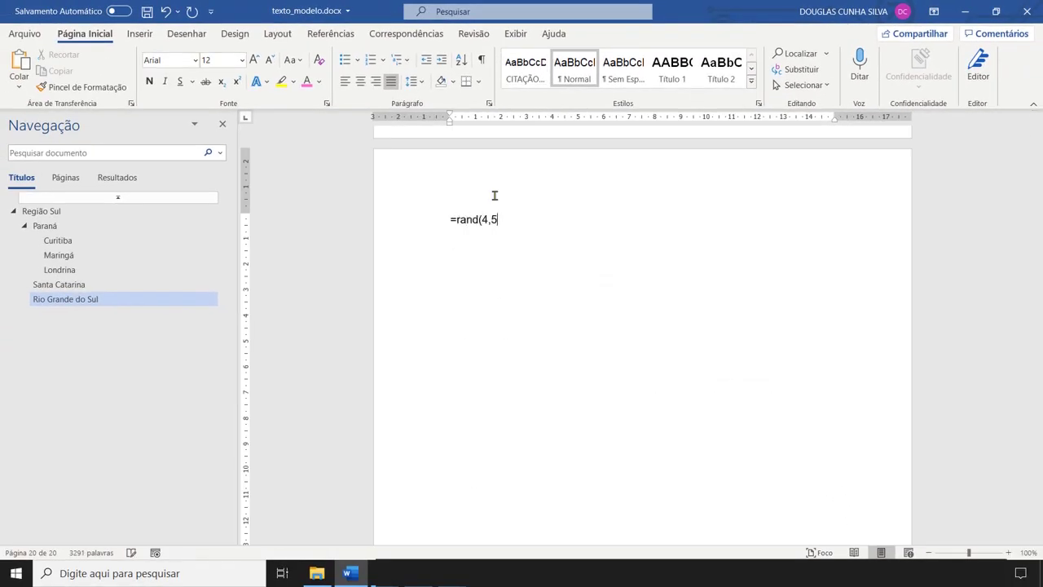
pyautogui.write(')')
pyautogui.press('Return')
# Apply the CITAÇÃO LONGA style to the first "Clique em Inserir" paragraph and the last "O vídeo fornece" paragraph of the generated Portuguese text.
pyautogui.scroll(8, 552, 289)
pyautogui.scroll(12, 560, 297)
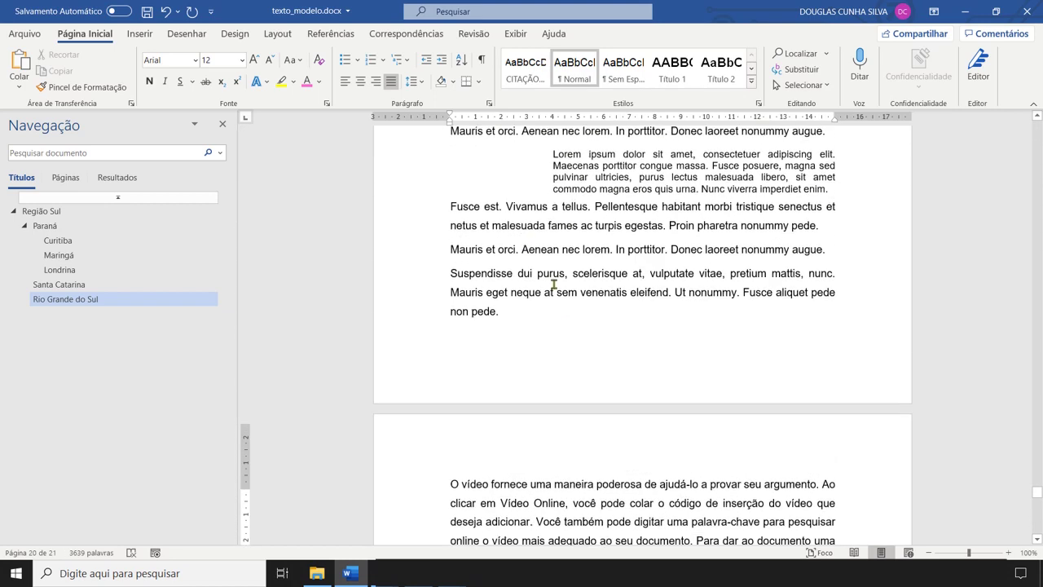
pyautogui.scroll(2, 530, 298)
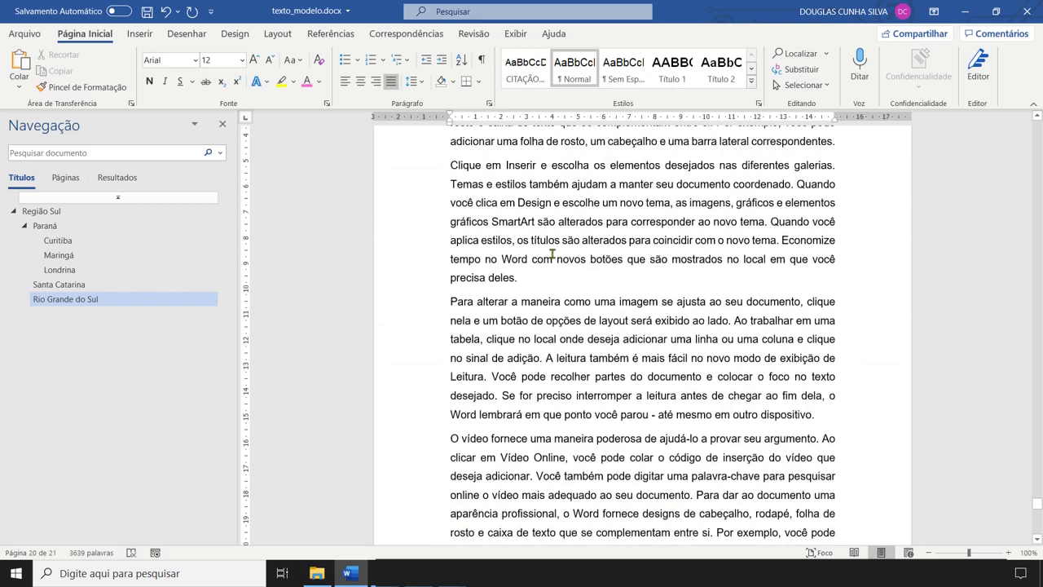
pyautogui.moveTo(528, 325); pyautogui.dragTo(423, 215)
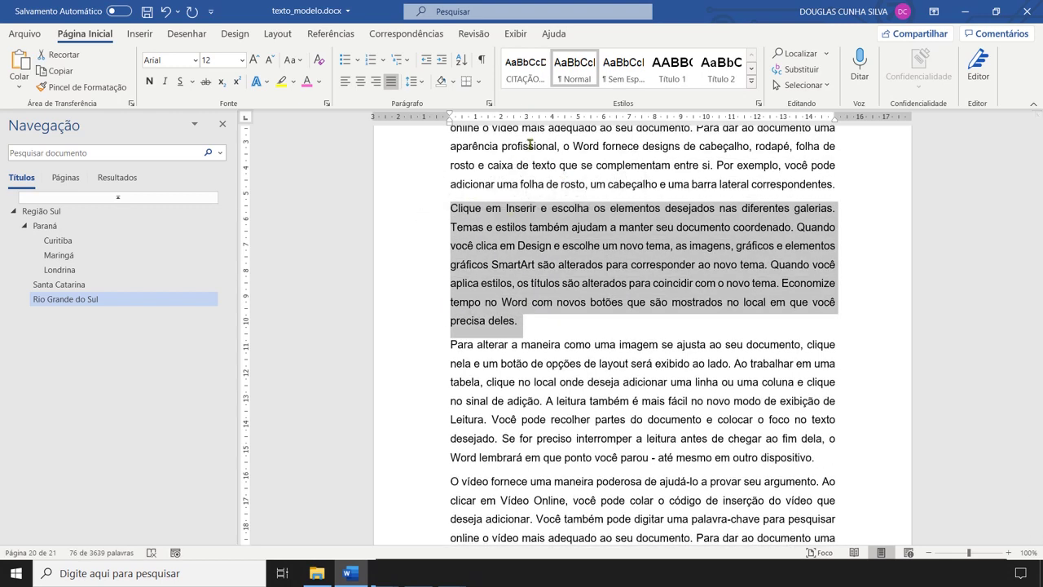
pyautogui.click(525, 67)
pyautogui.scroll(-1, 608, 268)
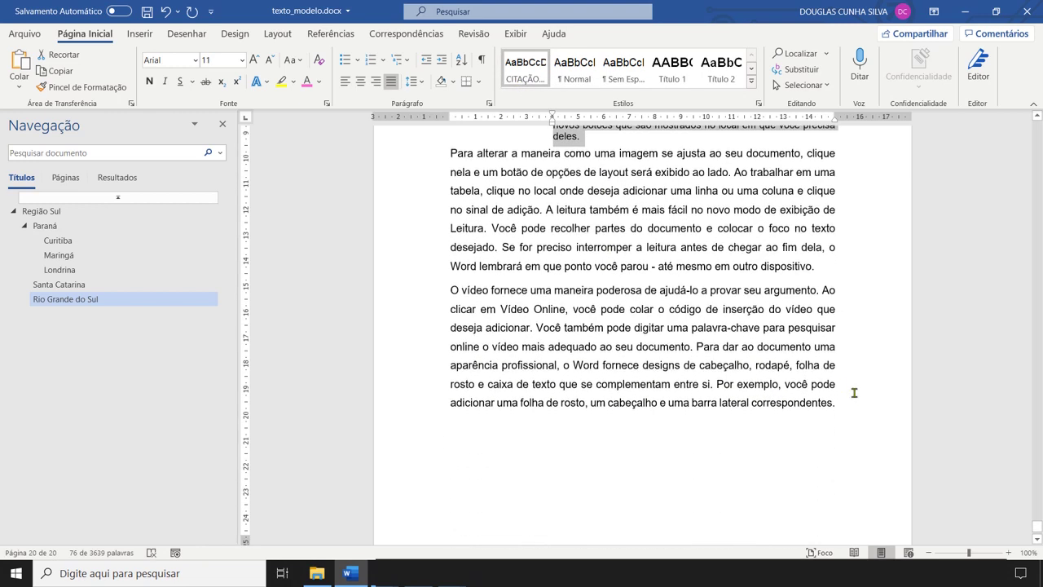
pyautogui.moveTo(847, 401); pyautogui.dragTo(452, 281)
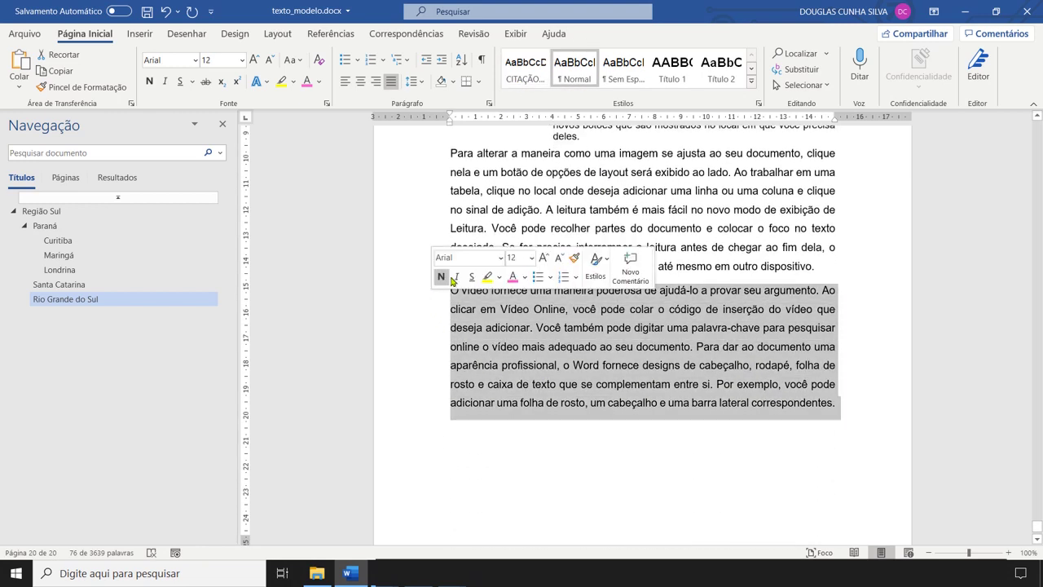
pyautogui.click(525, 67)
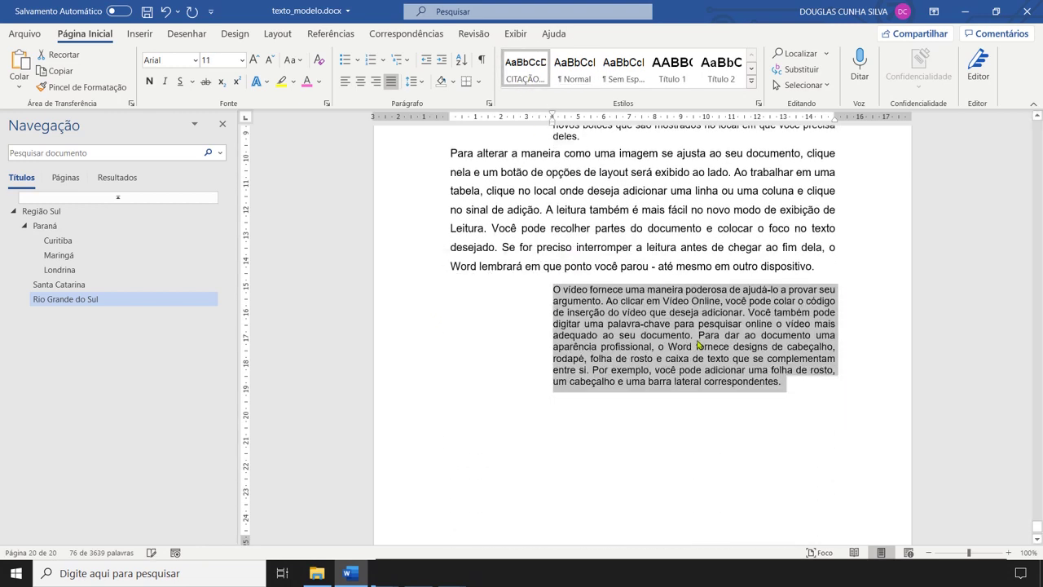
# Review the document's headings from Vitória back up to REGIÃO SUL, checking where the chapter starts on its page.
pyautogui.scroll(6, 640, 363)
pyautogui.click(640, 360)
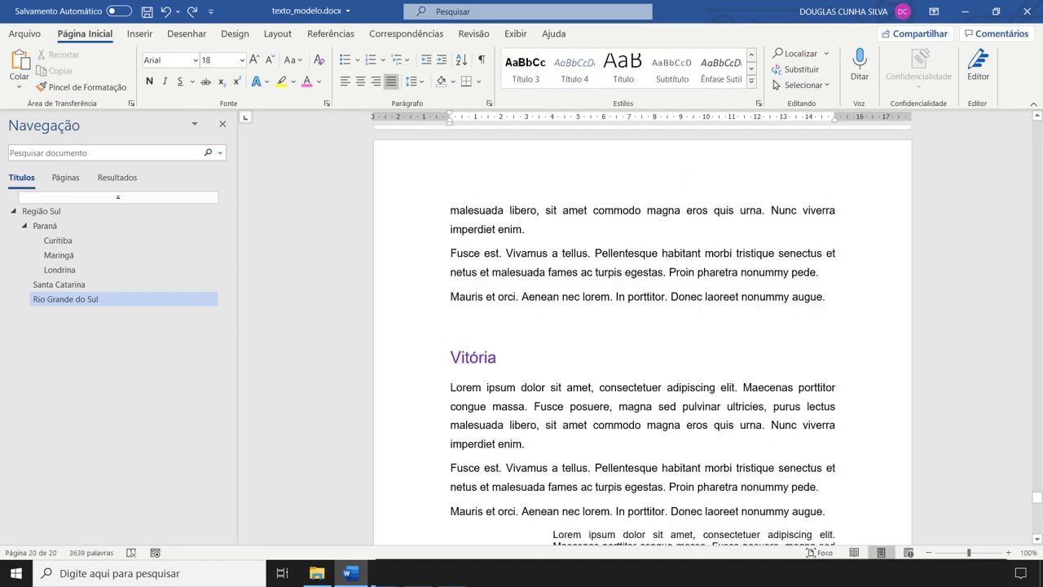
pyautogui.scroll(10, 702, 346)
pyautogui.scroll(10, 702, 346)
pyautogui.scroll(8, 618, 348)
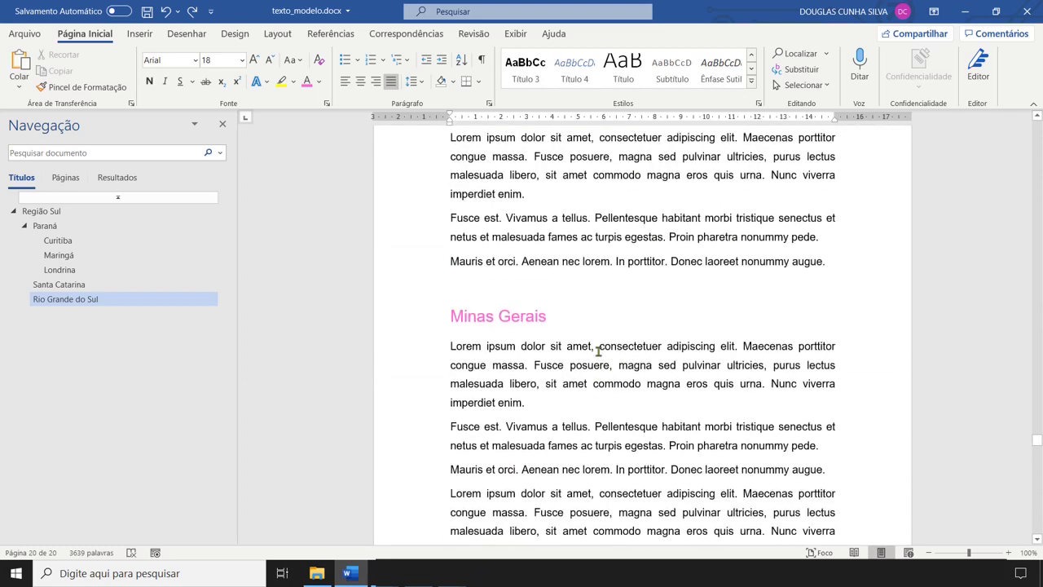
pyautogui.scroll(5, 597, 351)
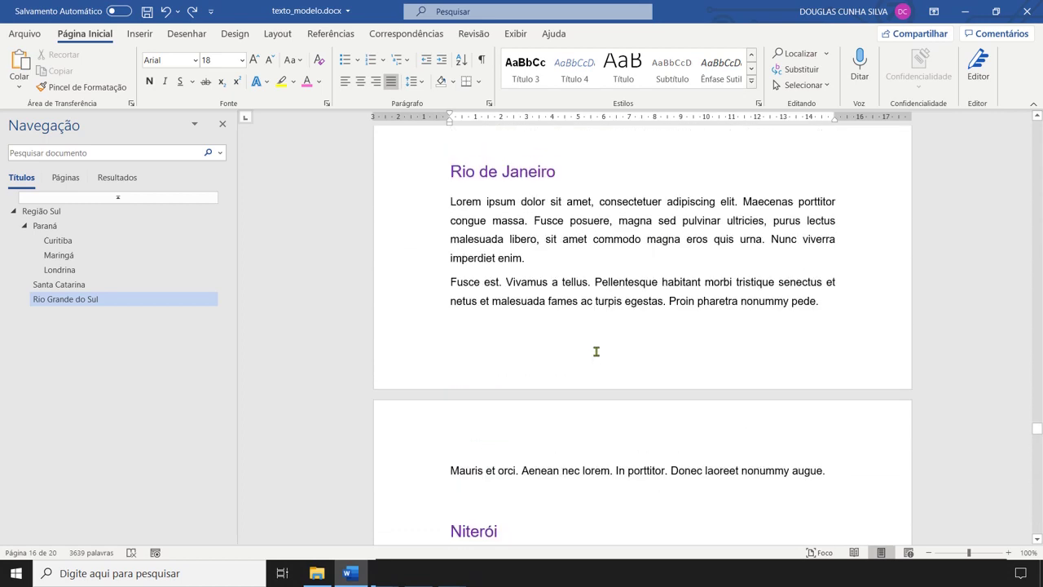
pyautogui.scroll(5, 595, 352)
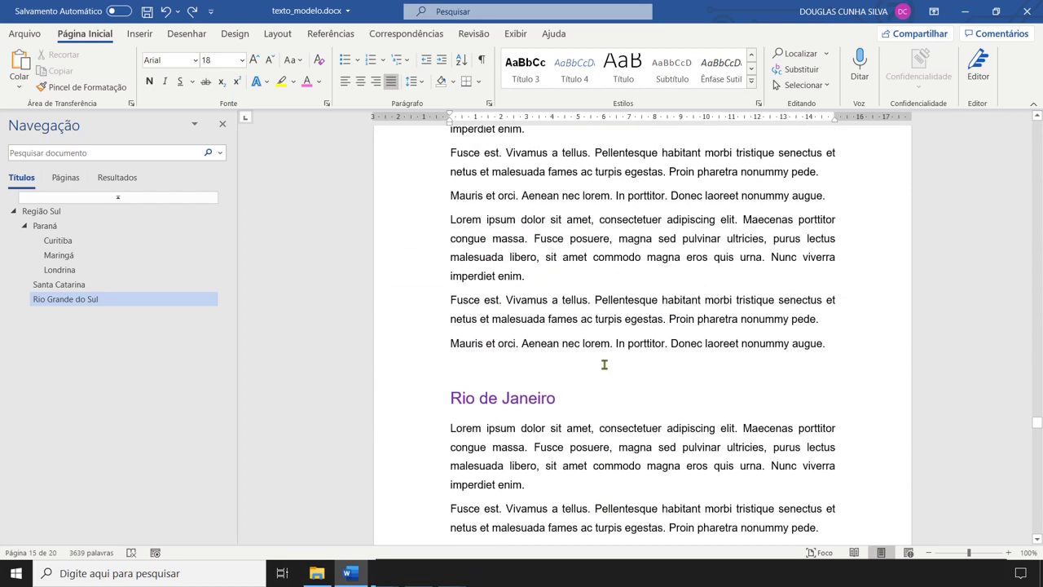
pyautogui.scroll(6, 600, 365)
pyautogui.scroll(10, 592, 369)
pyautogui.scroll(10, 588, 370)
pyautogui.scroll(10, 585, 369)
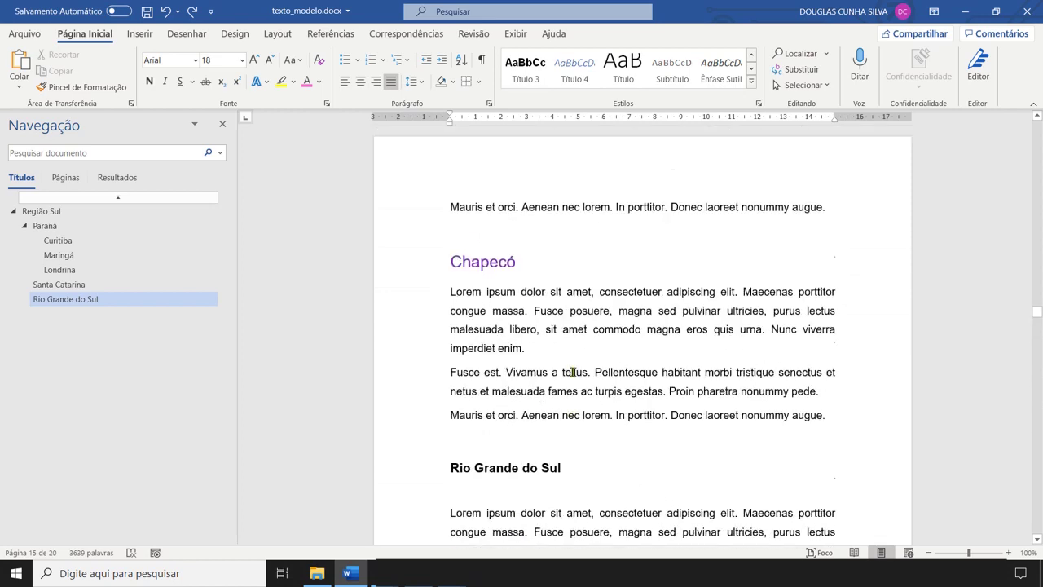
pyautogui.moveTo(1037, 311); pyautogui.dragTo(1039, 230)
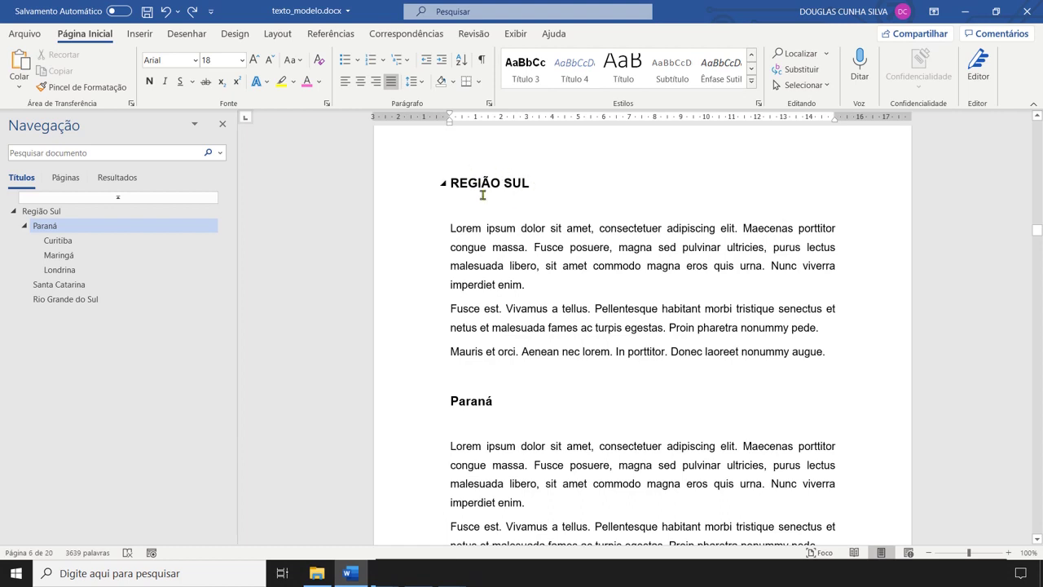
pyautogui.scroll(1, 489, 223)
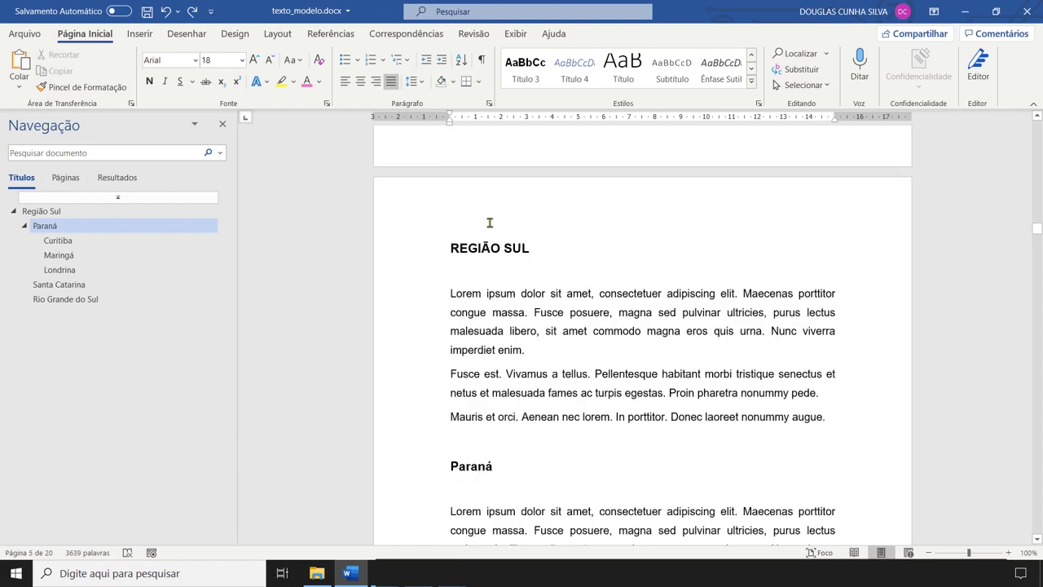
pyautogui.scroll(-1, 482, 261)
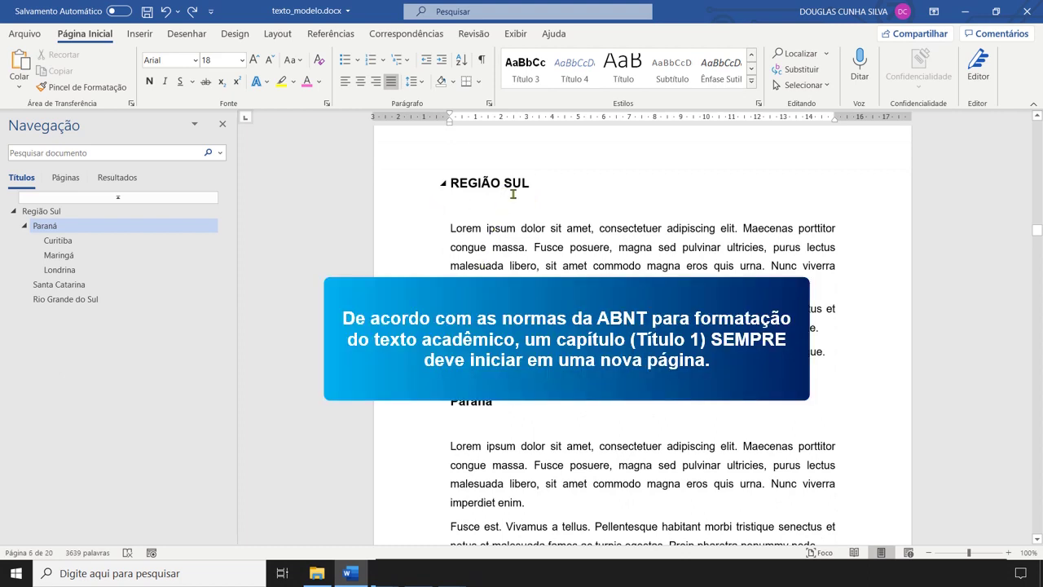
pyautogui.scroll(1, 504, 198)
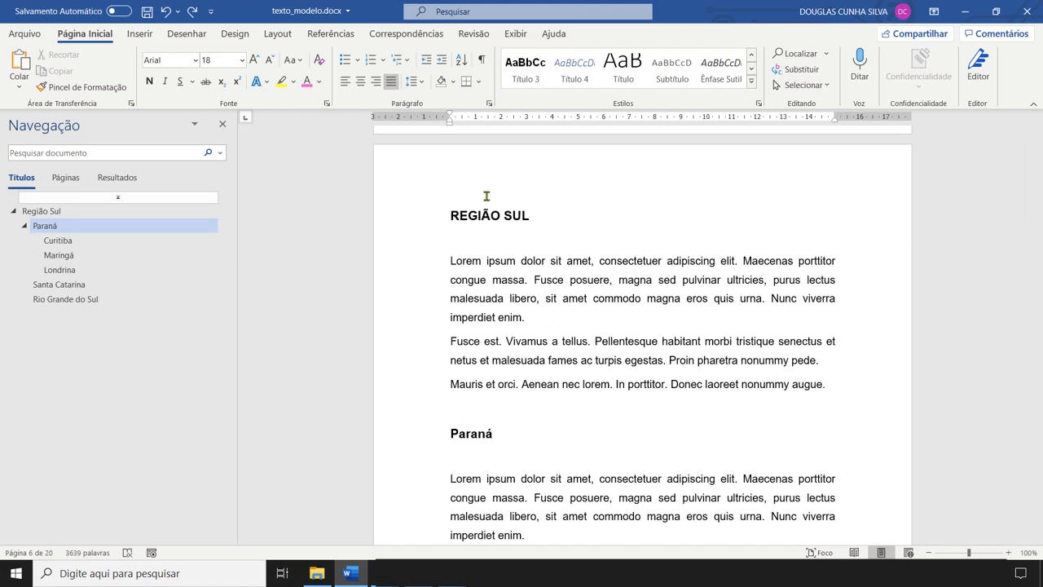
# Place the cursor in the REGIÃO SUL heading and show the complete list of styles.
pyautogui.click(531, 214)
pyautogui.click(751, 81)
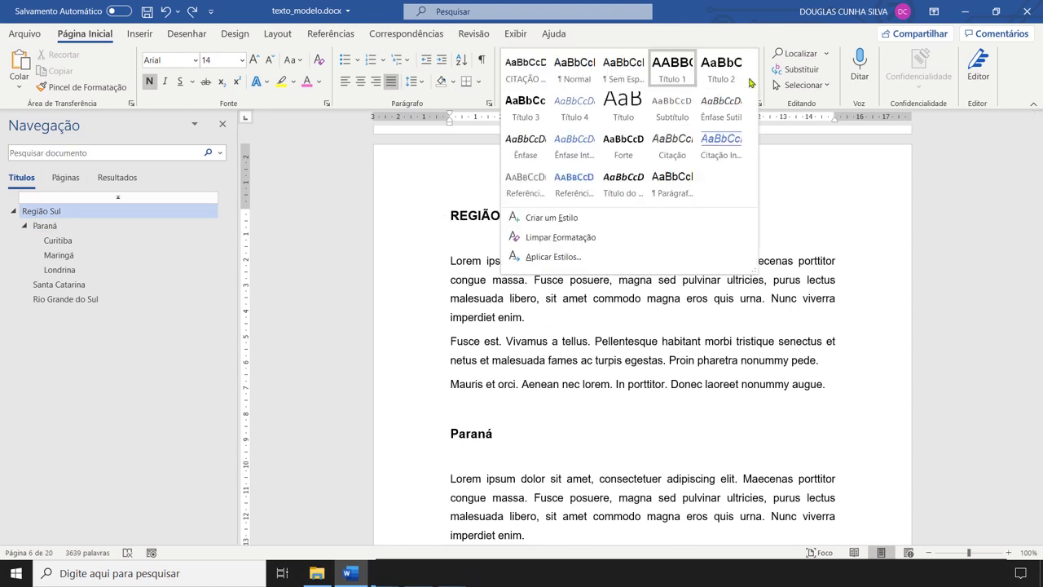
pyautogui.click(753, 27)
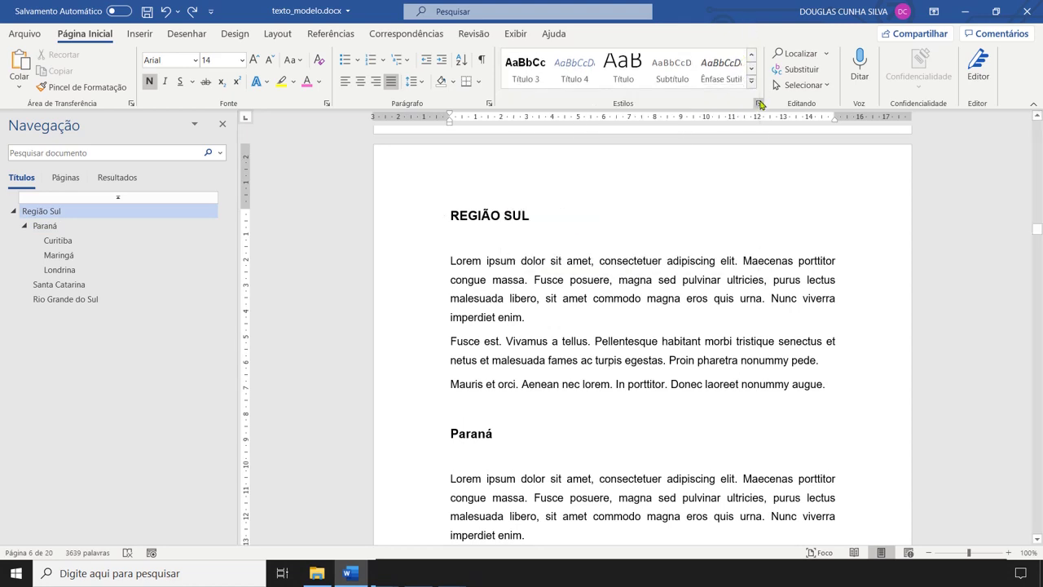
pyautogui.click(758, 103)
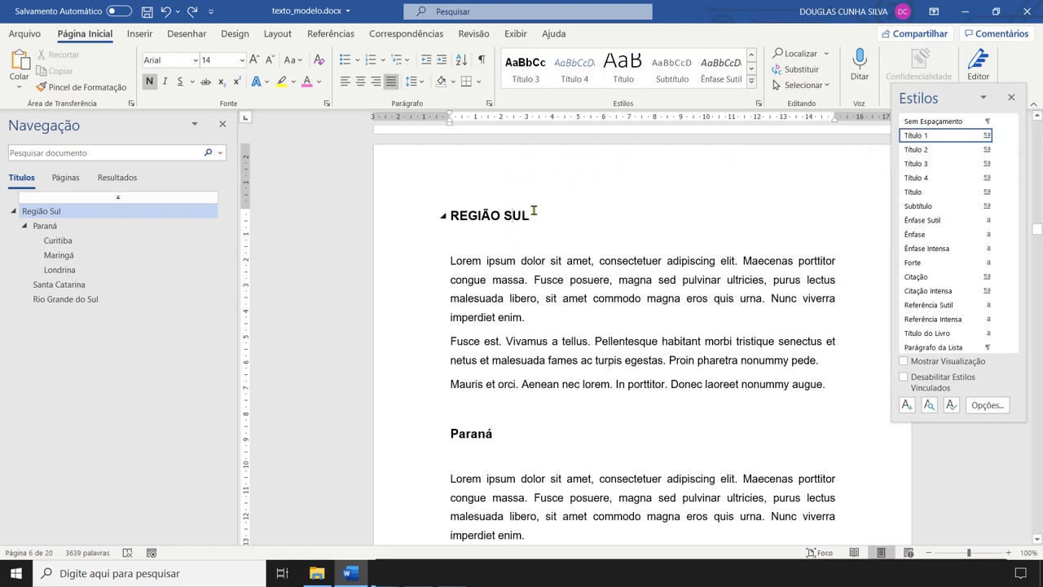
# Check which heading style is assigned to REGIÃO SUL, Paraná, Curitiba, Maringá, Londrina and Santa Catarina.
pyautogui.click(560, 211)
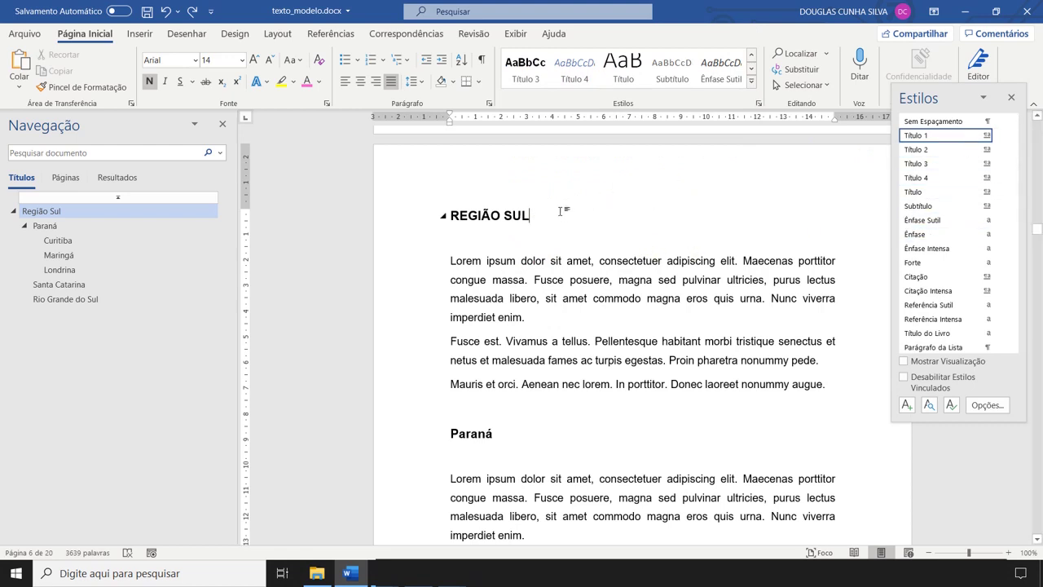
pyautogui.click(472, 438)
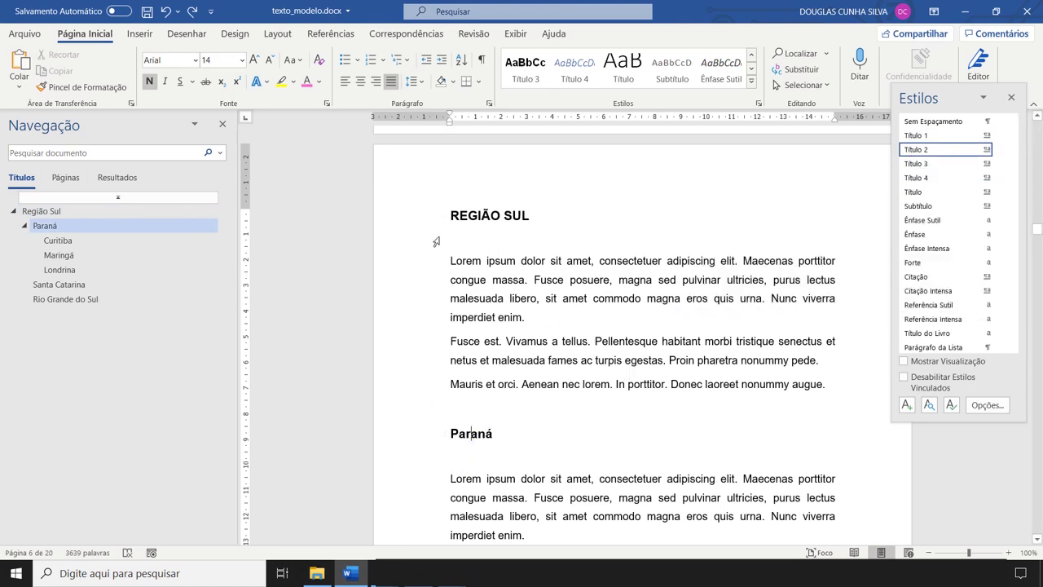
pyautogui.scroll(-6, 490, 277)
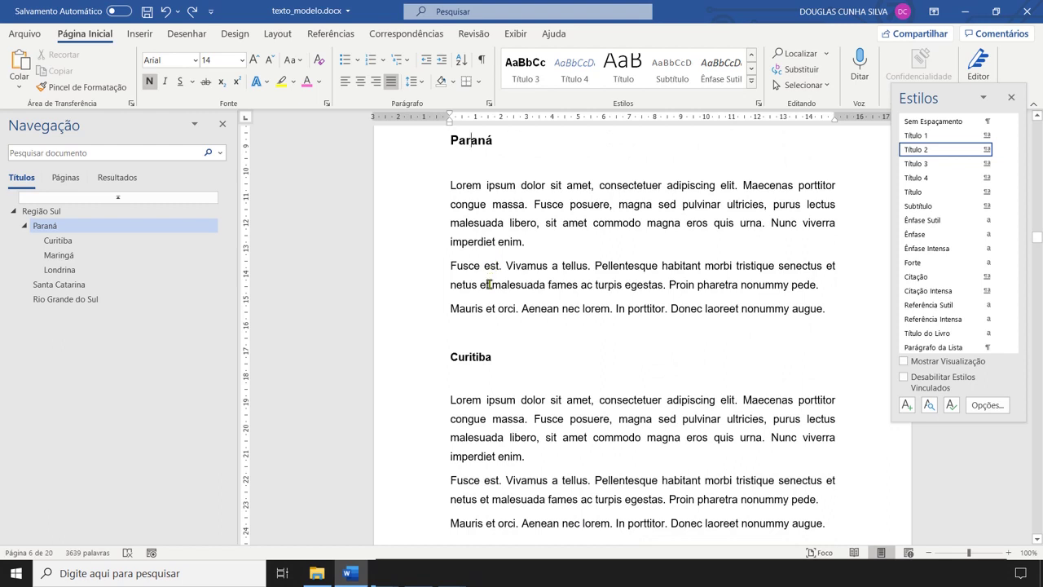
pyautogui.click(471, 357)
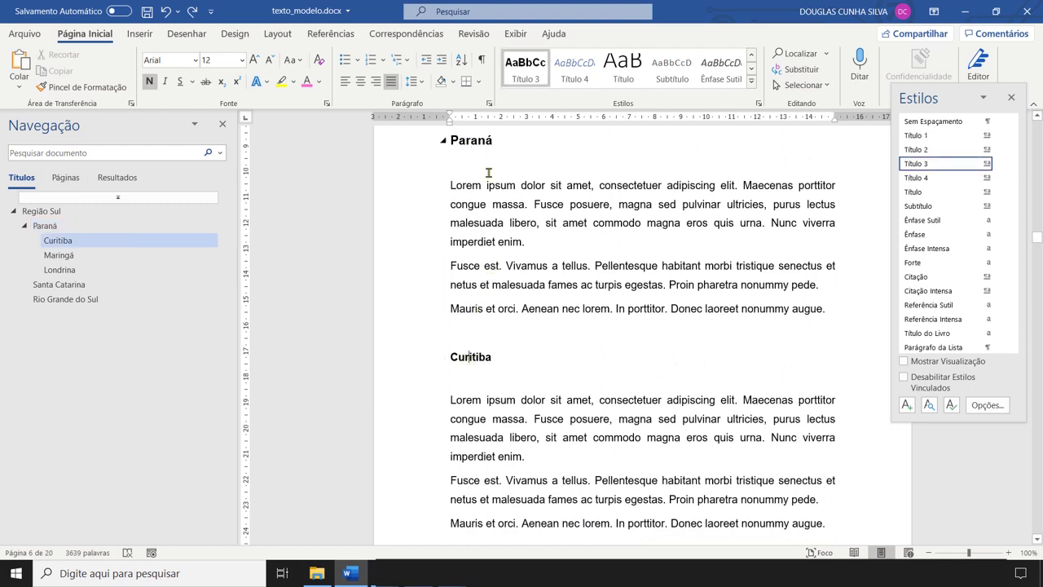
pyautogui.moveTo(921, 169)
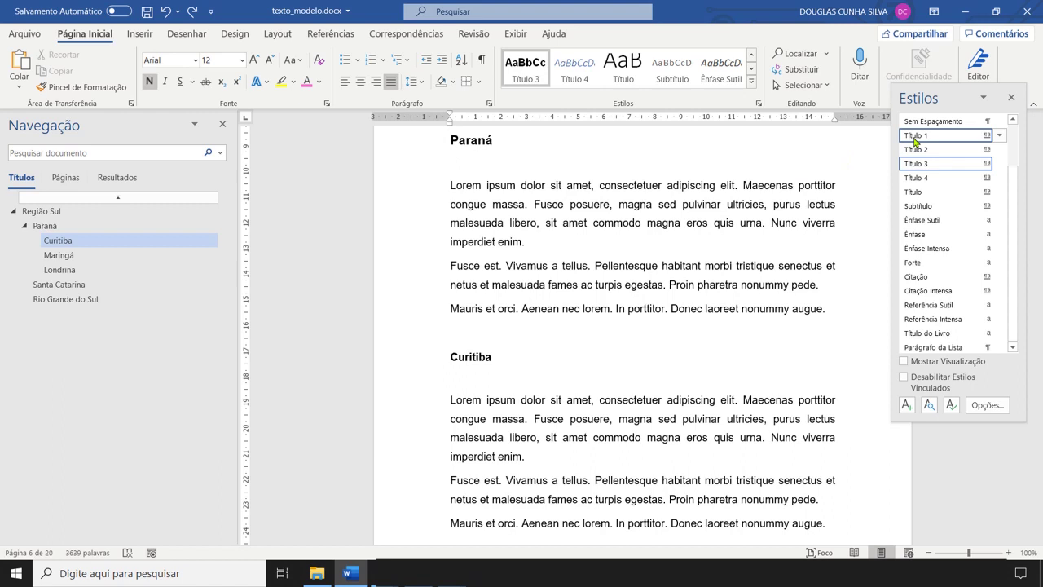
pyautogui.scroll(-1, 532, 277)
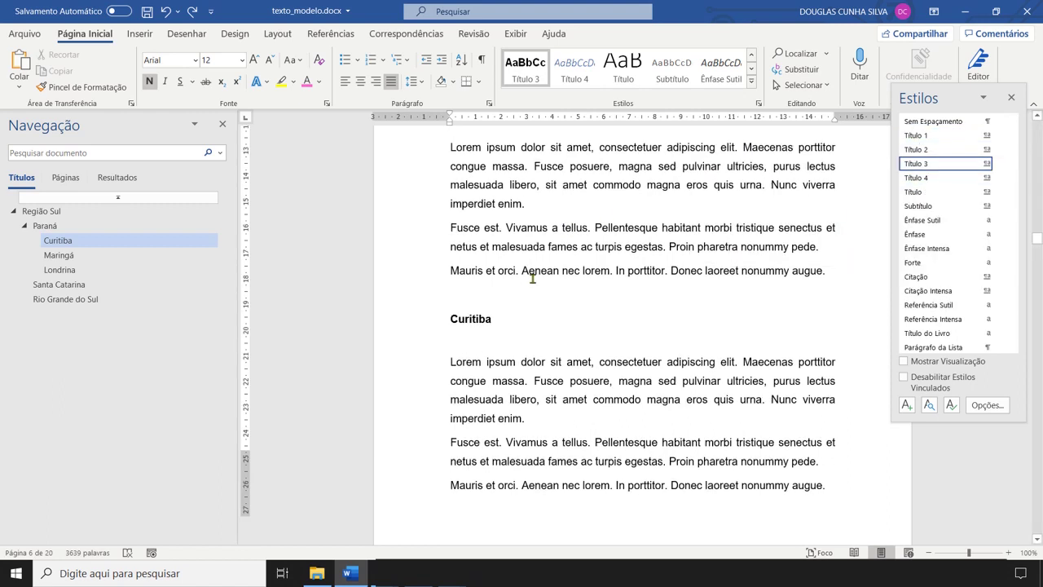
pyautogui.scroll(-7, 532, 281)
pyautogui.click(458, 293)
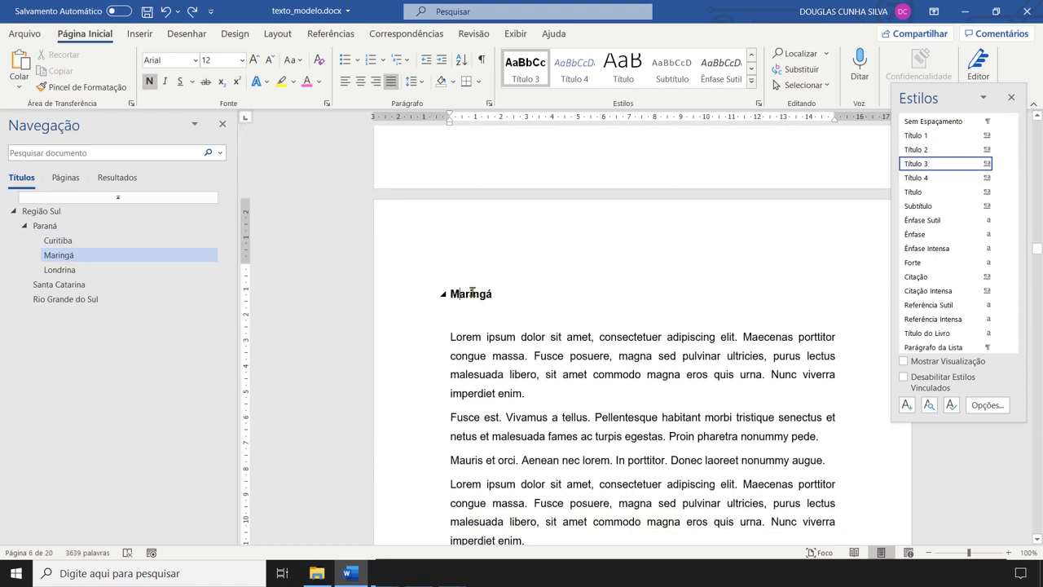
pyautogui.scroll(-8, 540, 286)
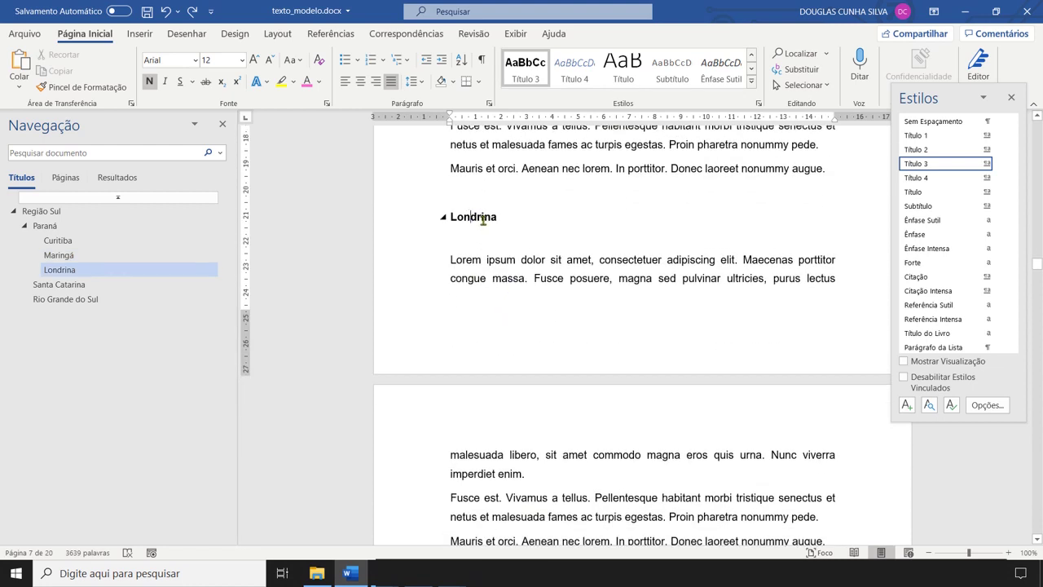
pyautogui.scroll(-6, 485, 221)
pyautogui.click(491, 259)
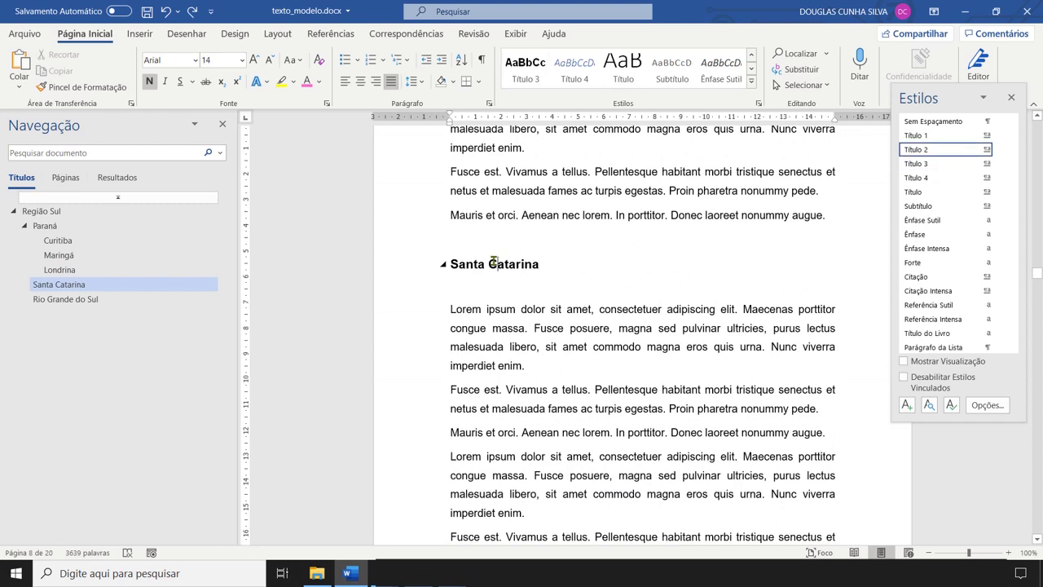
# Apply the Título 3 style to the Florianópolis and Chapecó headings in the Santa Catarina section.
pyautogui.scroll(-12, 566, 290)
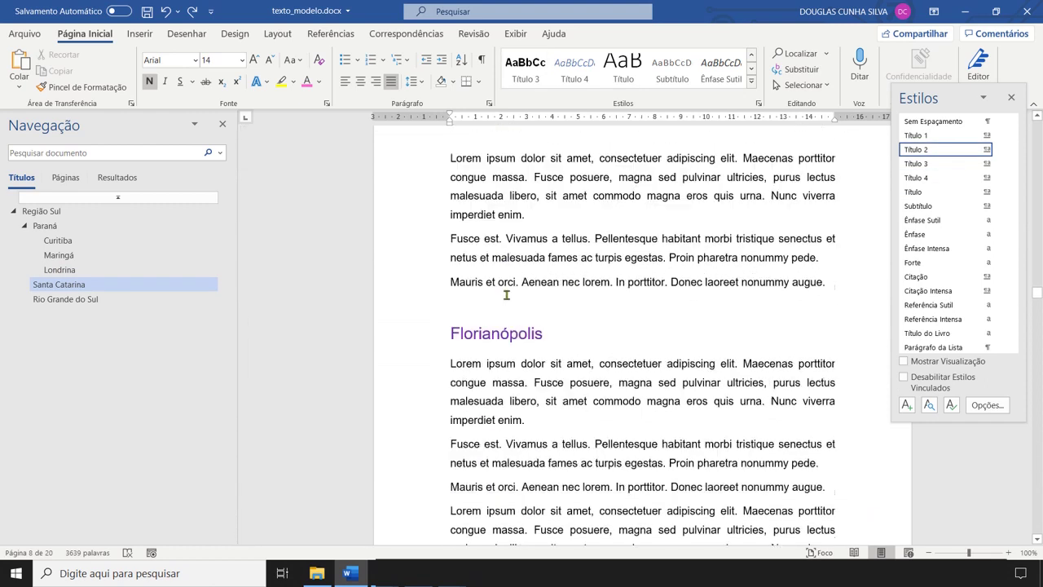
pyautogui.moveTo(545, 293); pyautogui.dragTo(450, 295)
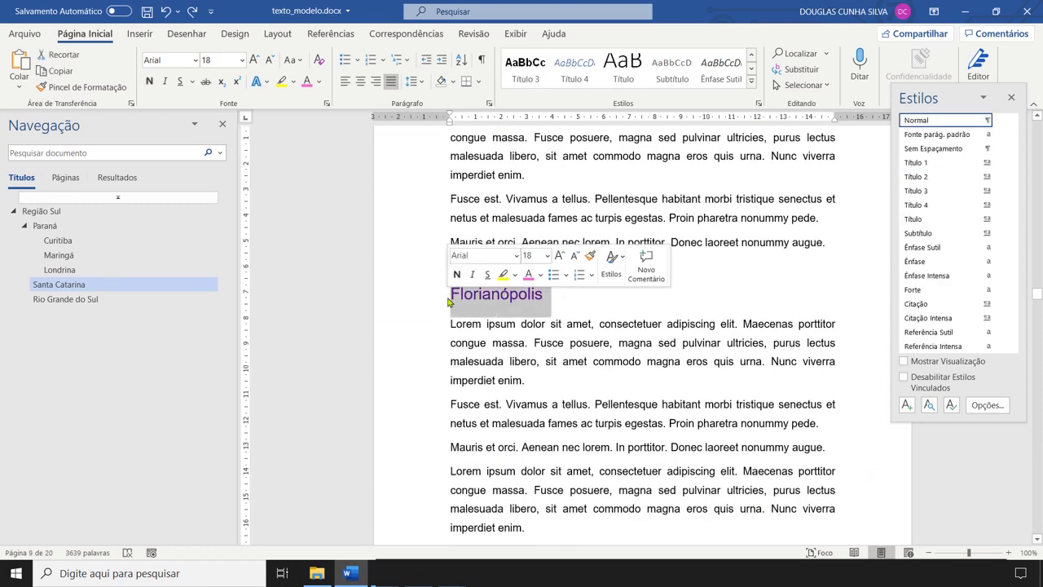
pyautogui.click(916, 190)
pyautogui.scroll(-8, 502, 312)
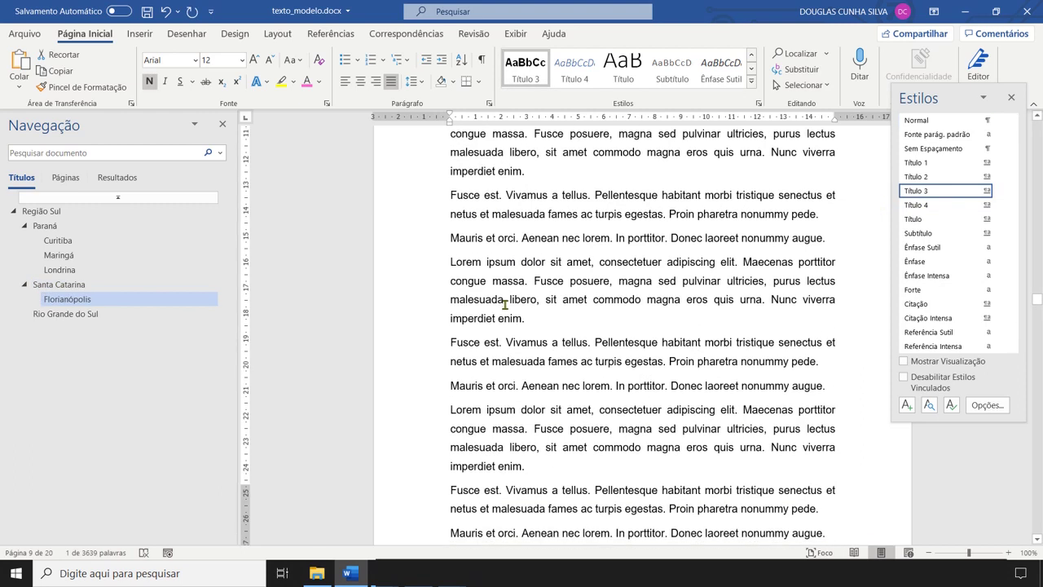
pyautogui.scroll(-3, 503, 312)
pyautogui.moveTo(521, 332); pyautogui.dragTo(432, 335)
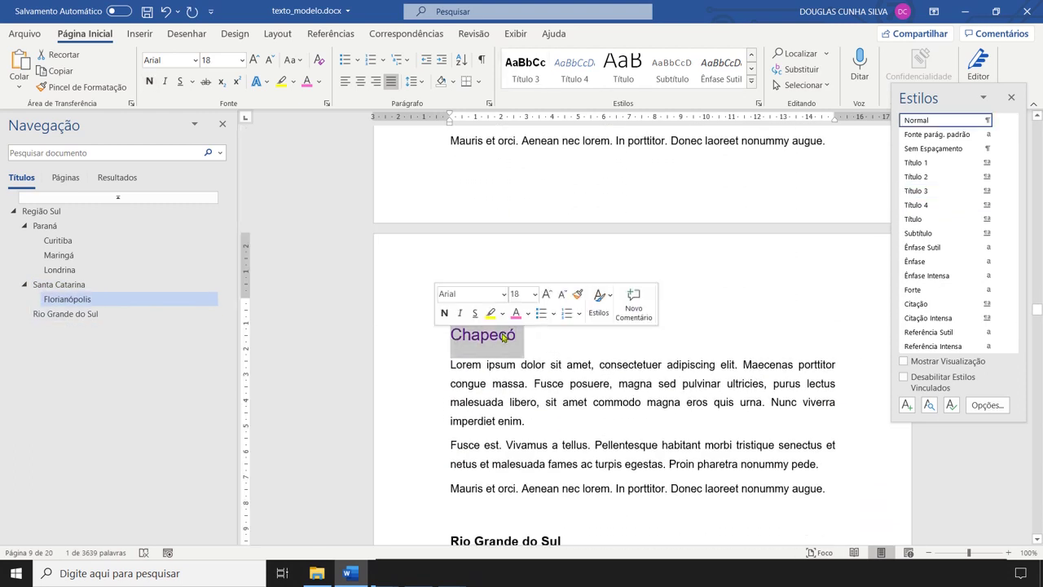
pyautogui.click(916, 190)
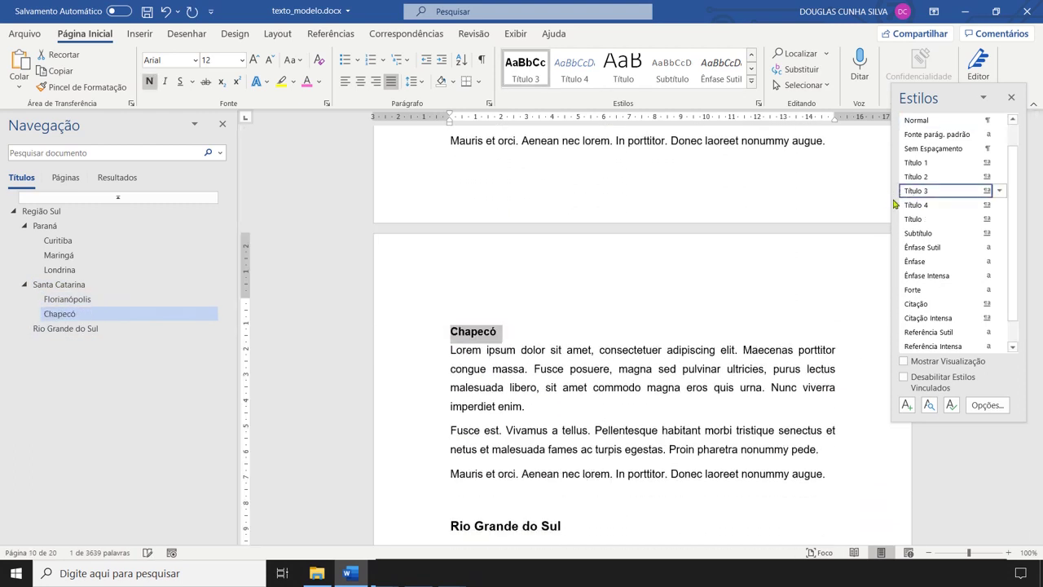
# Check the style of the Rio Grande do Sul heading and apply Título 3 to the Porto Alegre heading below it.
pyautogui.scroll(-5, 515, 320)
pyautogui.click(499, 300)
pyautogui.scroll(-5, 531, 334)
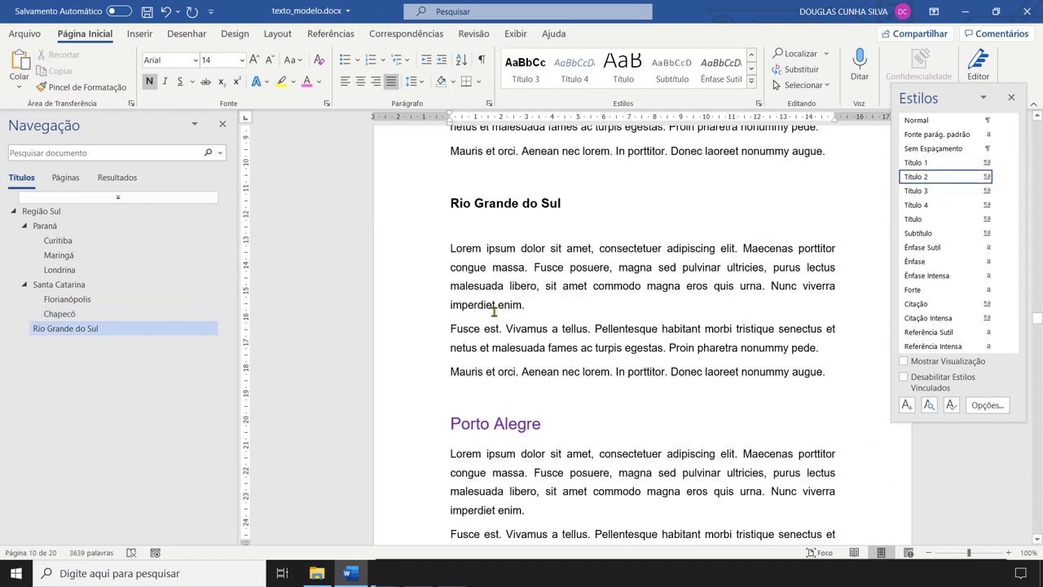
pyautogui.tripleClick(505, 324)
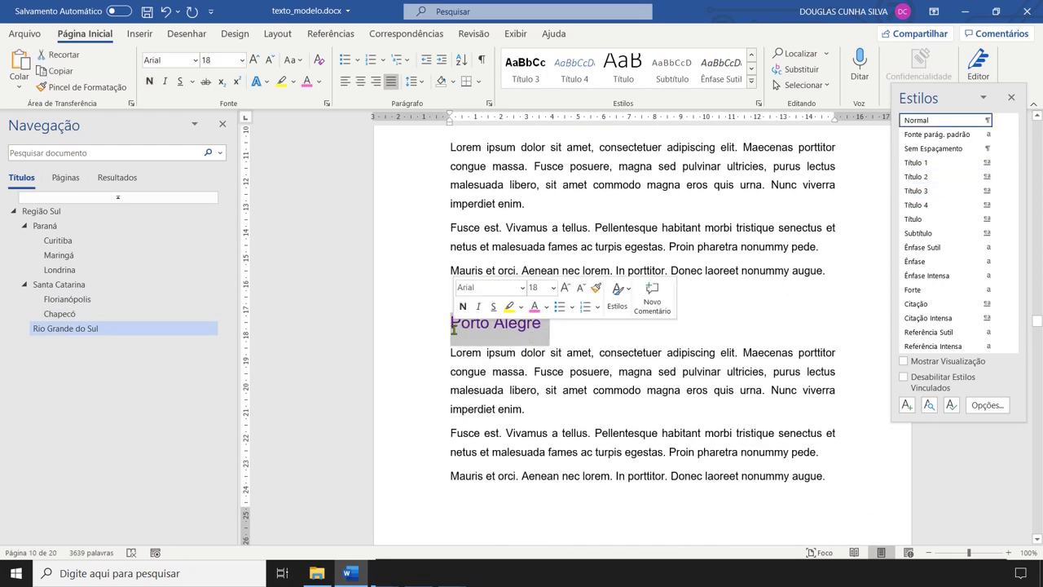
pyautogui.click(916, 191)
# Apply the Título 3 style to the Gramado heading in the Rio Grande do Sul section.
pyautogui.scroll(-3, 500, 311)
pyautogui.scroll(-3, 500, 311)
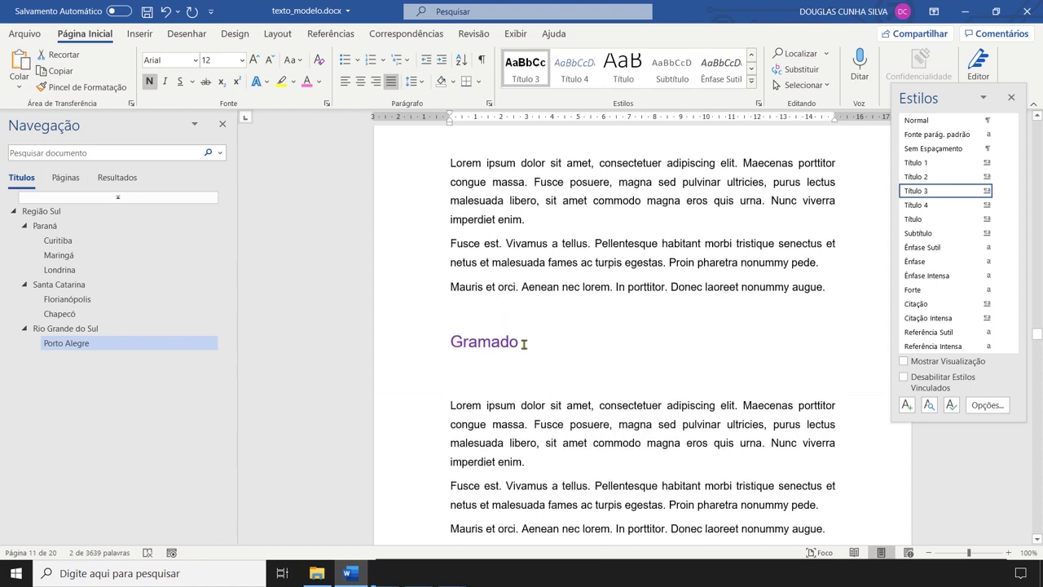
pyautogui.tripleClick(522, 342)
pyautogui.click(929, 194)
# Insert a page break directly before the Região Sudeste heading so the chapter starts on a new page.
pyautogui.scroll(-3, 571, 282)
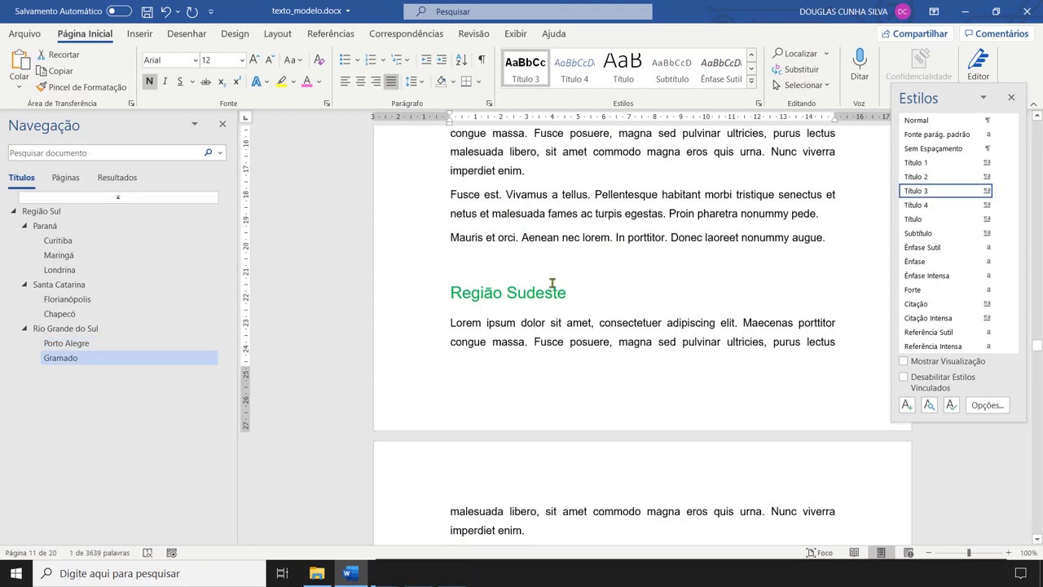
pyautogui.click(447, 292)
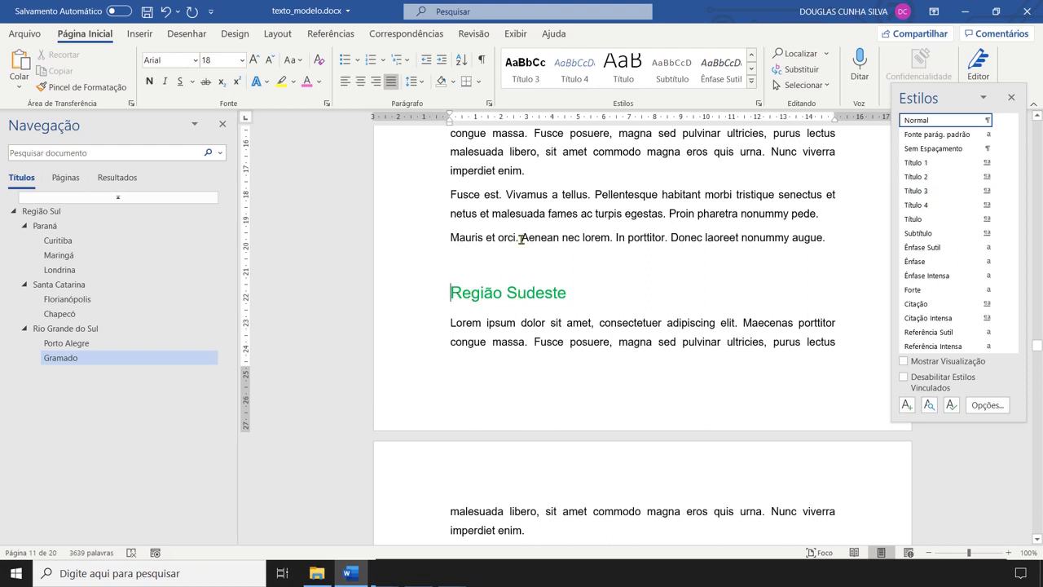
pyautogui.hotkey('ctrl', 'Return')
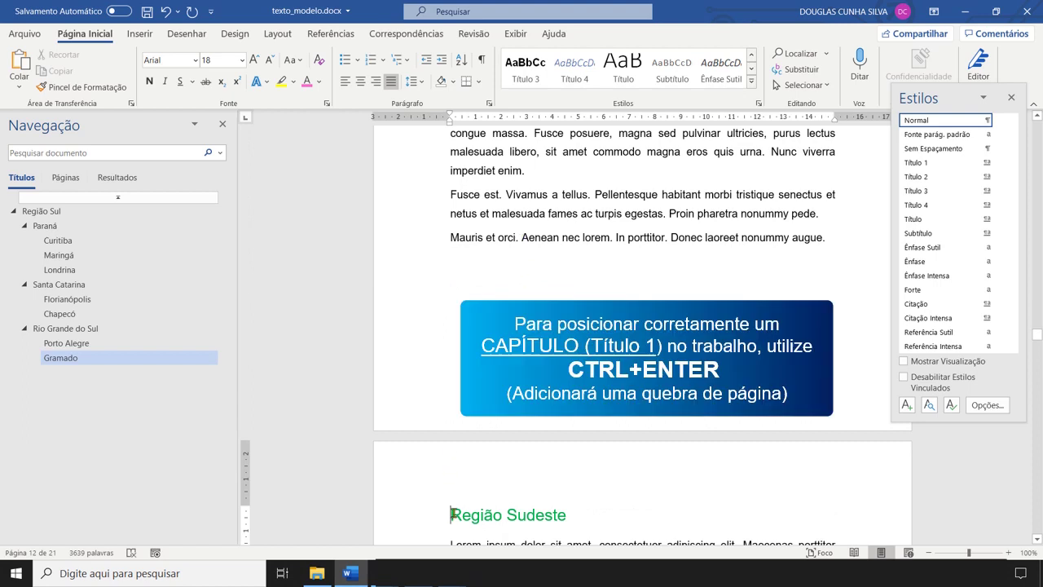
# Add filler lines after the last Gramado paragraph to test whether the page break holds Região Sudeste in place.
pyautogui.click(485, 255)
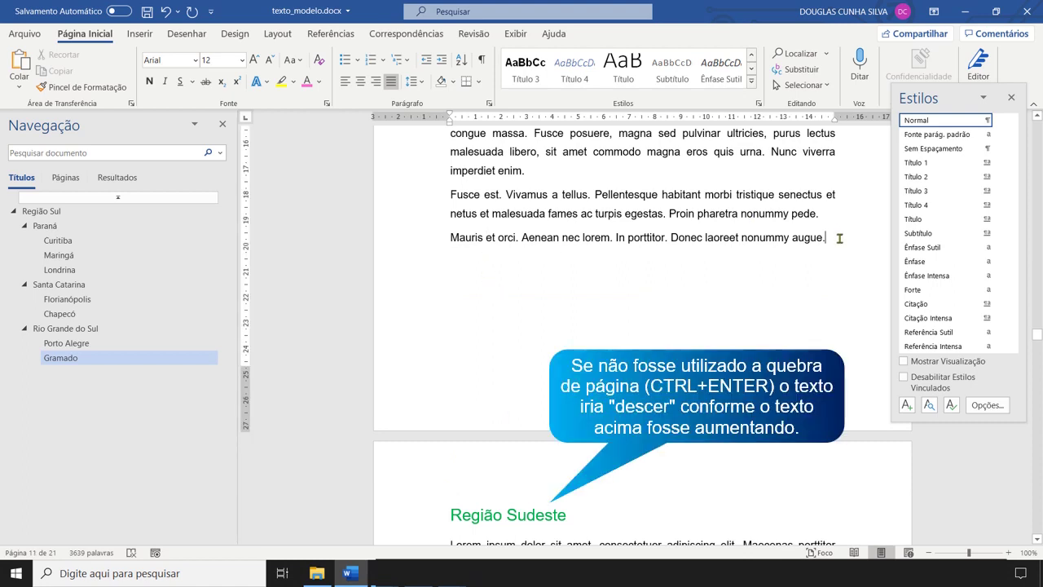
pyautogui.click(839, 239)
pyautogui.hotkey('shift', 'Return')
pyautogui.write('sdfadfasdfasdfasfdasdfsa')
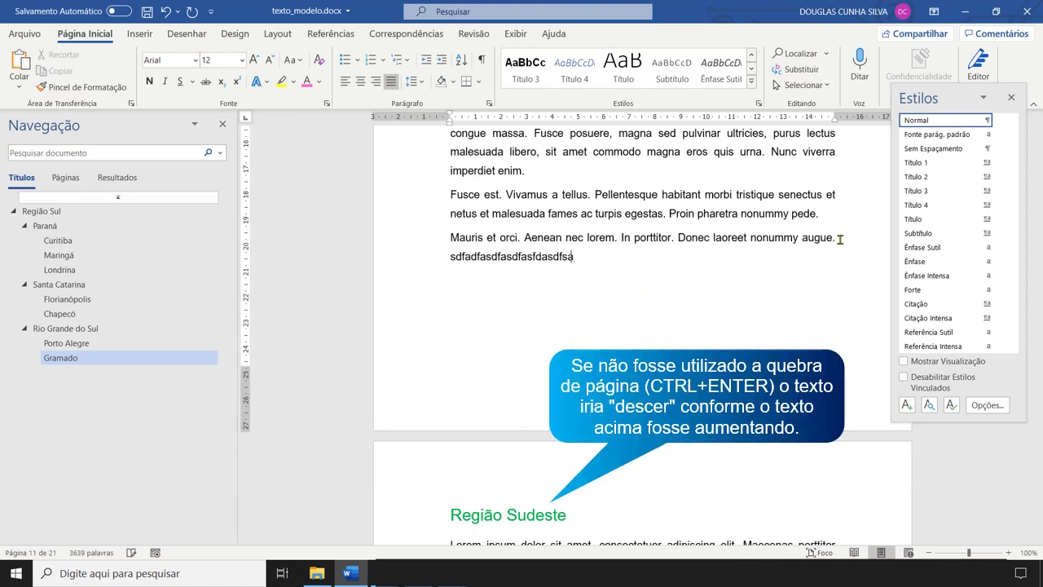
pyautogui.press('Return')
pyautogui.write('asfd sfadfssfsfsafasdfasdfs')
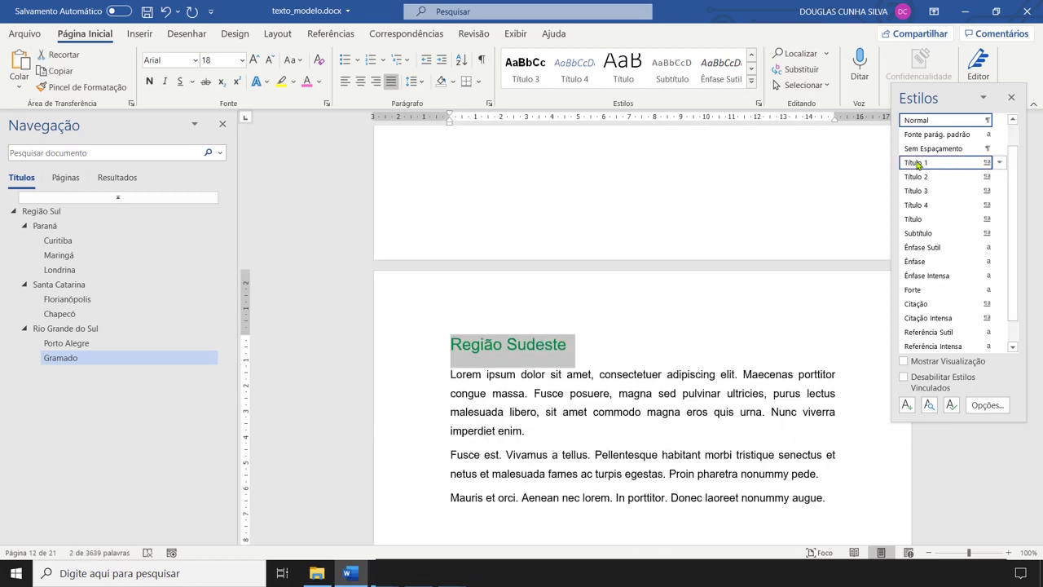
# Apply Título 1 to the Região Sudeste heading and Título 2 to the pink São Paulo heading below it.
pyautogui.click(916, 162)
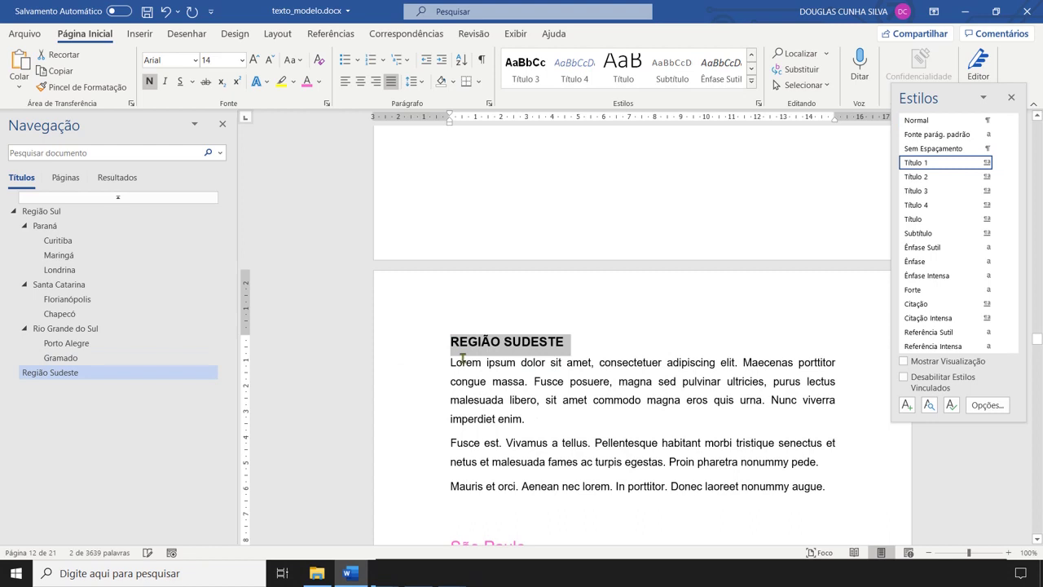
pyautogui.scroll(-3, 499, 352)
pyautogui.moveTo(538, 383); pyautogui.dragTo(366, 389)
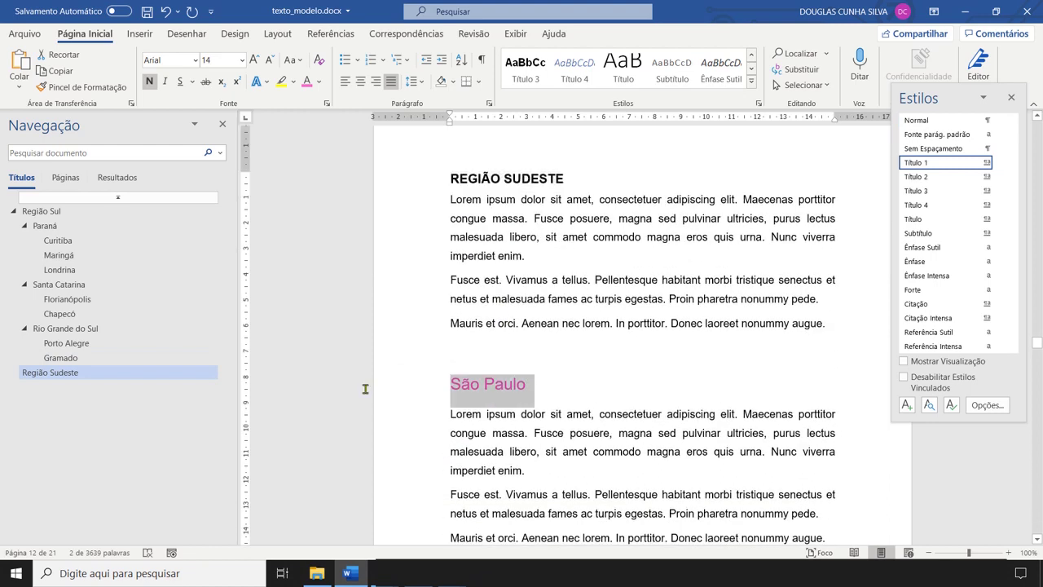
pyautogui.click(930, 176)
# Apply the Título 3 style to the purple São Paulo and Guarulhos city headings.
pyautogui.scroll(-5, 526, 310)
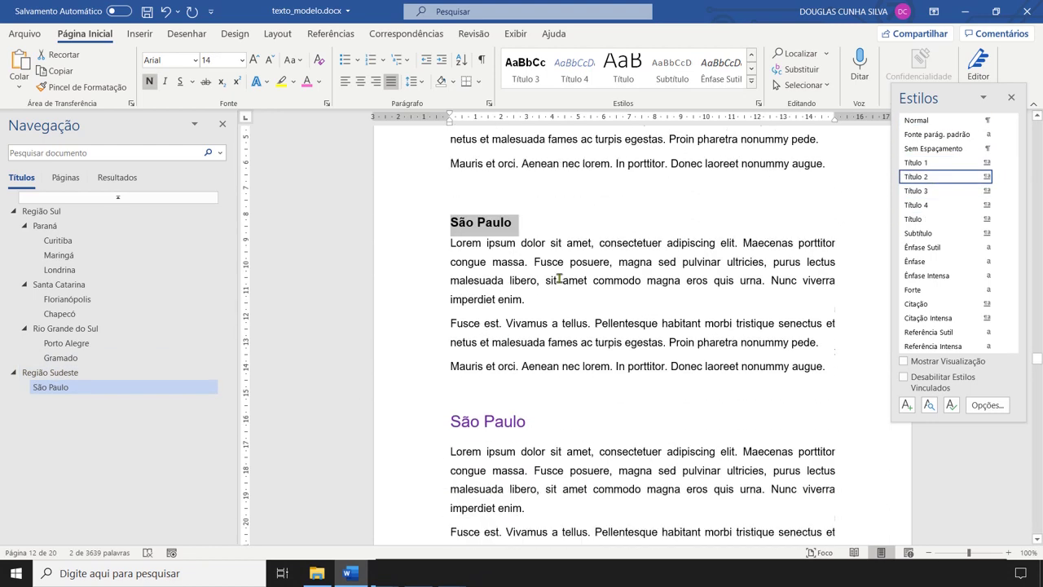
pyautogui.moveTo(526, 298); pyautogui.dragTo(405, 291)
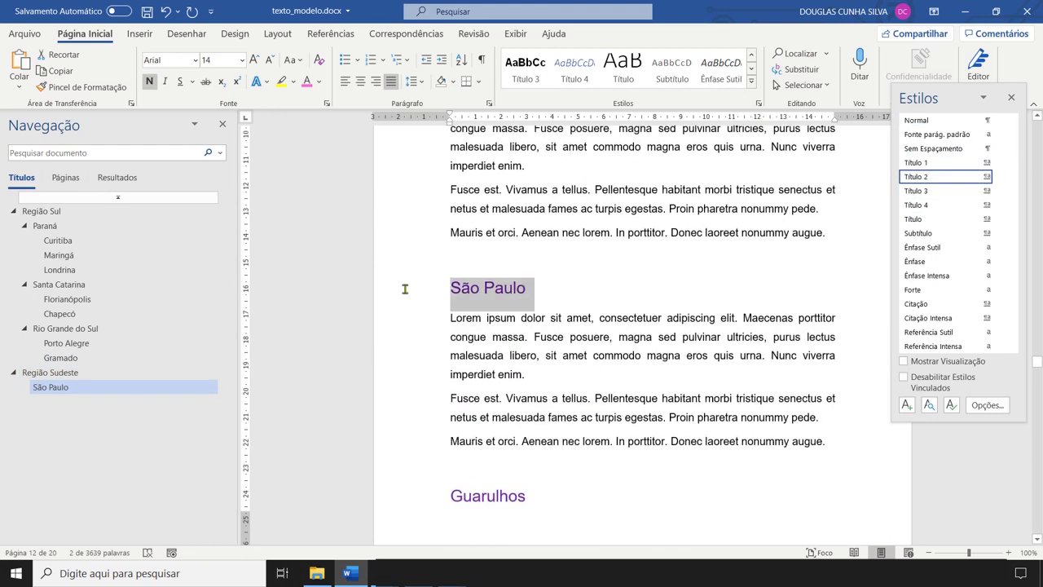
pyautogui.click(916, 189)
pyautogui.scroll(-2, 515, 289)
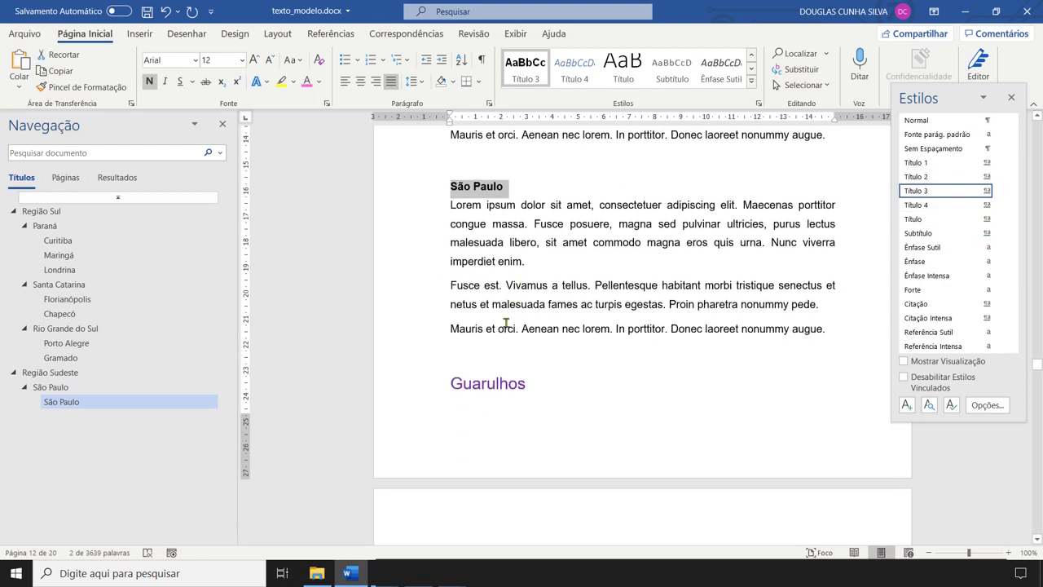
pyautogui.moveTo(534, 383); pyautogui.dragTo(440, 381)
pyautogui.click(916, 191)
# Apply the Título 3 style to the Arujá and Suzano headings in the São Paulo section.
pyautogui.scroll(-10, 571, 314)
pyautogui.moveTo(504, 310); pyautogui.dragTo(440, 307)
pyautogui.click(916, 190)
pyautogui.scroll(-9, 517, 335)
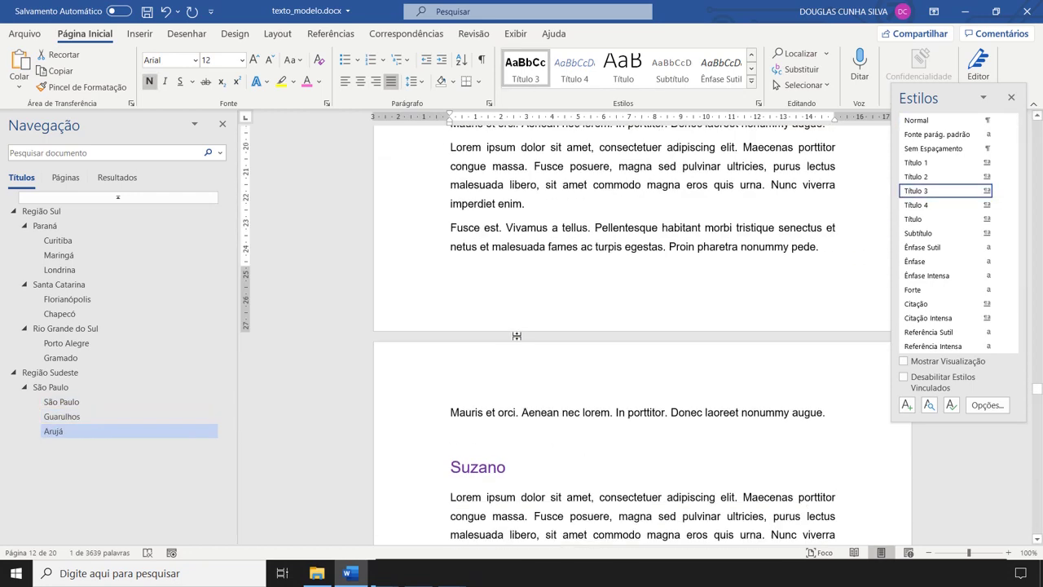
pyautogui.moveTo(514, 336); pyautogui.dragTo(440, 333)
pyautogui.click(916, 191)
# Apply Título 2 to the Rio de Janeiro, Minas Gerais and Espírito Santo state headings and Título 3 to their city headings through Vitória.
pyautogui.scroll(-10, 563, 307)
pyautogui.moveTo(561, 305); pyautogui.dragTo(410, 307)
pyautogui.click(916, 177)
pyautogui.scroll(-5, 501, 310)
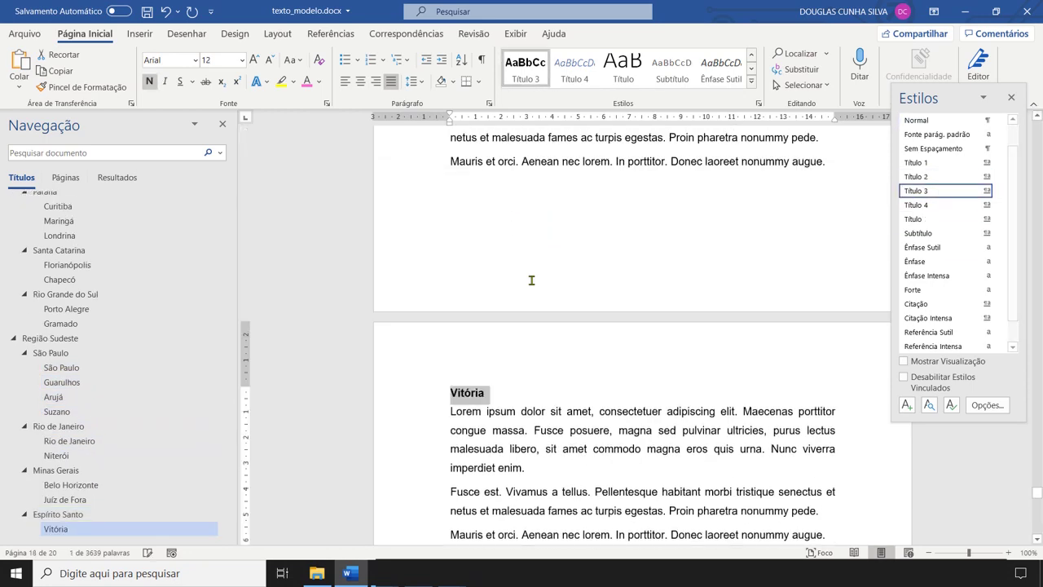
# Go to the end of the document and review the full heading hierarchy in the navigation outline.
pyautogui.scroll(-20, 532, 339)
pyautogui.scroll(-1, 531, 339)
pyautogui.click(534, 341)
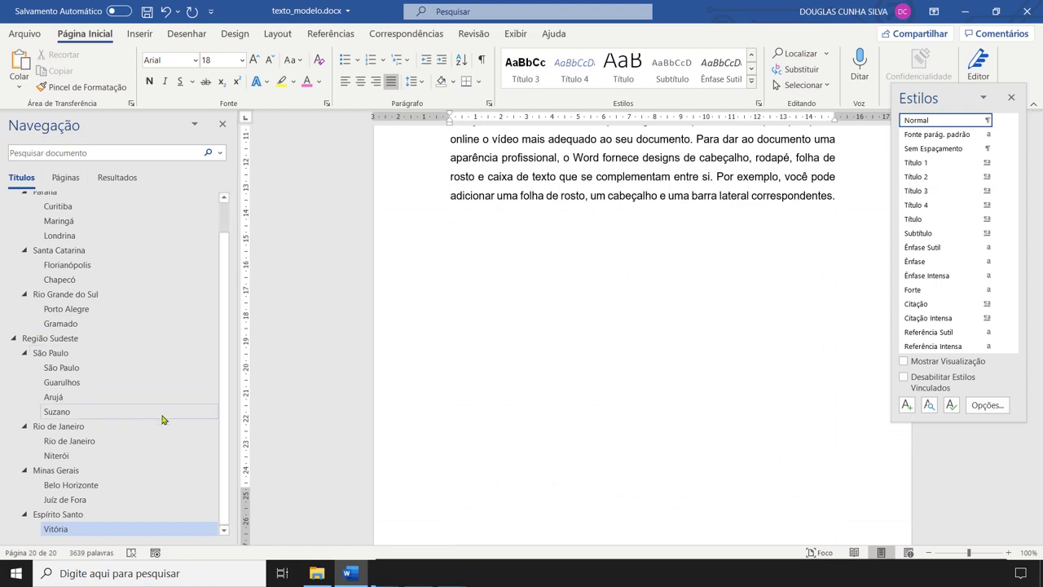
pyautogui.scroll(1, 224, 413)
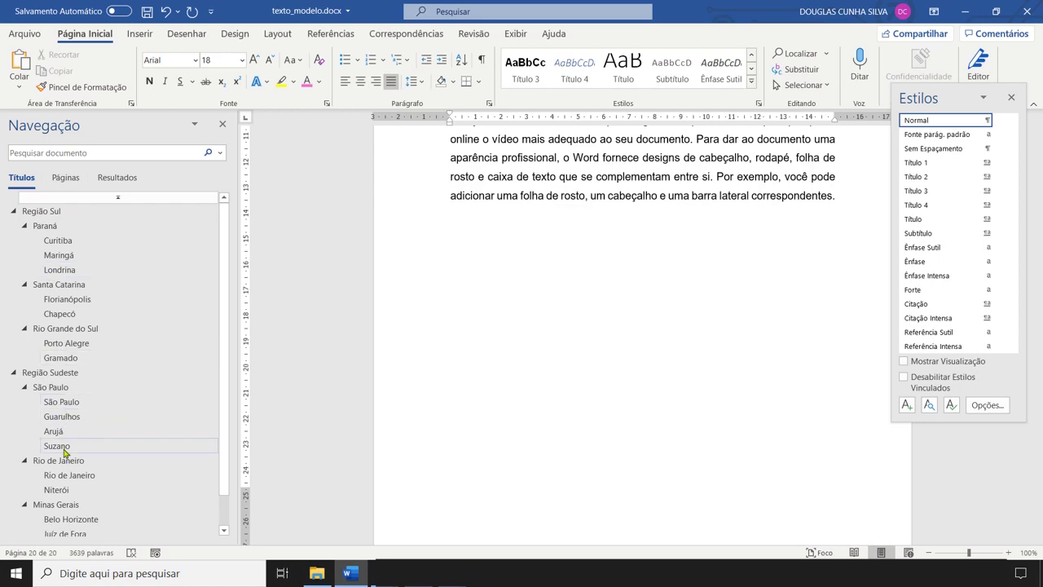
pyautogui.scroll(-1, 226, 399)
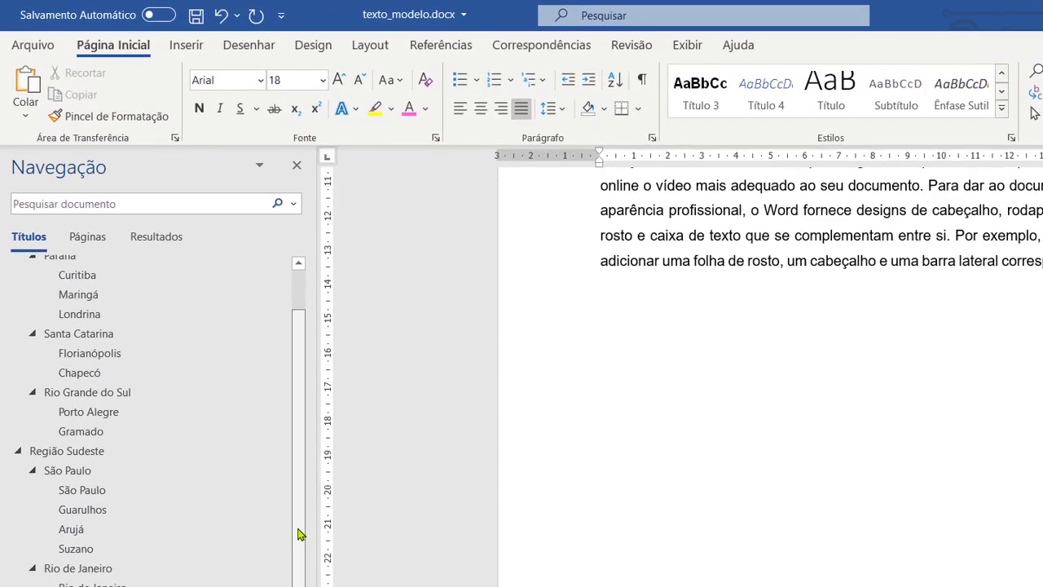
pyautogui.scroll(1, 76, 330)
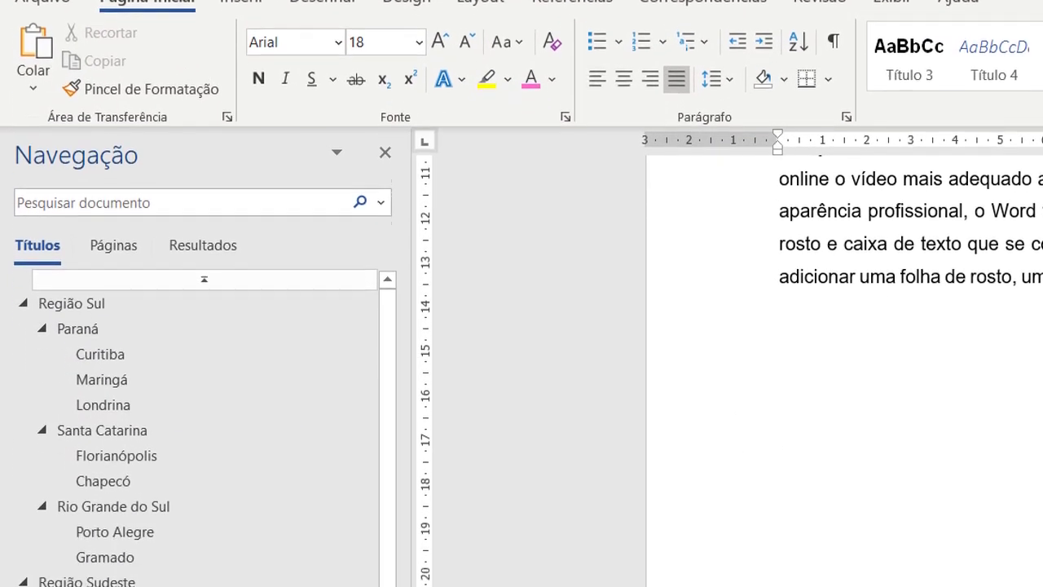
# Collapse Região Sudeste in the navigation outline, along with Paraná, Santa Catarina and Rio Grande do Sul under Região Sul.
pyautogui.click(23, 303)
pyautogui.click(23, 163)
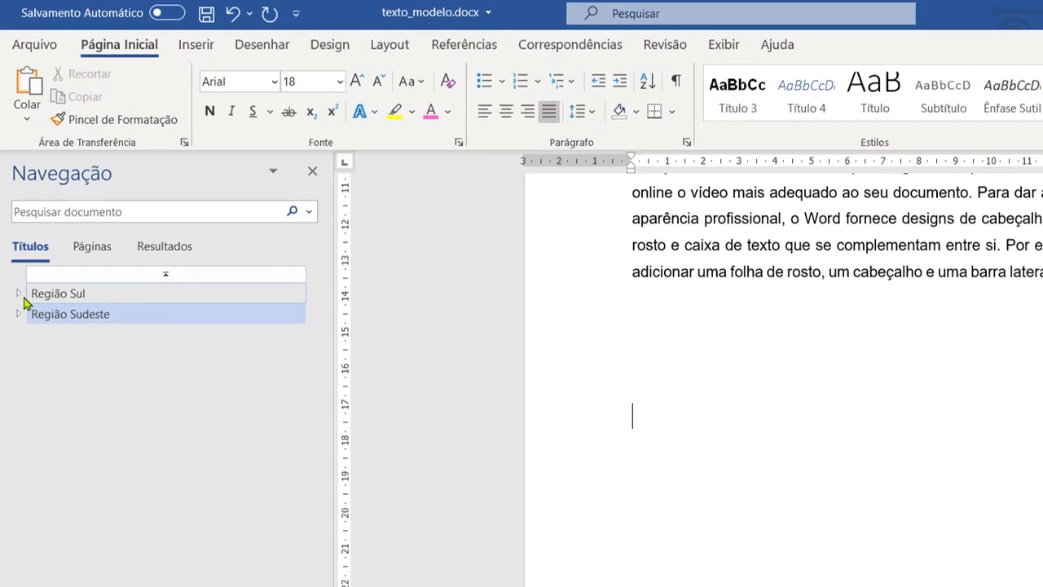
pyautogui.click(23, 303)
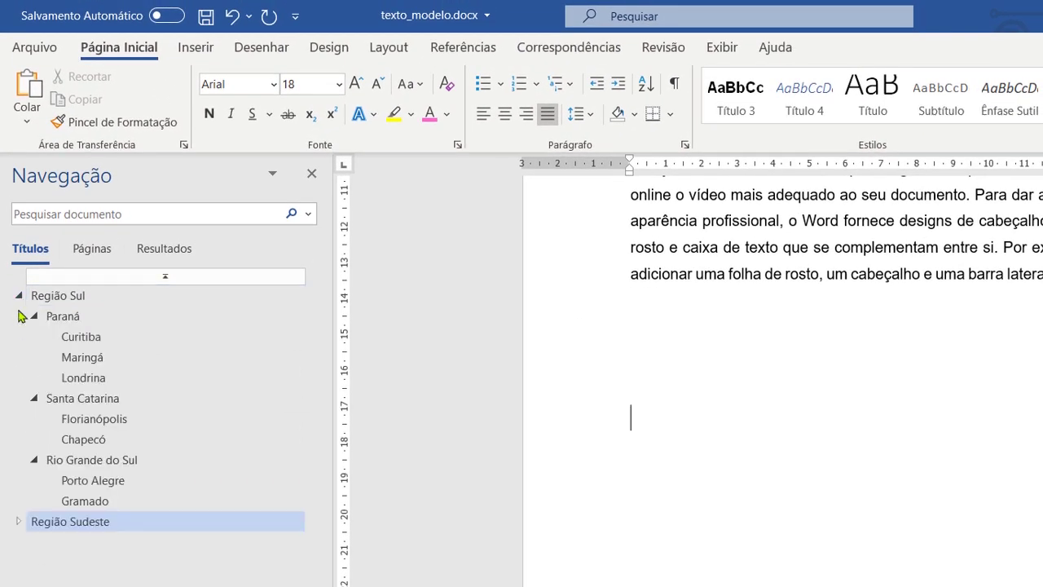
pyautogui.click(34, 316)
pyautogui.click(34, 337)
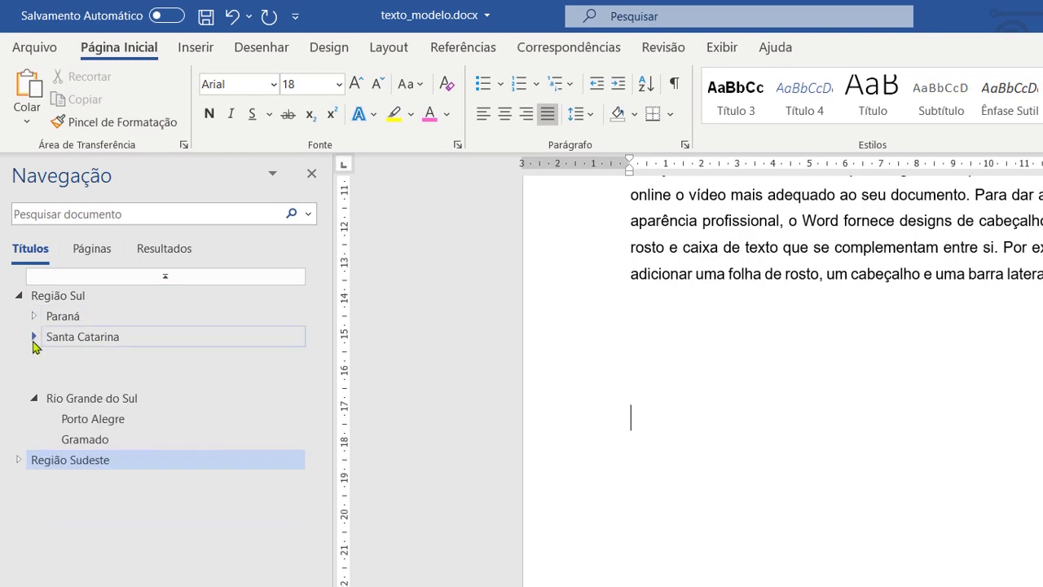
pyautogui.click(34, 358)
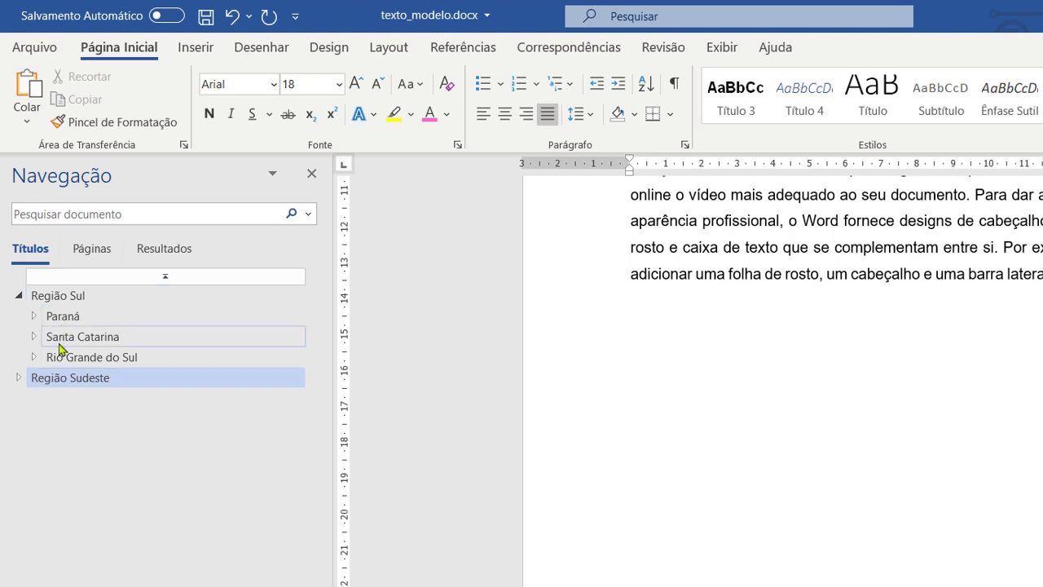
# Expand Paraná, Santa Catarina, Rio Grande do Sul and Região Sudeste again in the navigation outline.
pyautogui.click(35, 318)
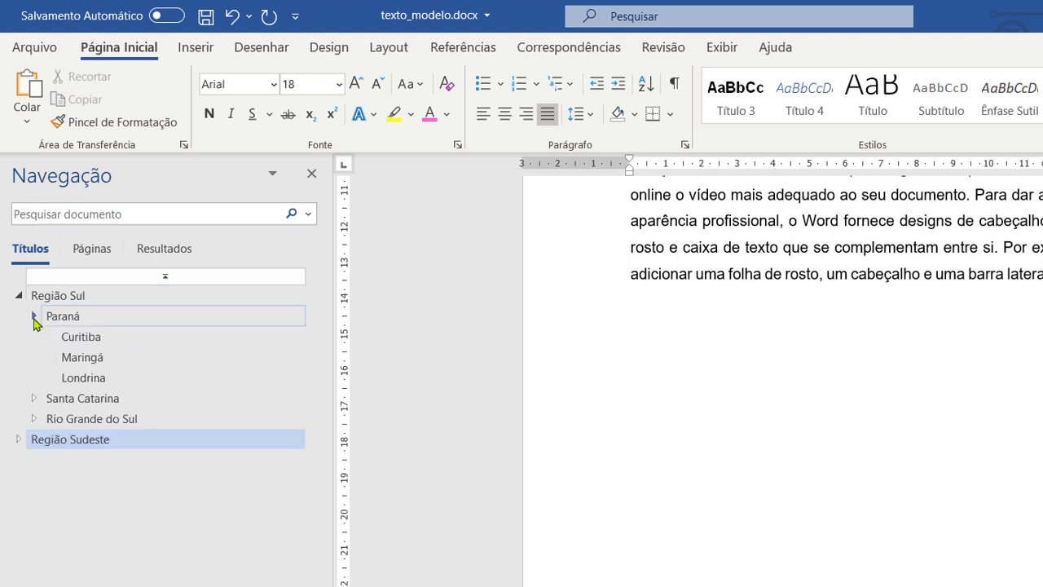
pyautogui.click(33, 399)
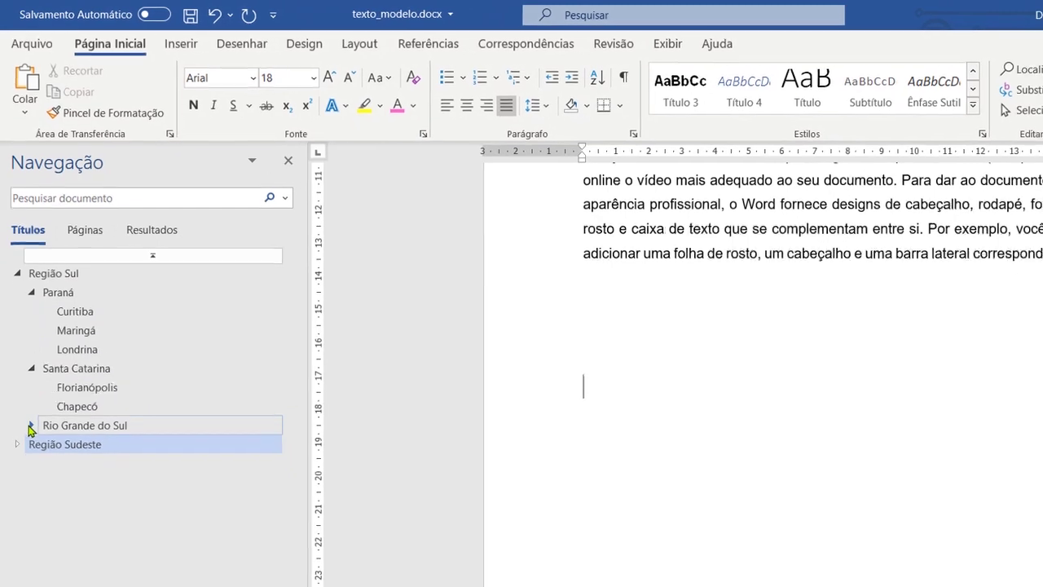
pyautogui.click(31, 426)
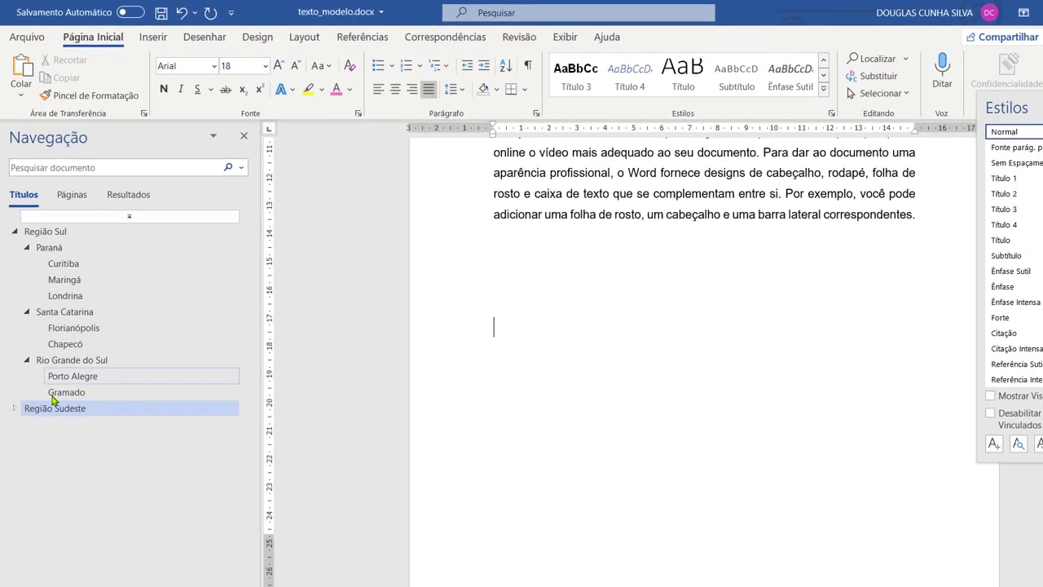
pyautogui.click(17, 444)
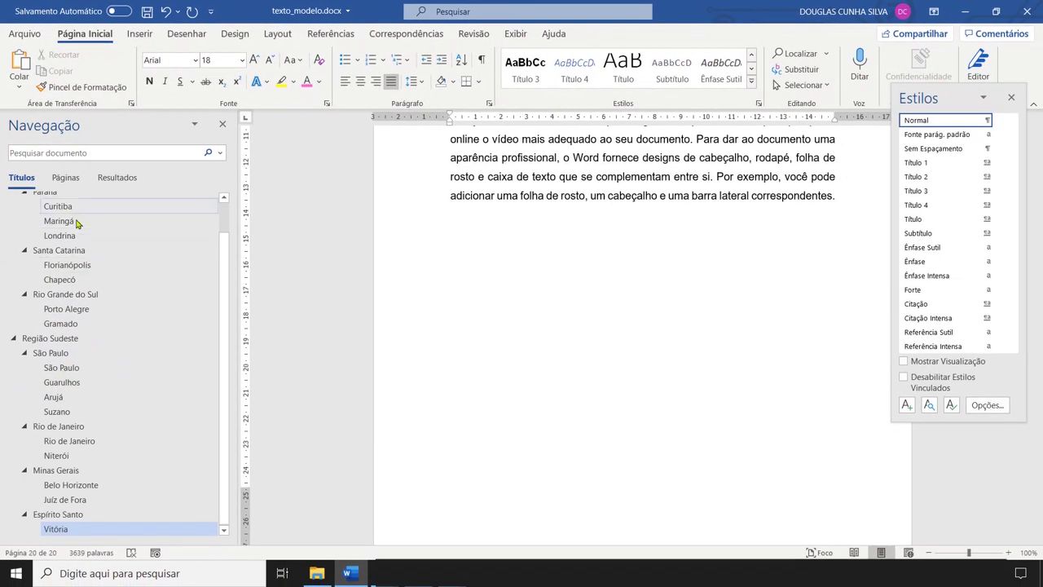
pyautogui.scroll(2, 205, 474)
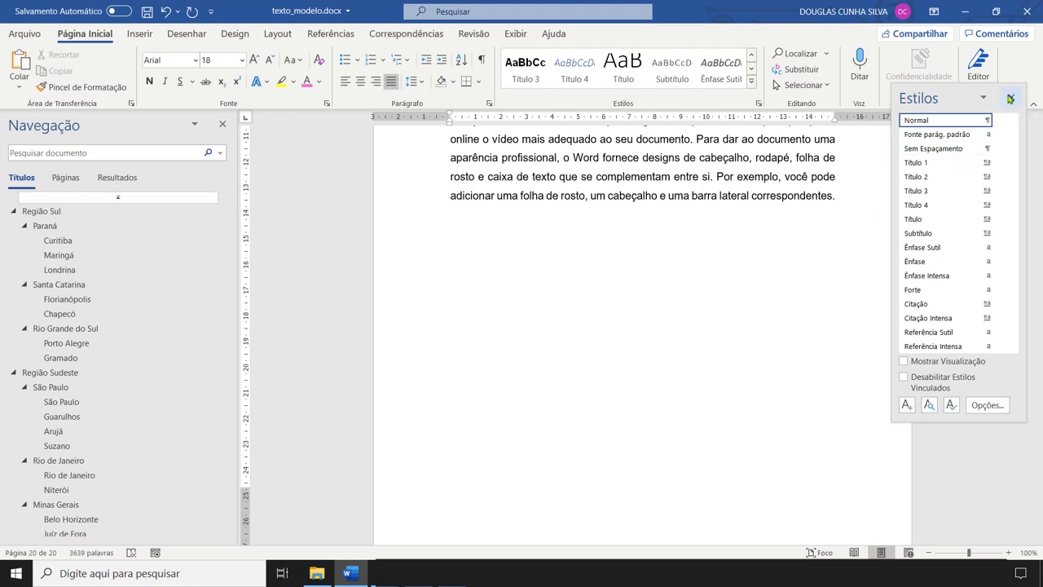
# Close the complete list of styles and return to the REGIÃO SUL heading.
pyautogui.click(471, 237)
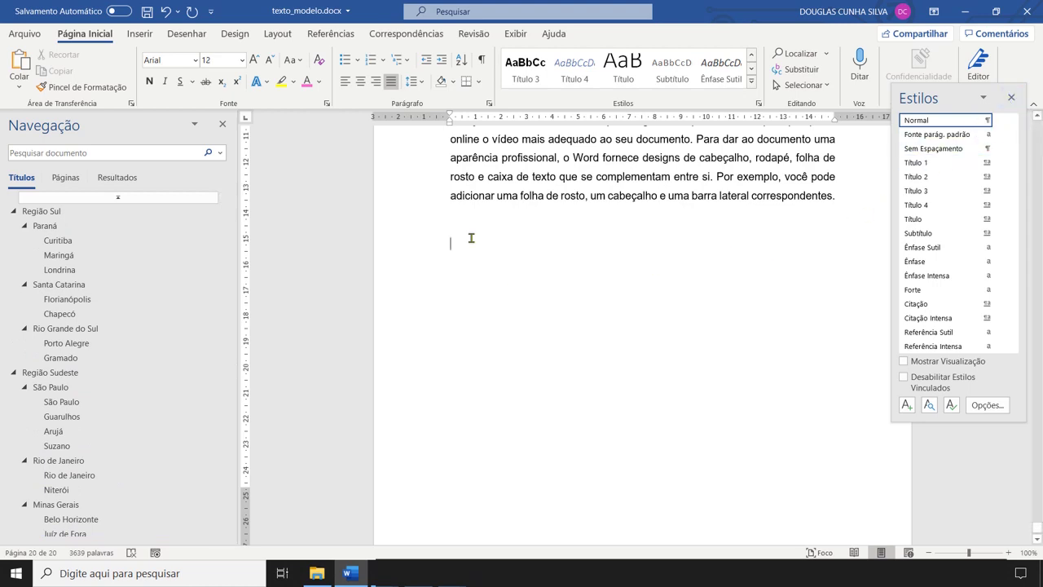
pyautogui.click(1011, 97)
pyautogui.moveTo(1039, 534); pyautogui.dragTo(1006, 389)
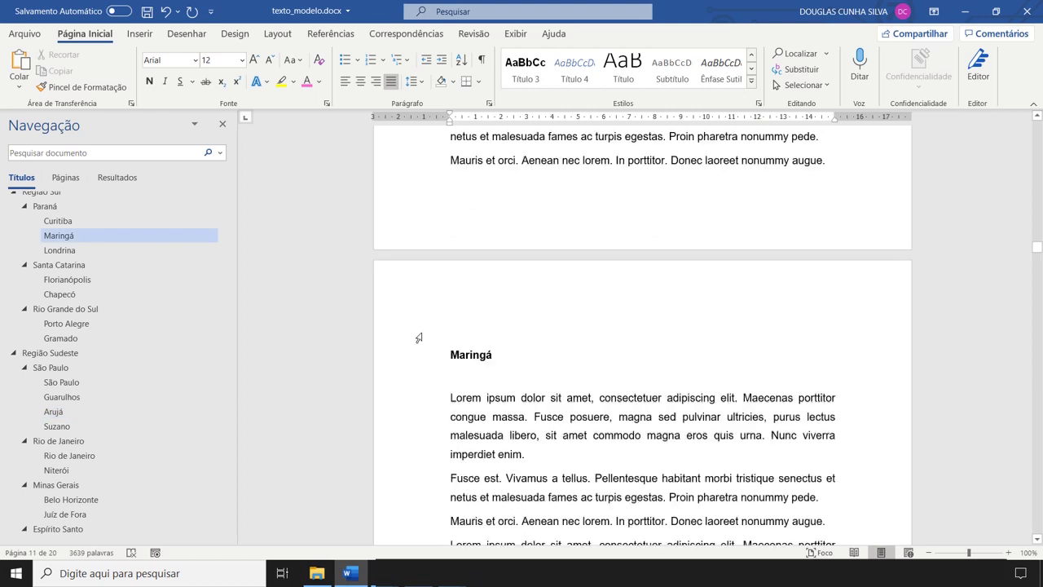
pyautogui.scroll(5, 415, 341)
pyautogui.scroll(16, 411, 345)
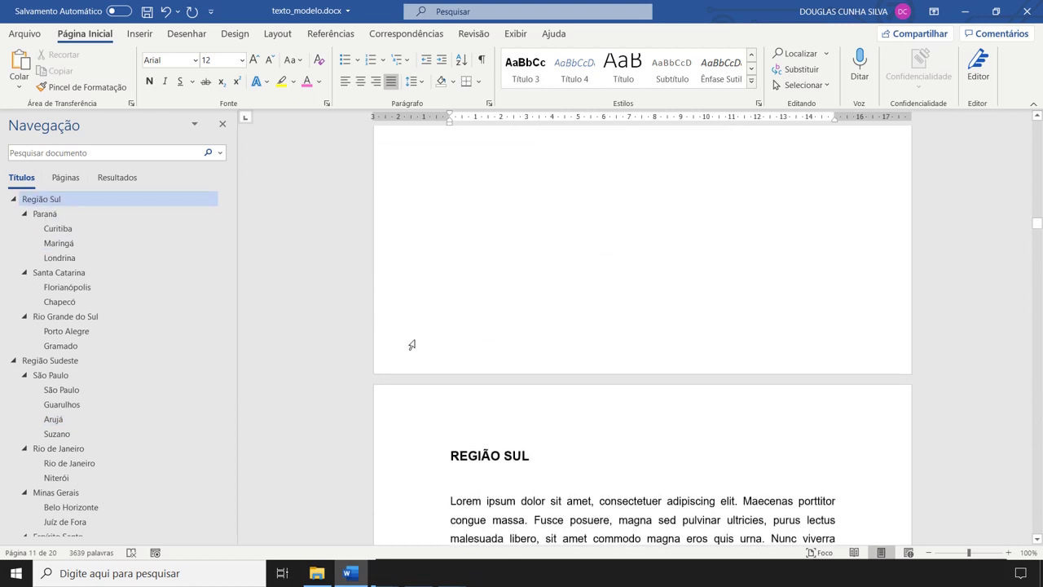
pyautogui.scroll(-16, 412, 346)
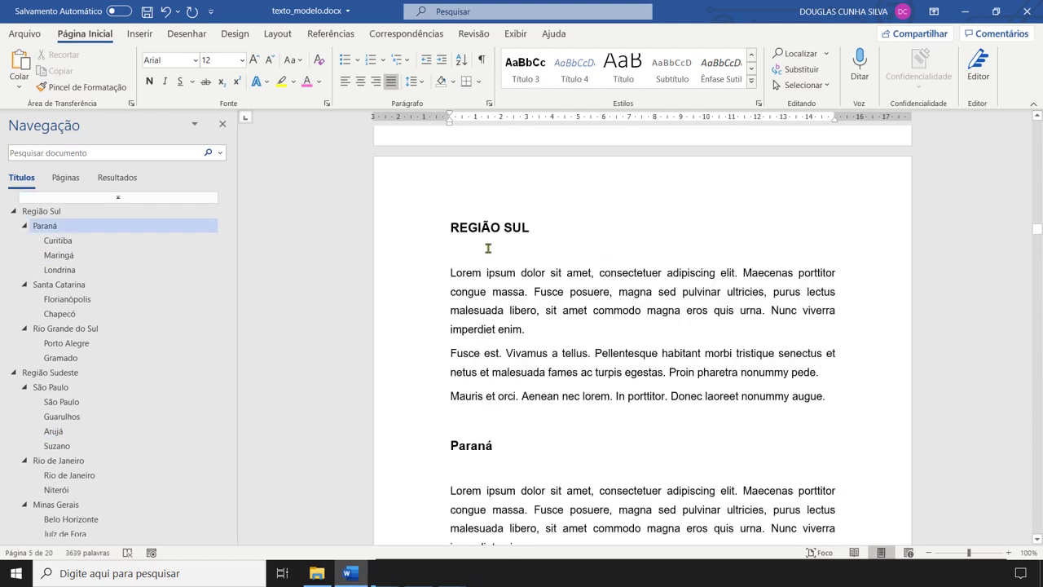
# Examine the REGIÃO SUL, Paraná and Curitiba headings and the available styles in the gallery.
pyautogui.moveTo(447, 229)
pyautogui.moveTo(444, 452)
pyautogui.scroll(-6, 530, 430)
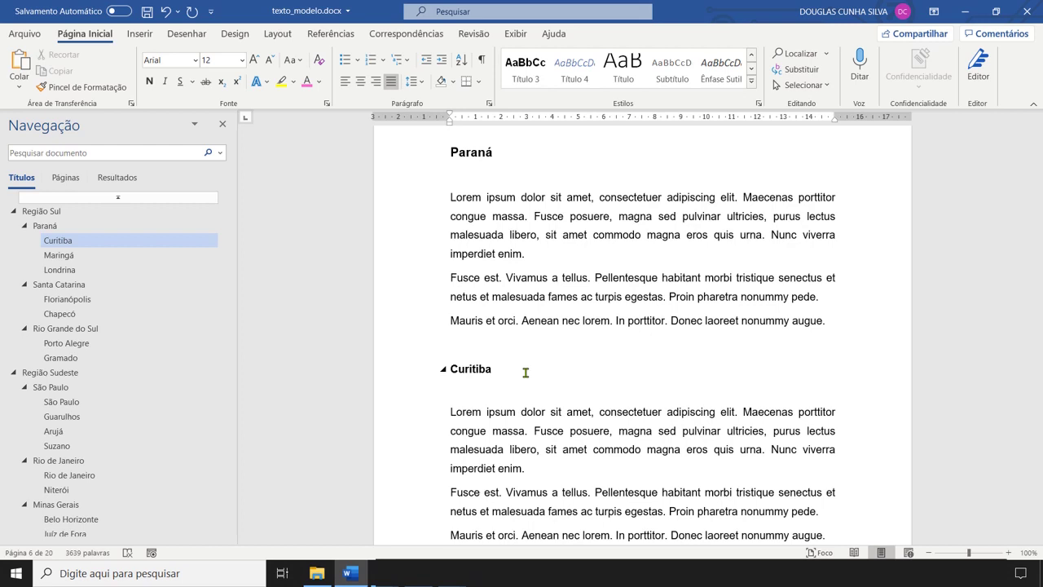
pyautogui.scroll(7, 534, 316)
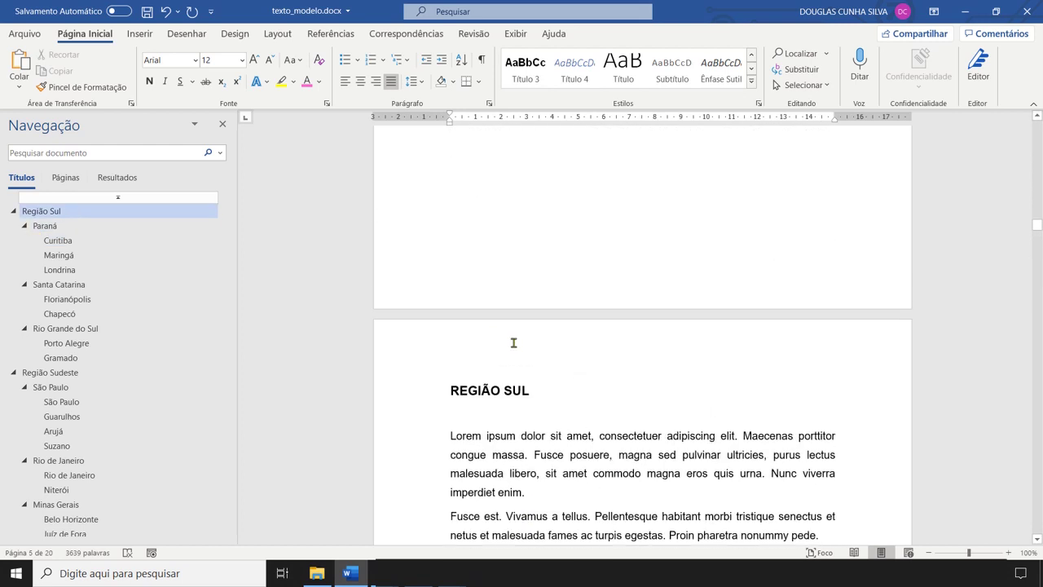
pyautogui.click(751, 82)
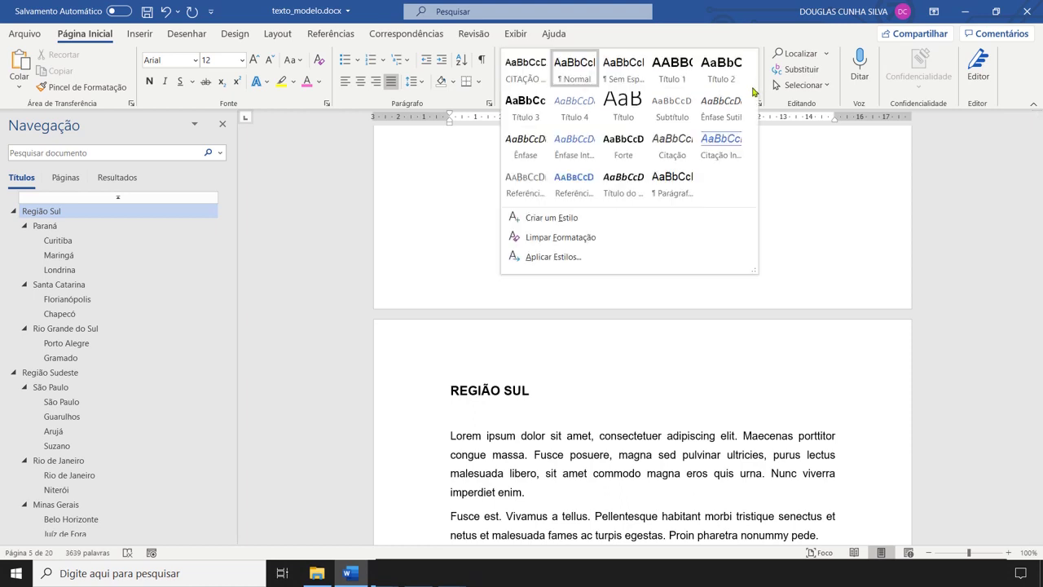
pyautogui.click(433, 384)
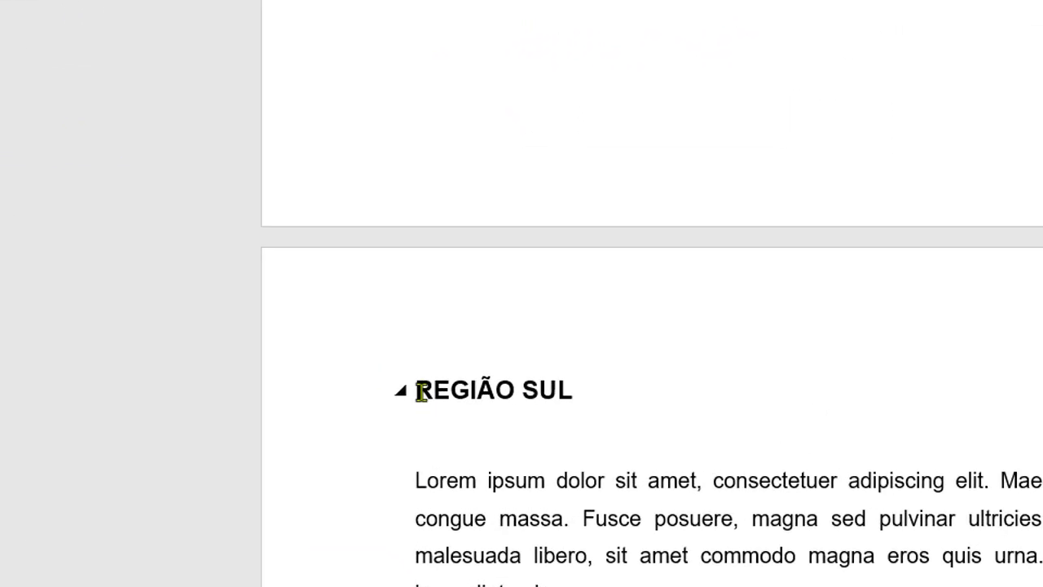
# Apply the multilevel list 1 Título 1, 1.1 Título 2, 1.1.1 Título 3 from the REGIÃO SUL heading.
pyautogui.click(421, 392)
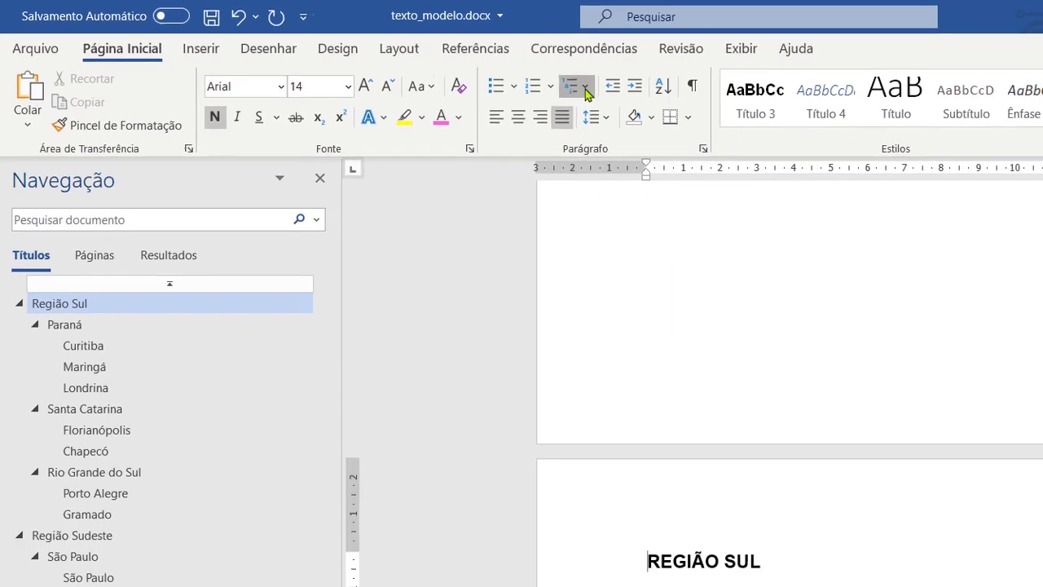
pyautogui.click(669, 102)
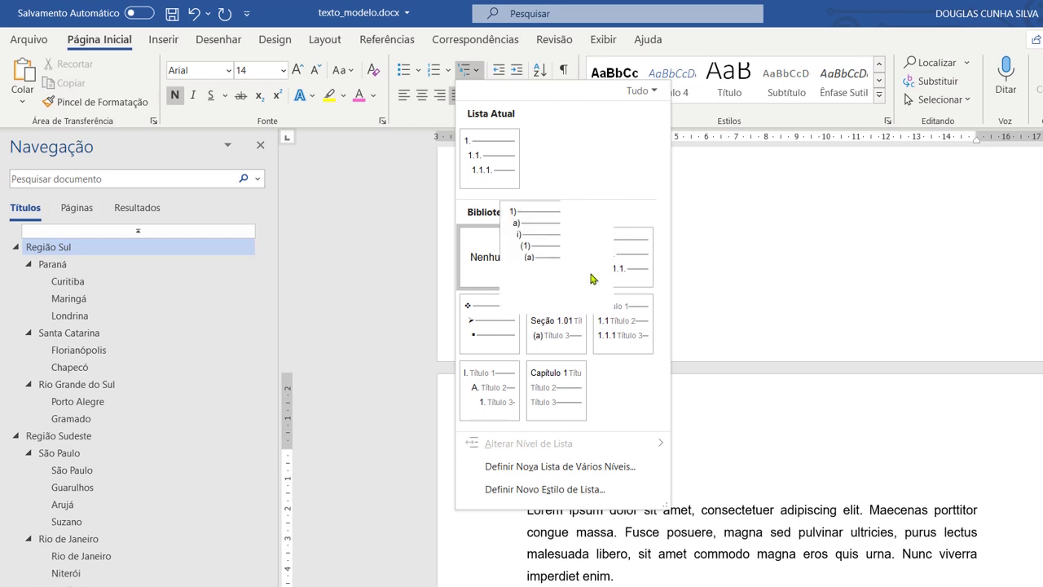
pyautogui.moveTo(625, 342)
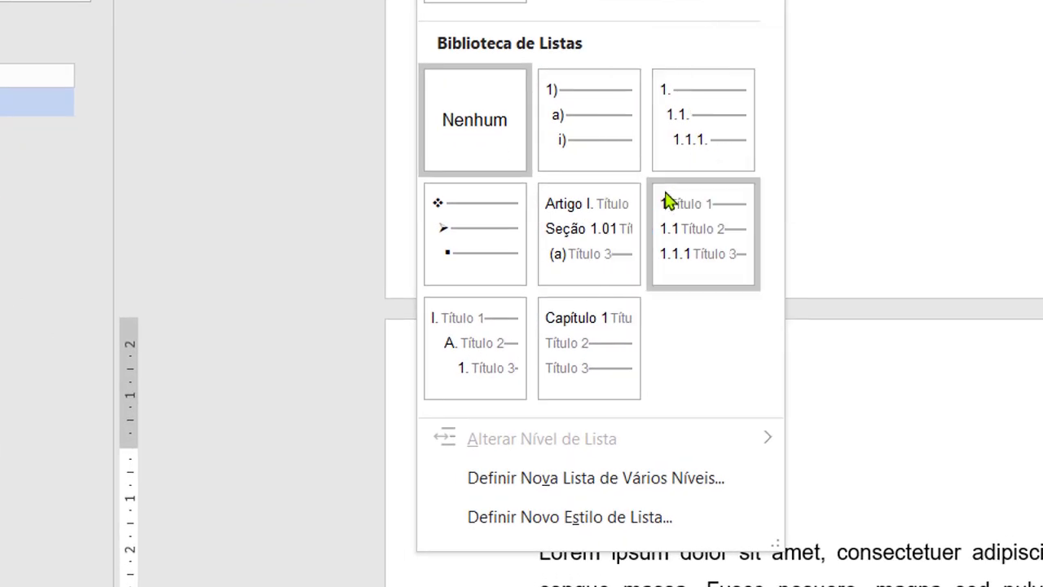
pyautogui.moveTo(679, 233)
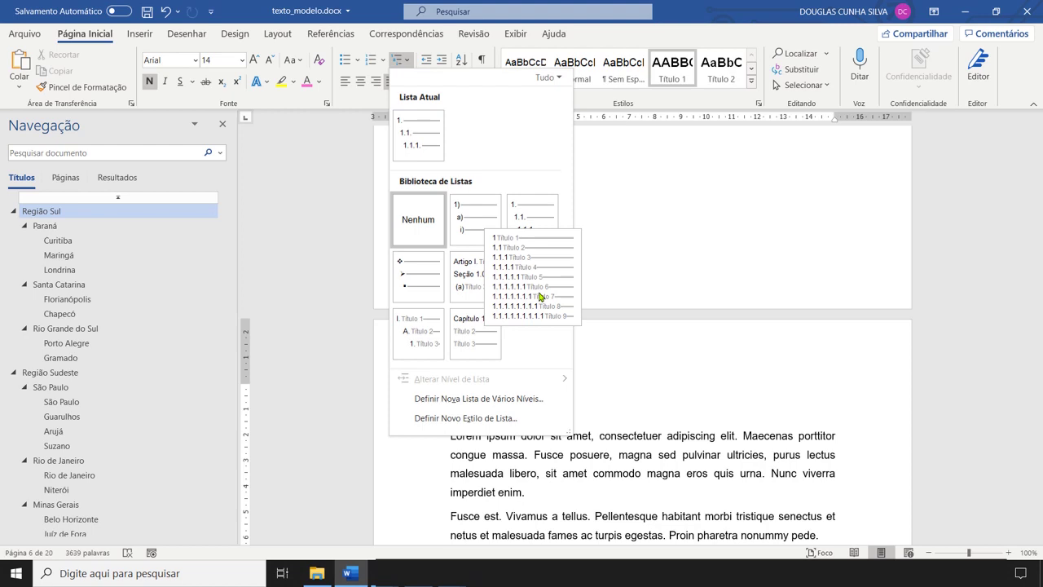
pyautogui.click(540, 297)
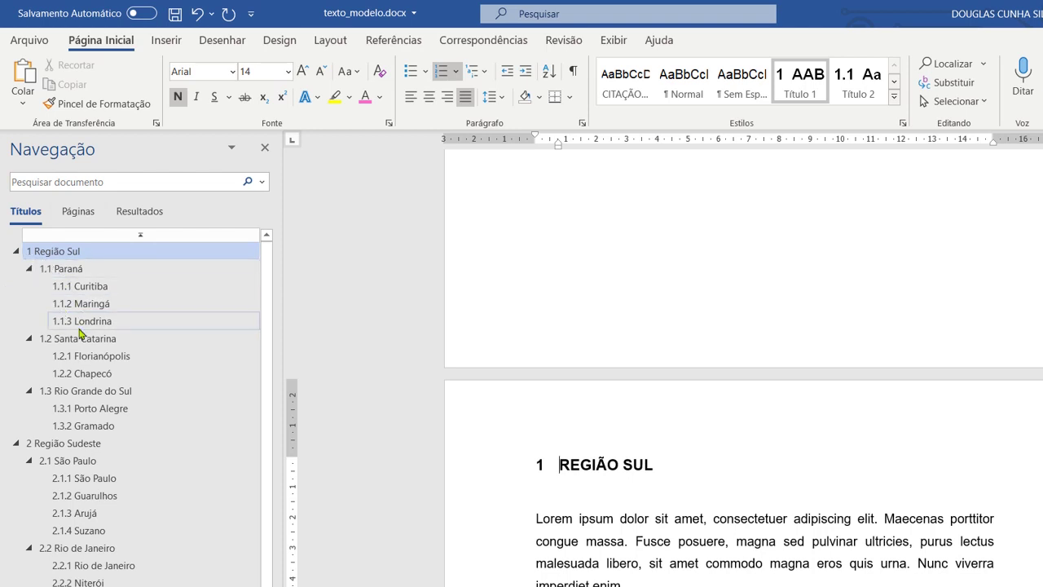
# Examine the numbering in the full list of heading styles and in the headings from REGIÃO SUL to Santa Catarina.
pyautogui.click(894, 96)
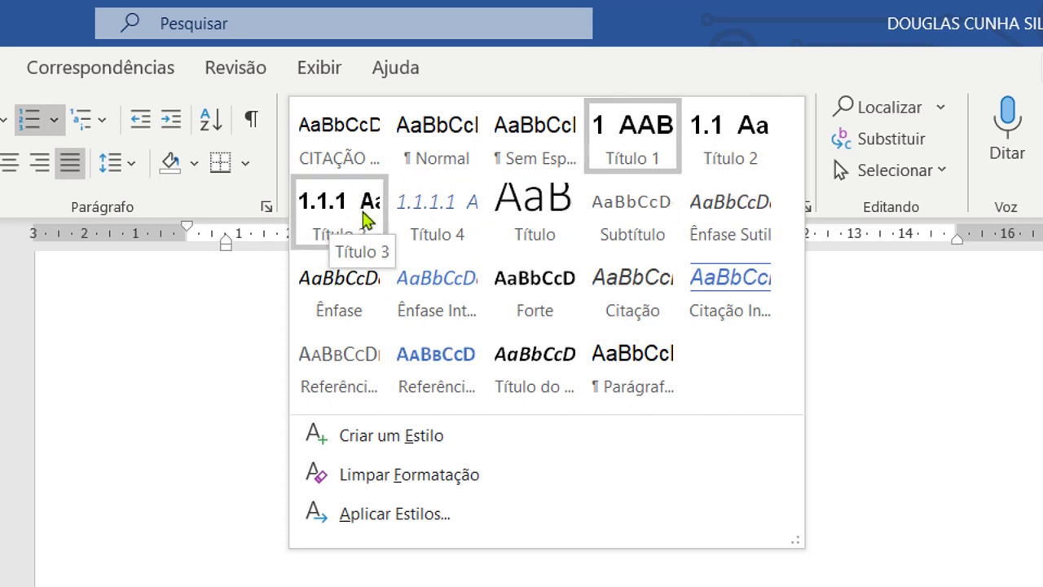
pyautogui.click(412, 573)
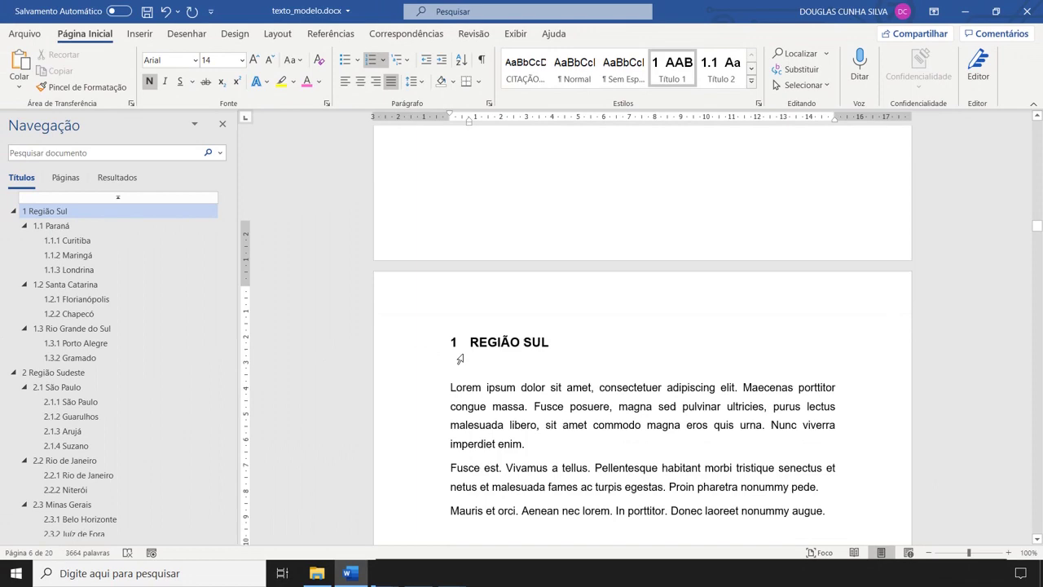
pyautogui.scroll(-5, 444, 336)
pyautogui.scroll(-15, 444, 335)
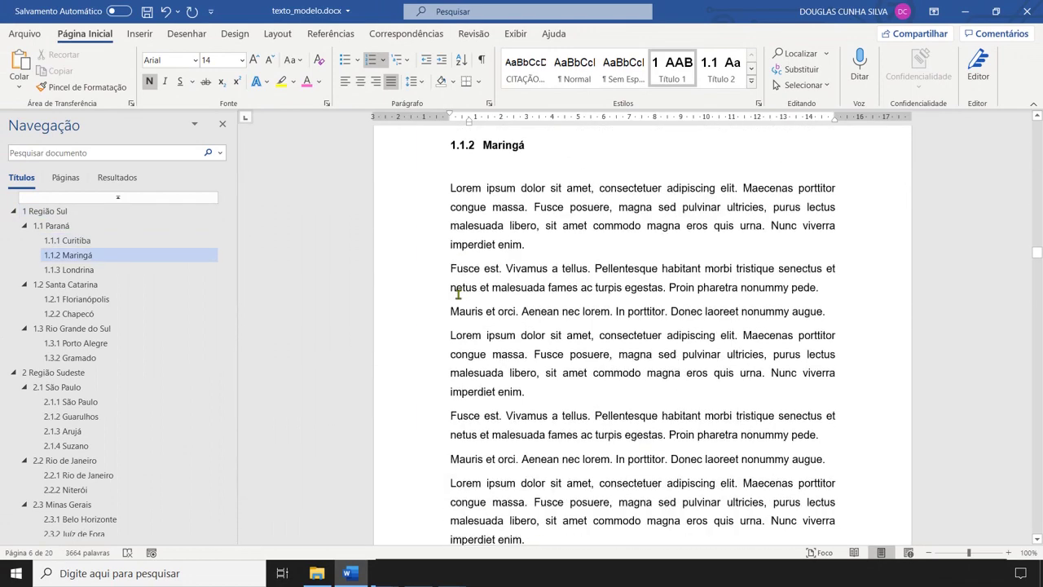
pyautogui.scroll(-3, 456, 309)
pyautogui.scroll(-7, 453, 304)
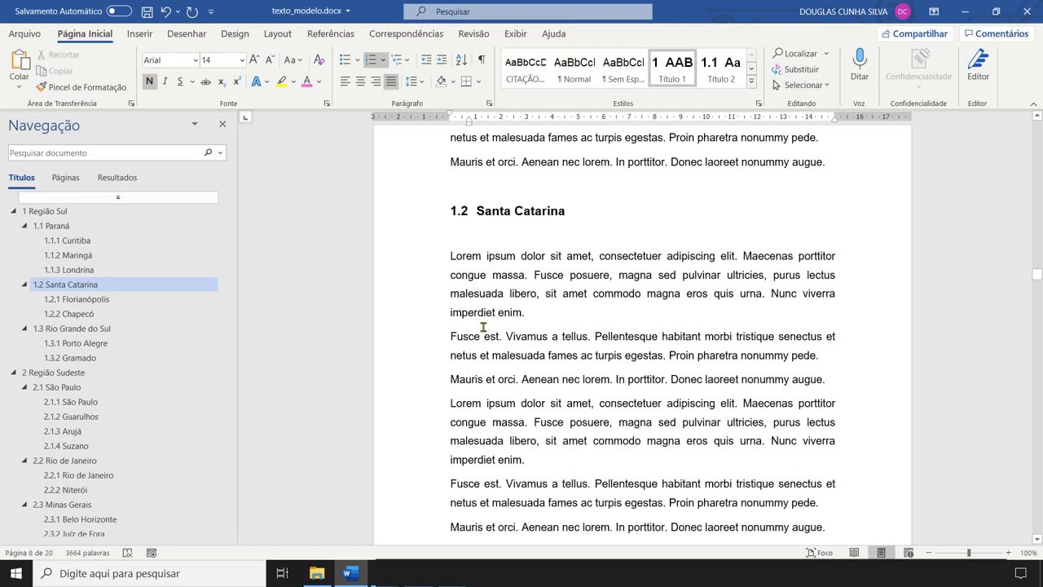
pyautogui.scroll(20, 483, 334)
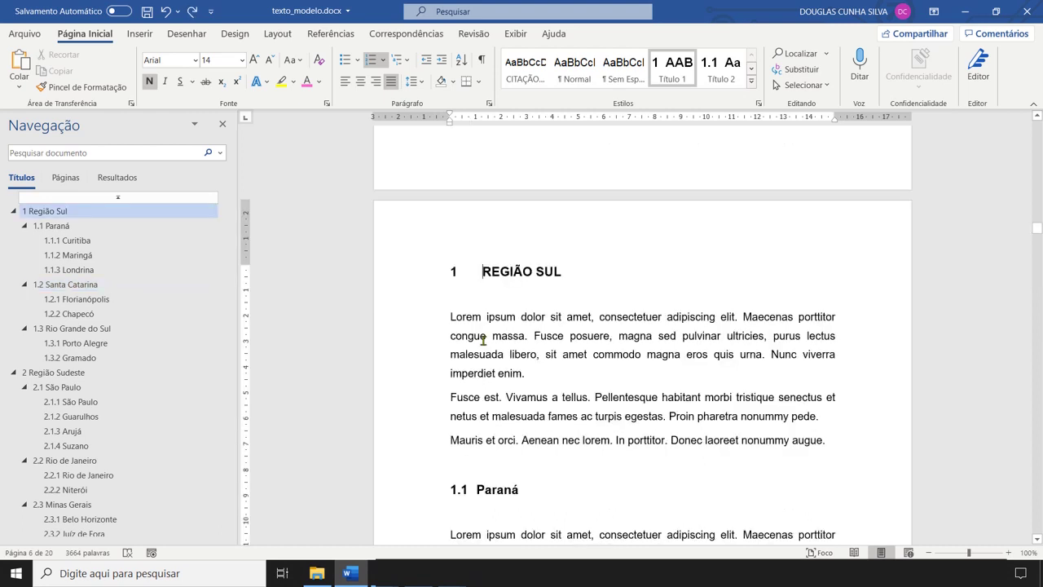
# Adjust the level 1 list numbering from the REGIÃO SUL heading: number format with a trailing period (1.), followed by Espaço.
pyautogui.click(457, 298)
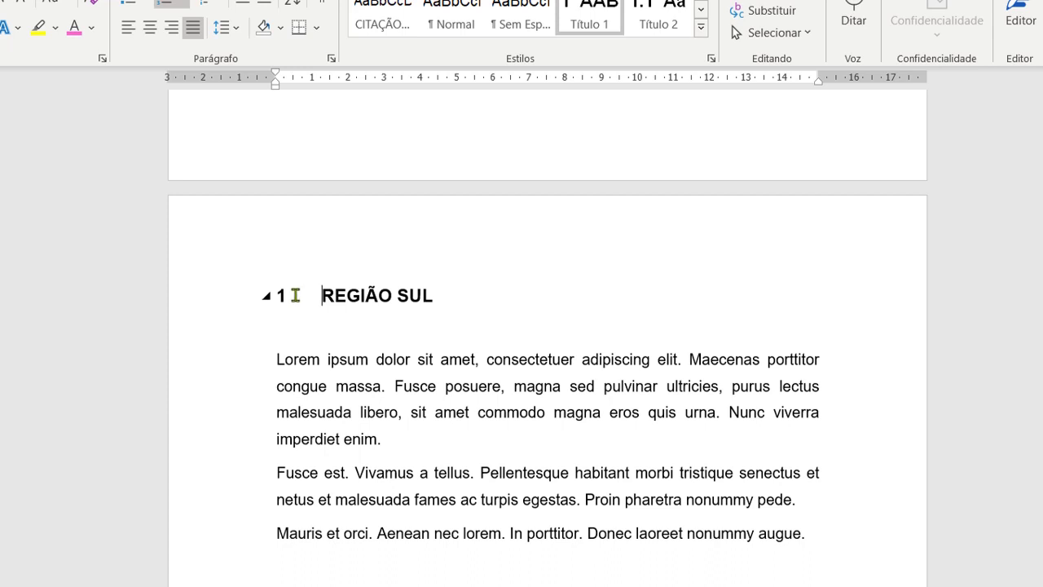
pyautogui.click(278, 299)
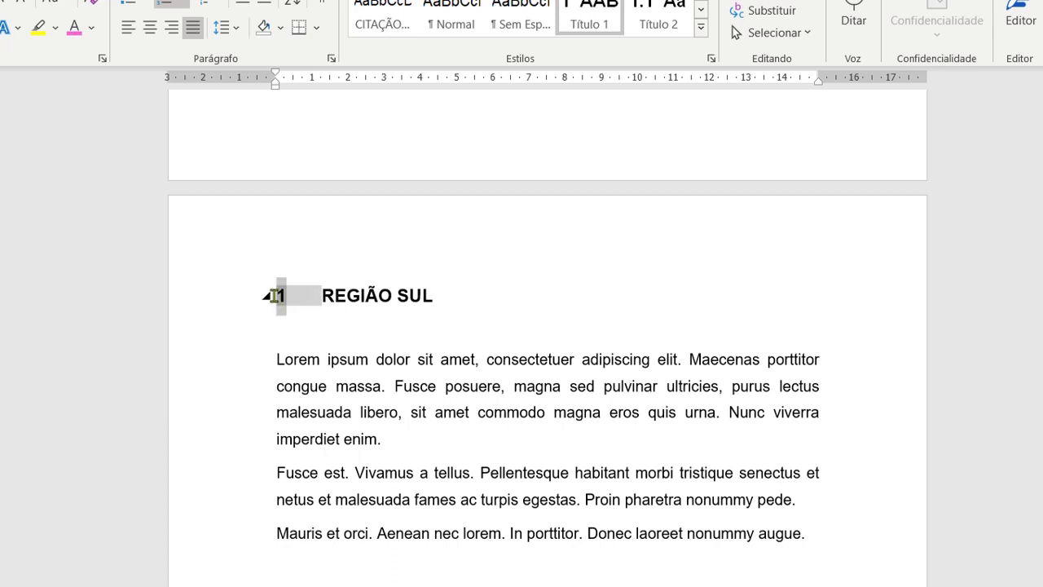
pyautogui.rightClick(445, 246)
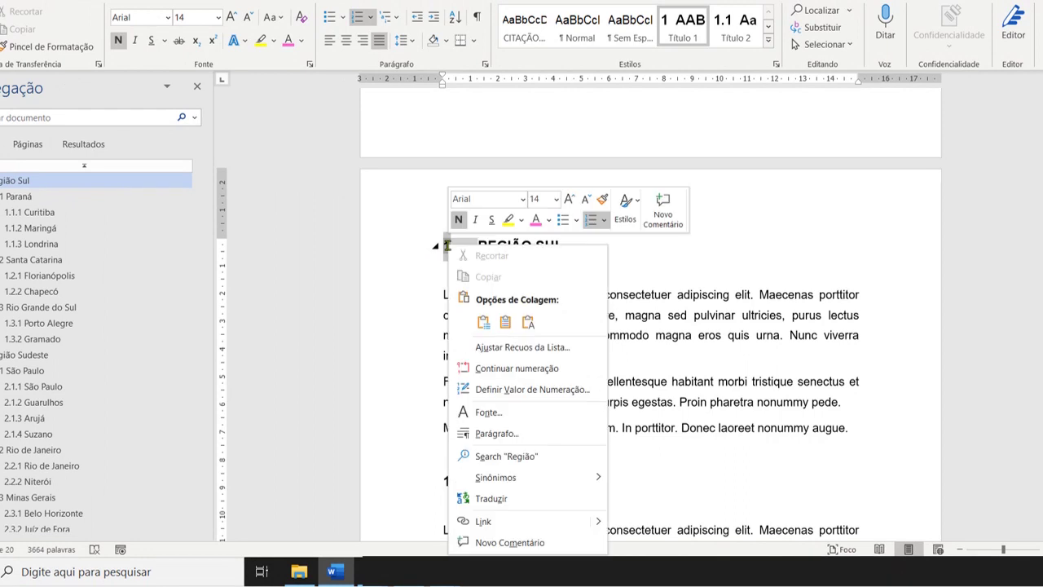
pyautogui.click(538, 349)
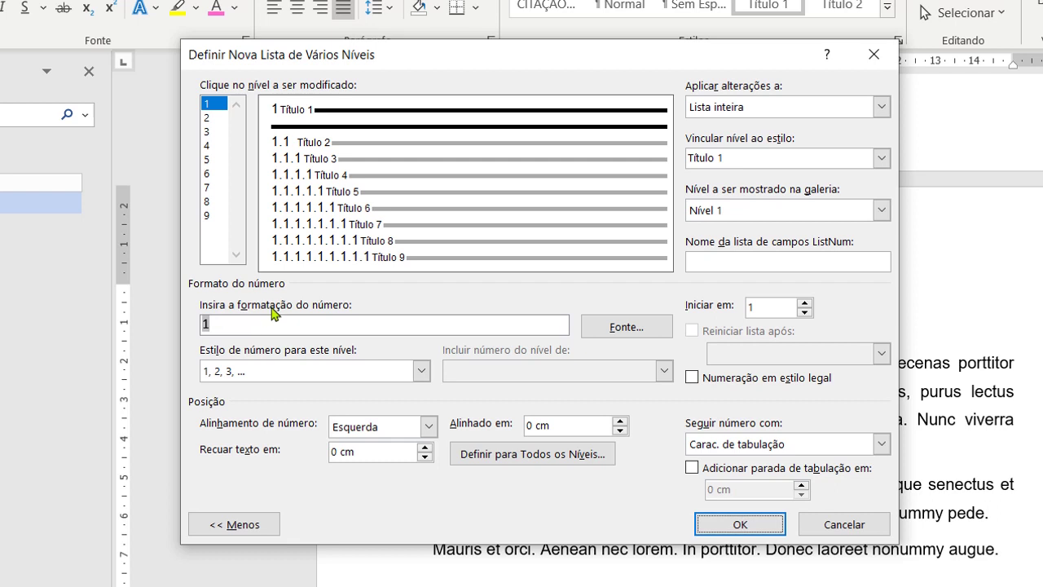
pyautogui.click(225, 326)
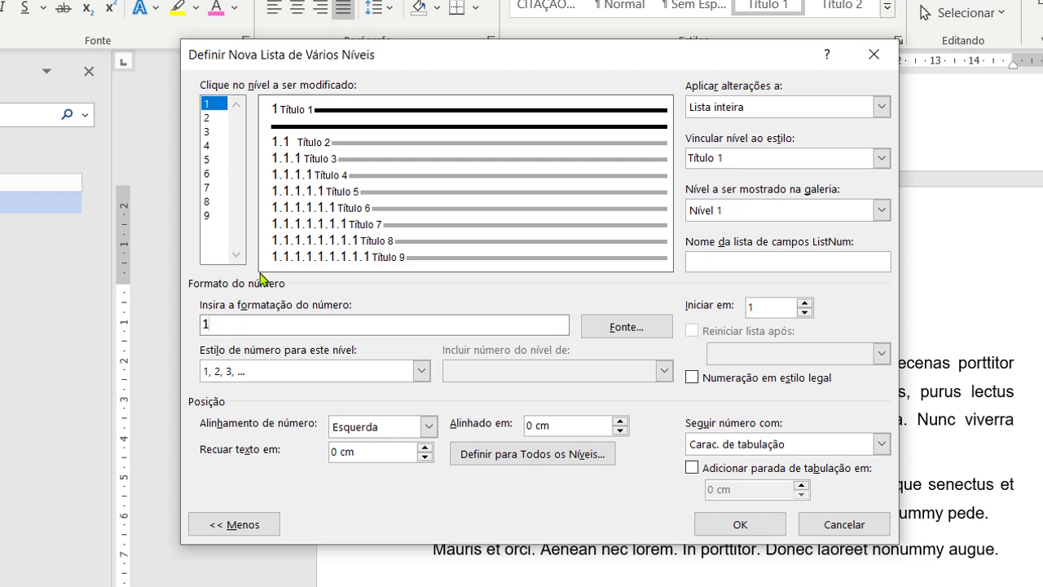
pyautogui.write('.')
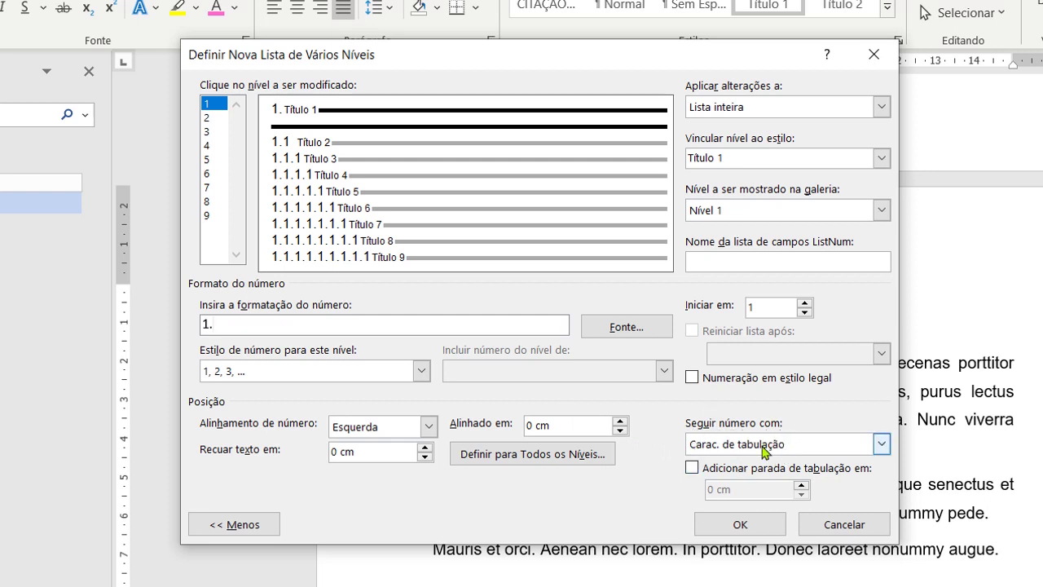
pyautogui.click(852, 450)
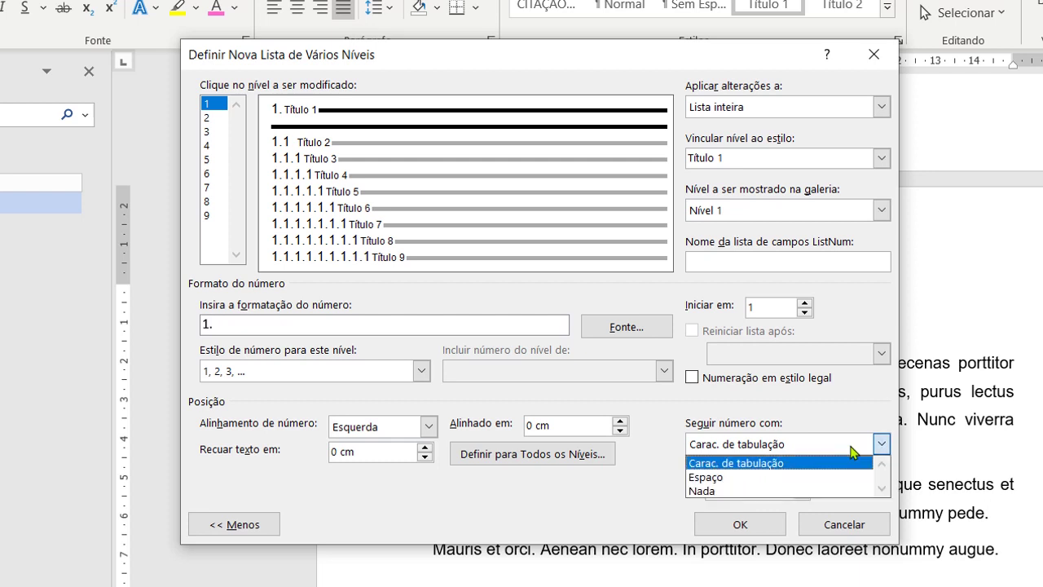
pyautogui.click(738, 478)
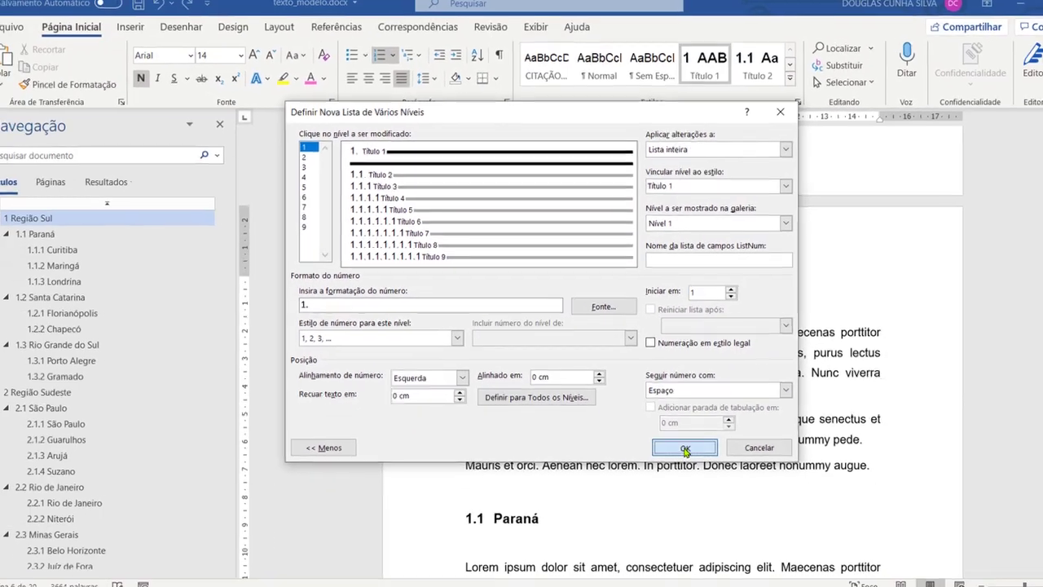
pyautogui.click(740, 524)
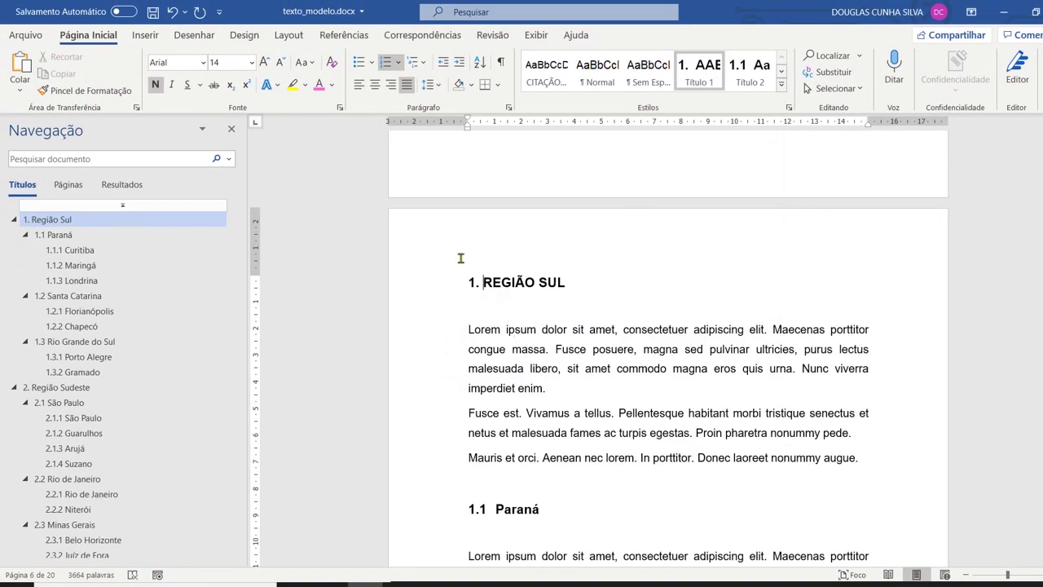
# Collapse Região Sul in the navigation outline and go to the state-level São Paulo heading under Região Sudeste.
pyautogui.click(474, 282)
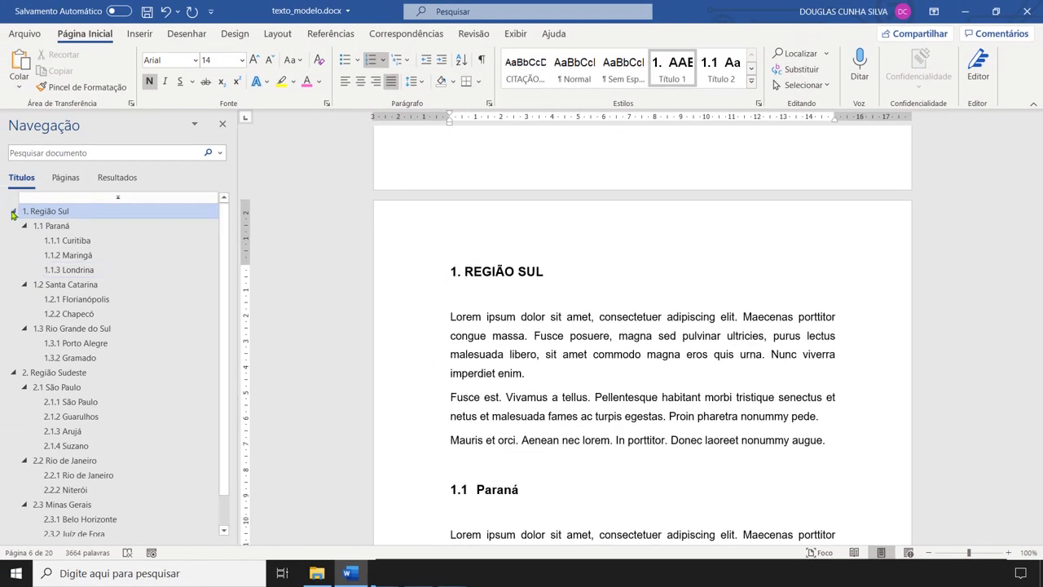
pyautogui.click(13, 213)
pyautogui.click(53, 225)
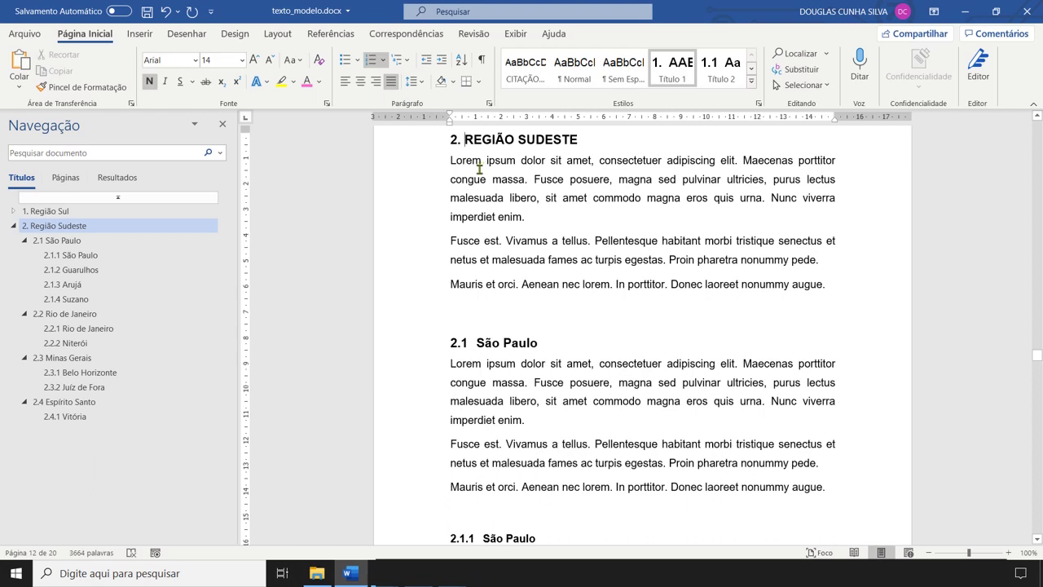
pyautogui.click(179, 241)
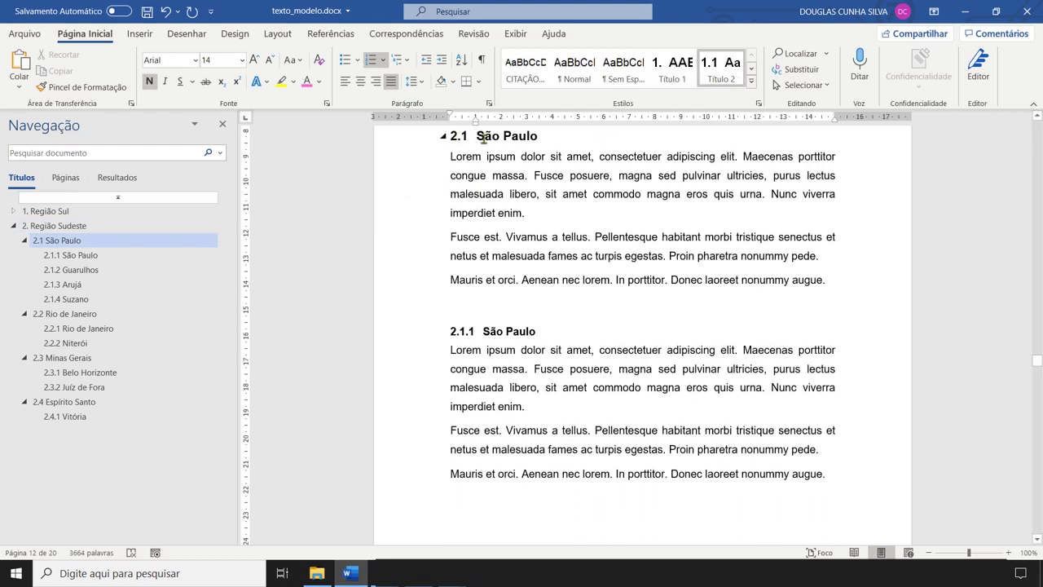
# Adjust the level 2 list numbering from the state-level São Paulo heading: format 2.1. with a trailing period, followed by Espaço.
pyautogui.click(455, 136)
pyautogui.rightClick(456, 138)
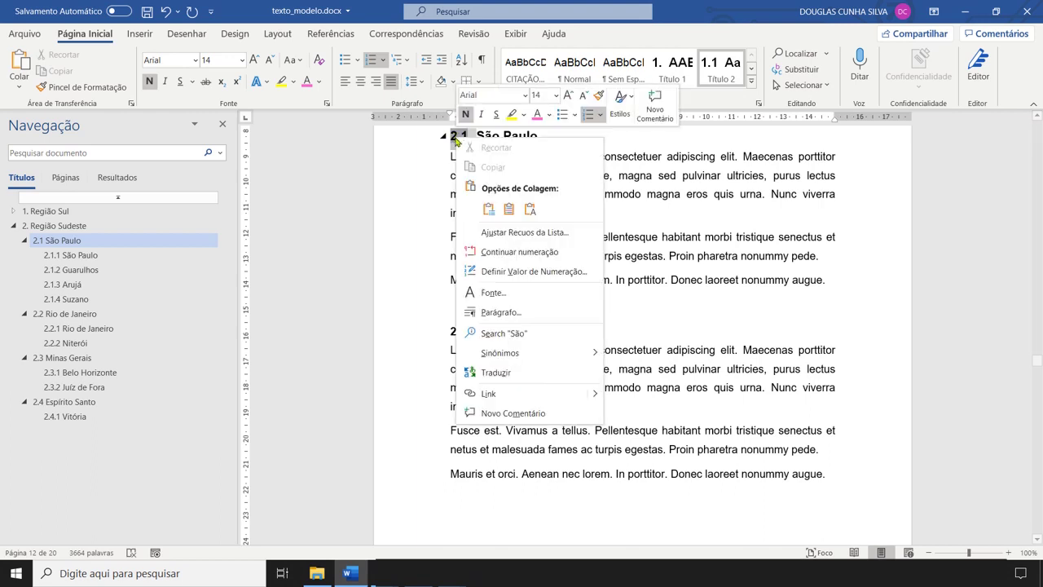
pyautogui.click(507, 235)
pyautogui.click(323, 291)
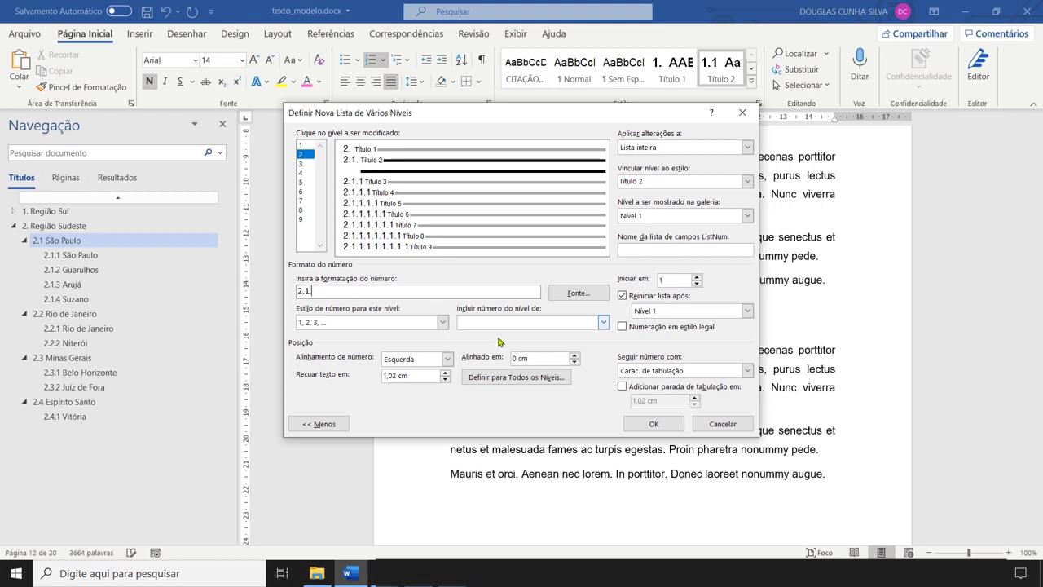
pyautogui.click(680, 373)
pyautogui.click(647, 393)
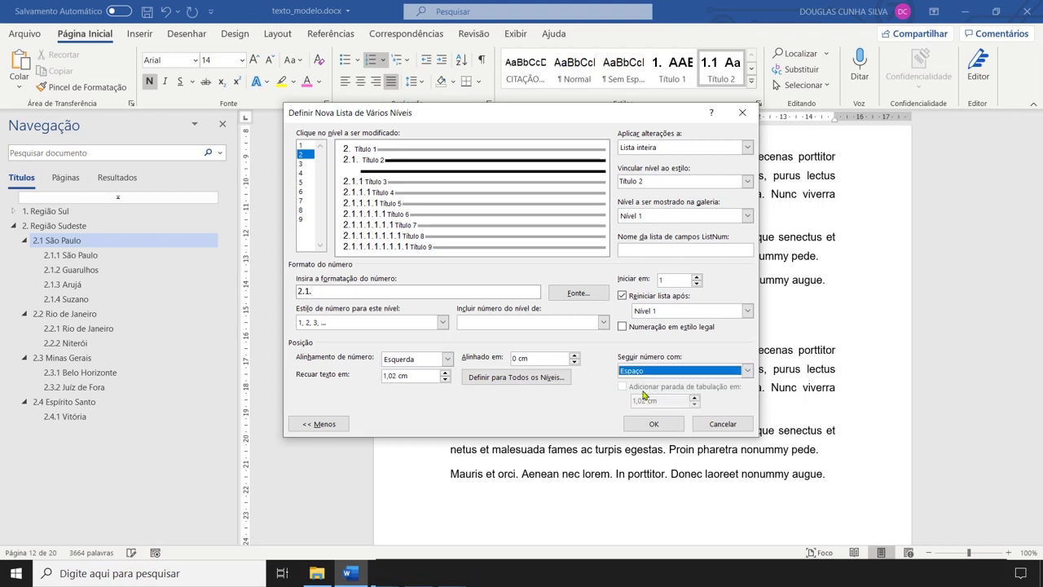
pyautogui.click(652, 424)
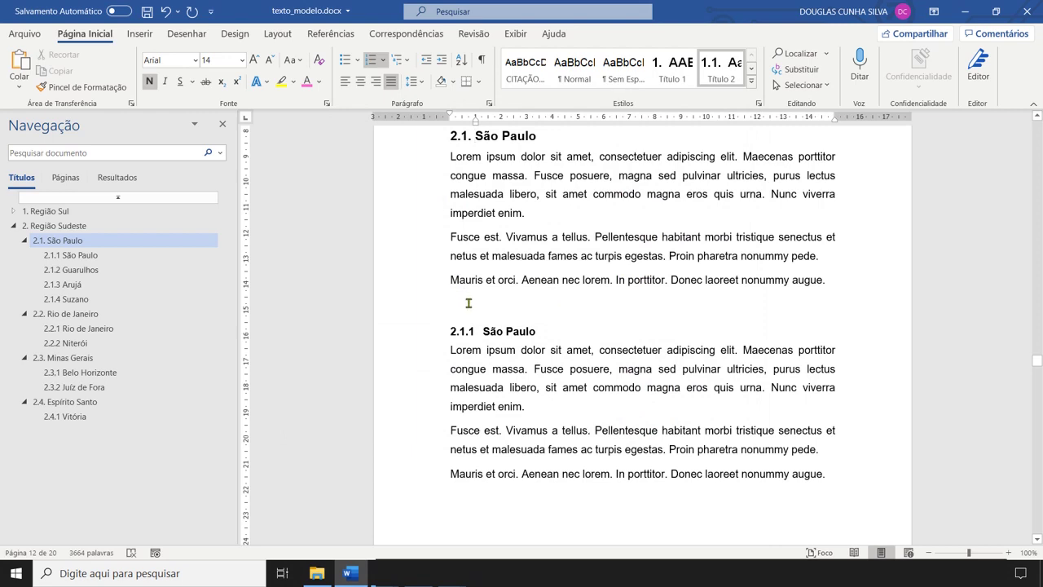
# Adjust the level 3 list numbering from the city-level São Paulo heading: format 2.1.1. with a trailing period, followed by Espaço.
pyautogui.click(462, 334)
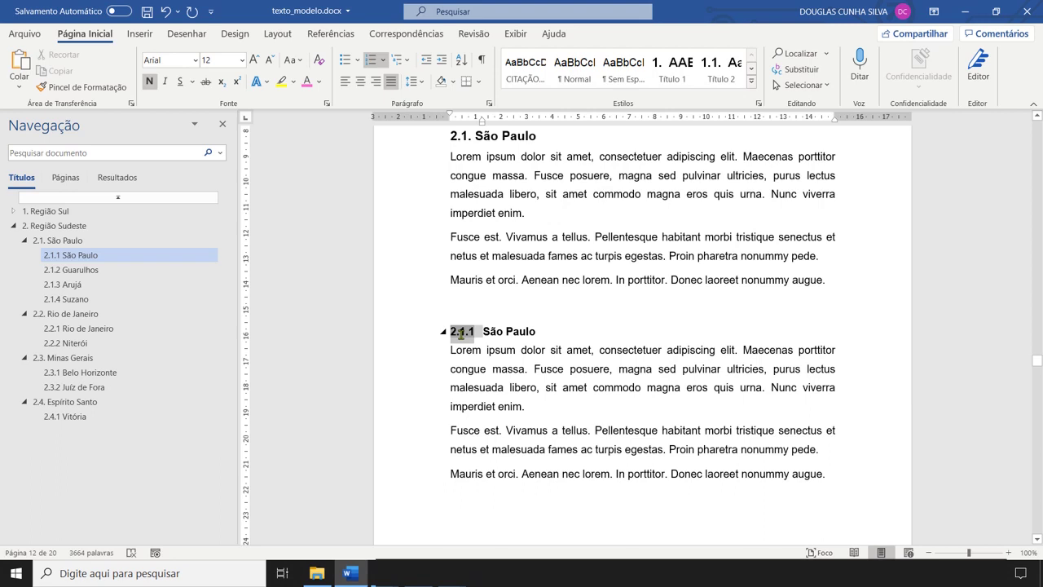
pyautogui.rightClick(461, 334)
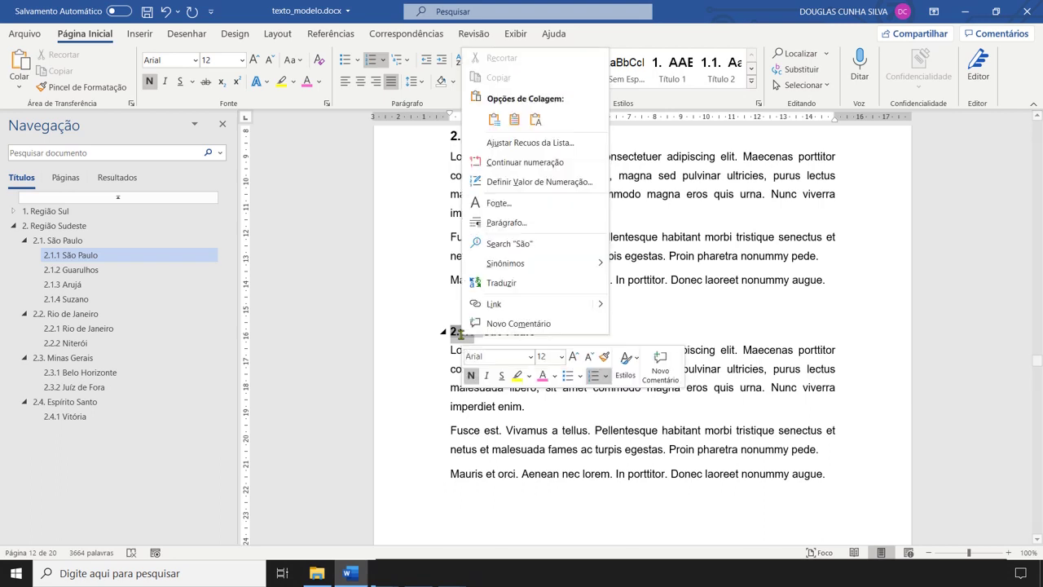
pyautogui.click(499, 144)
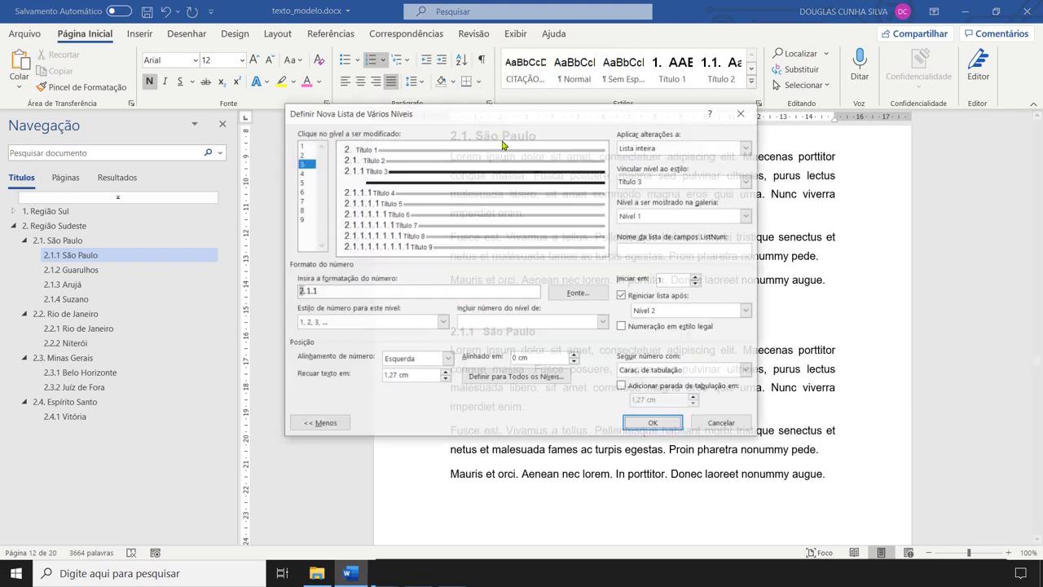
pyautogui.click(322, 290)
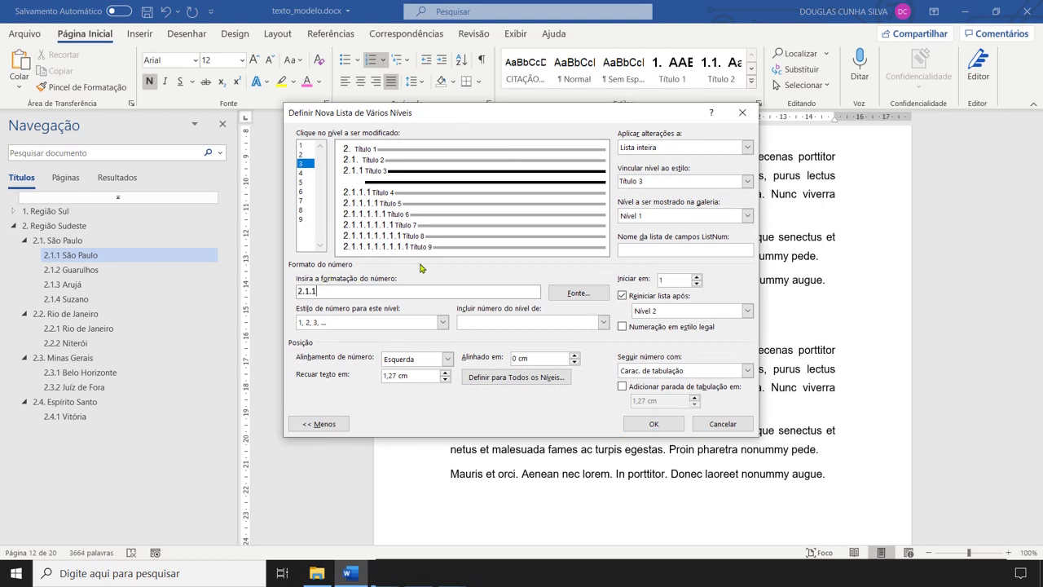
pyautogui.write('.')
pyautogui.click(673, 372)
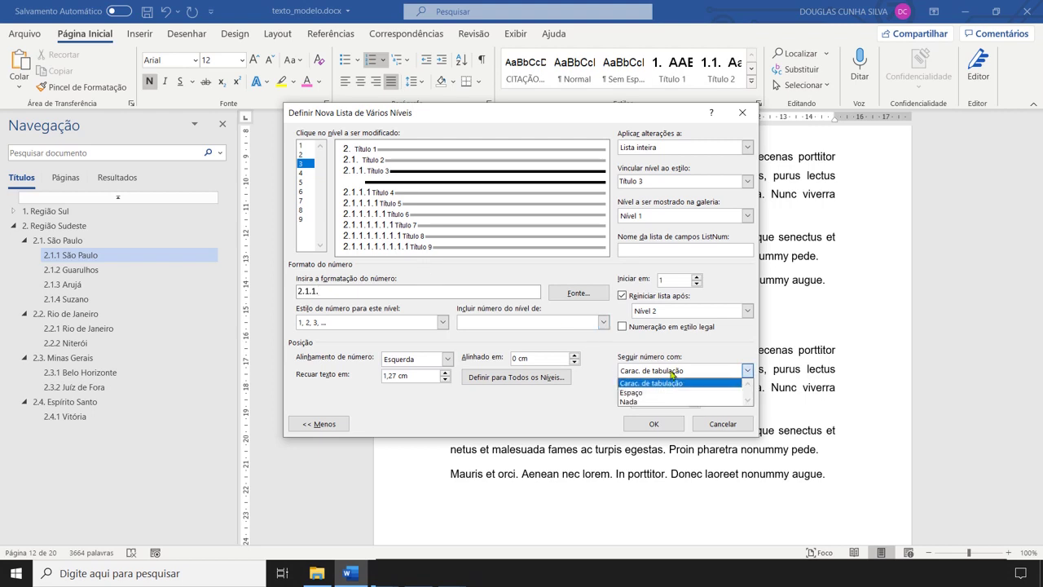
pyautogui.click(638, 392)
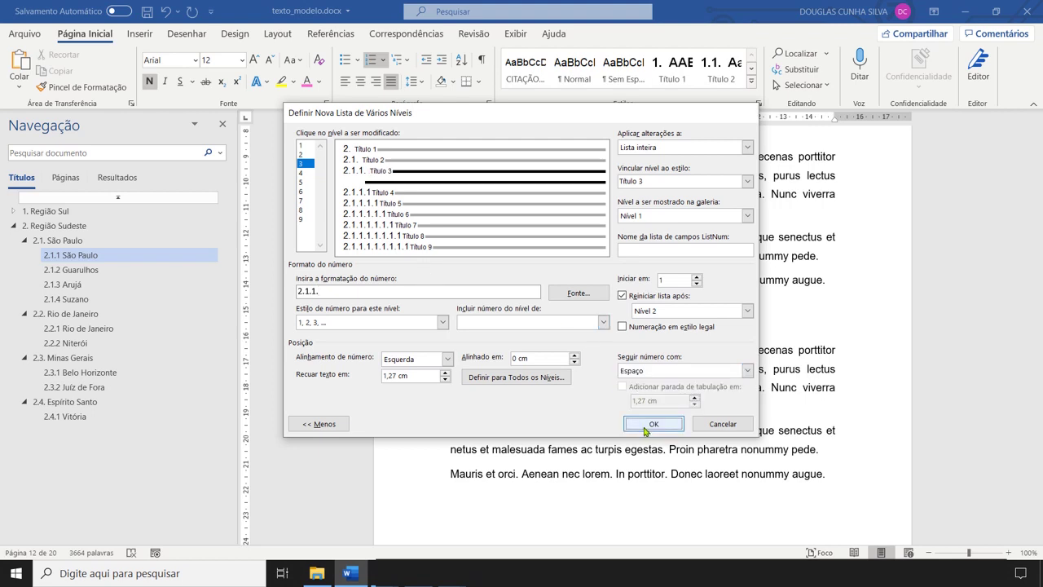
pyautogui.click(646, 429)
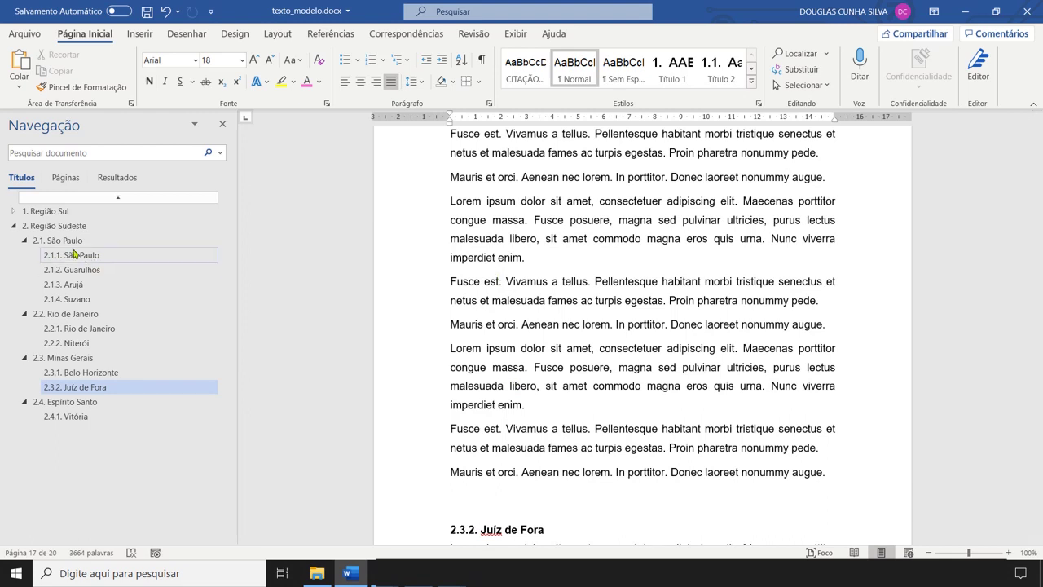
# Delete the green SUMÁRIO placeholder text on the page before the REGIÃO SUL heading.
pyautogui.click(57, 215)
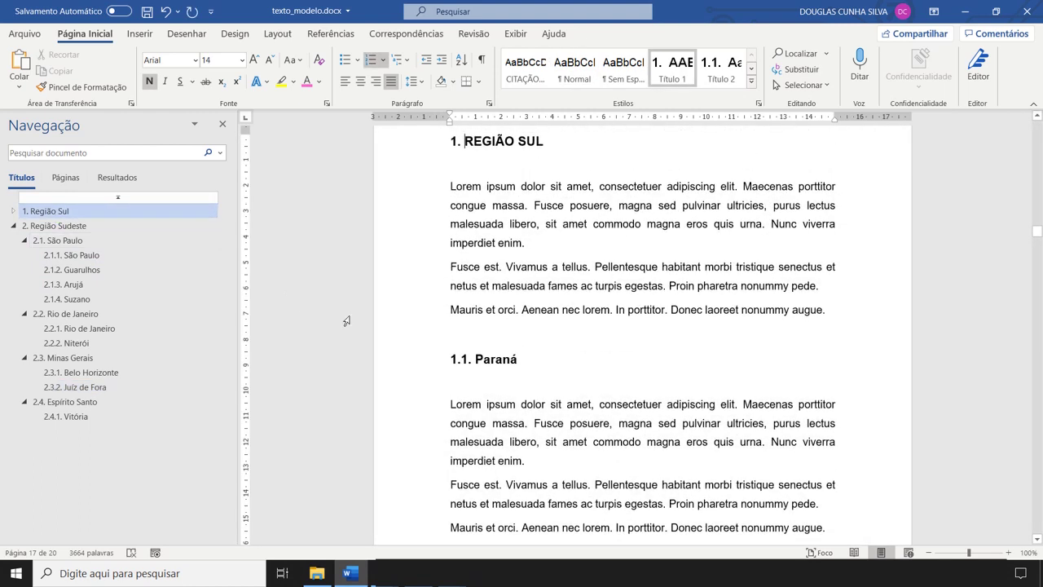
pyautogui.scroll(10, 497, 362)
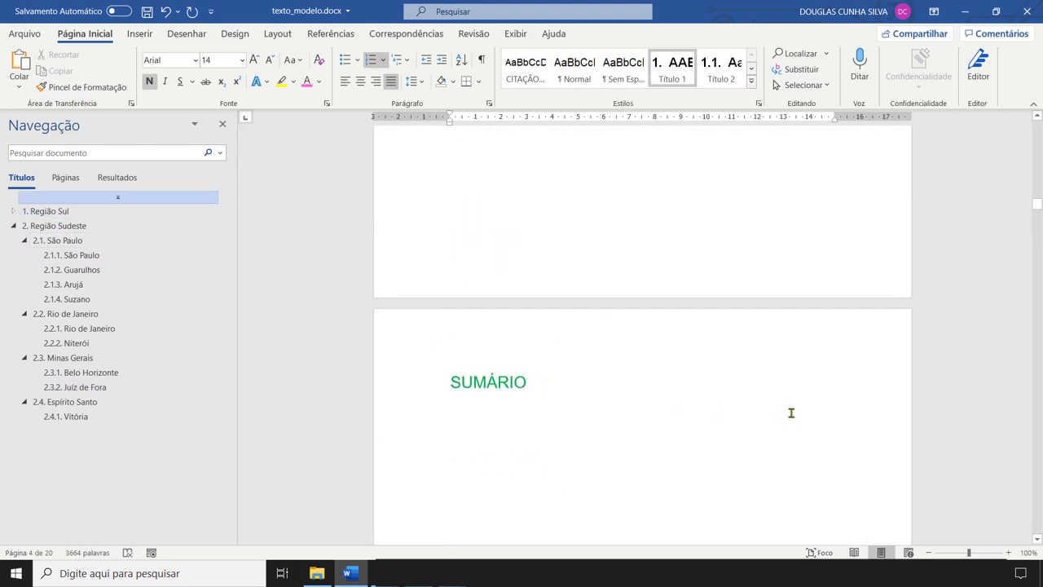
pyautogui.scroll(15, 790, 412)
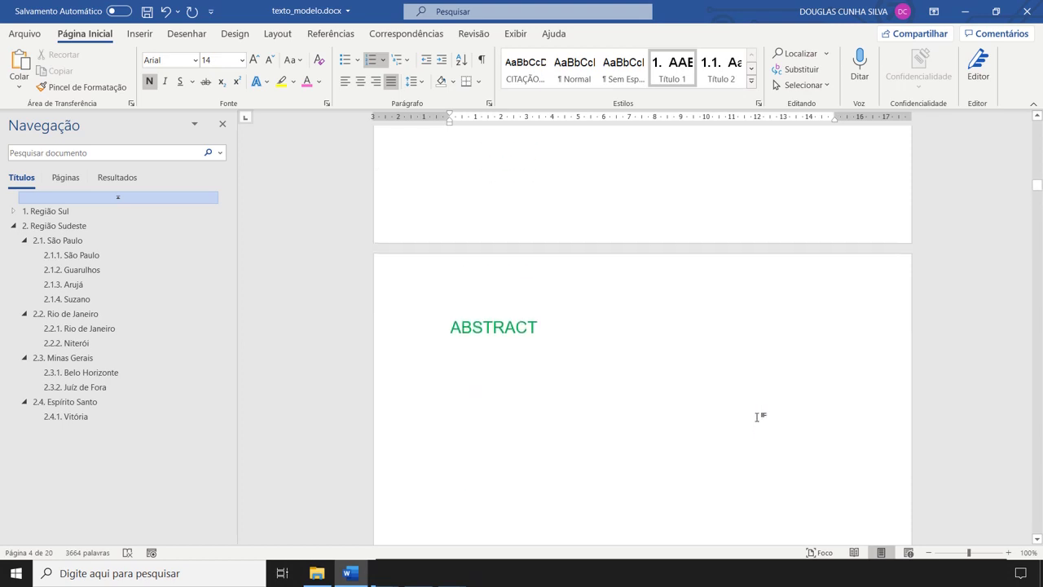
pyautogui.scroll(-10, 709, 400)
pyautogui.scroll(4, 570, 374)
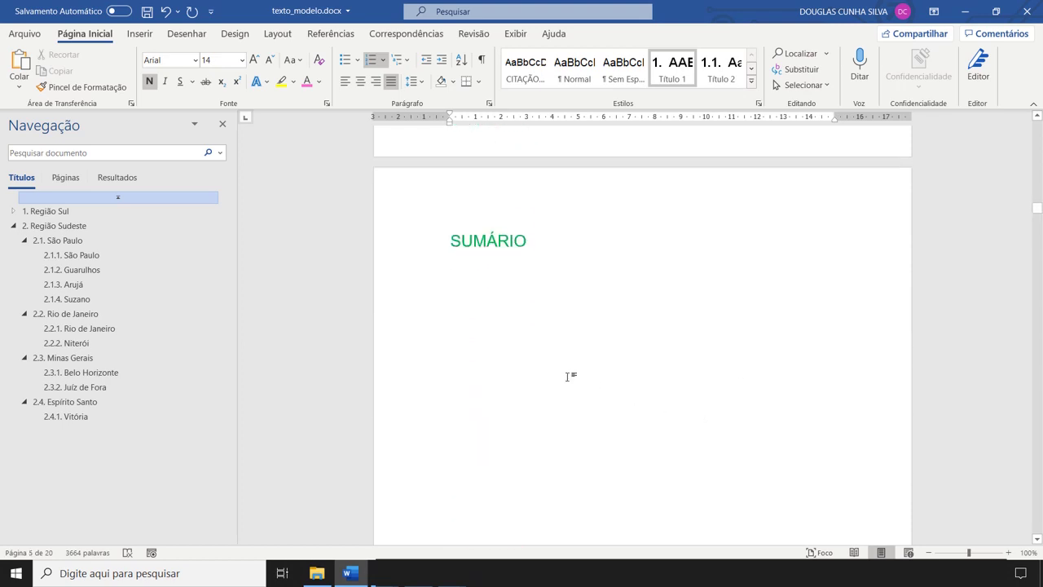
pyautogui.click(929, 552)
pyautogui.click(929, 552)
pyautogui.click(929, 553)
pyautogui.click(929, 553)
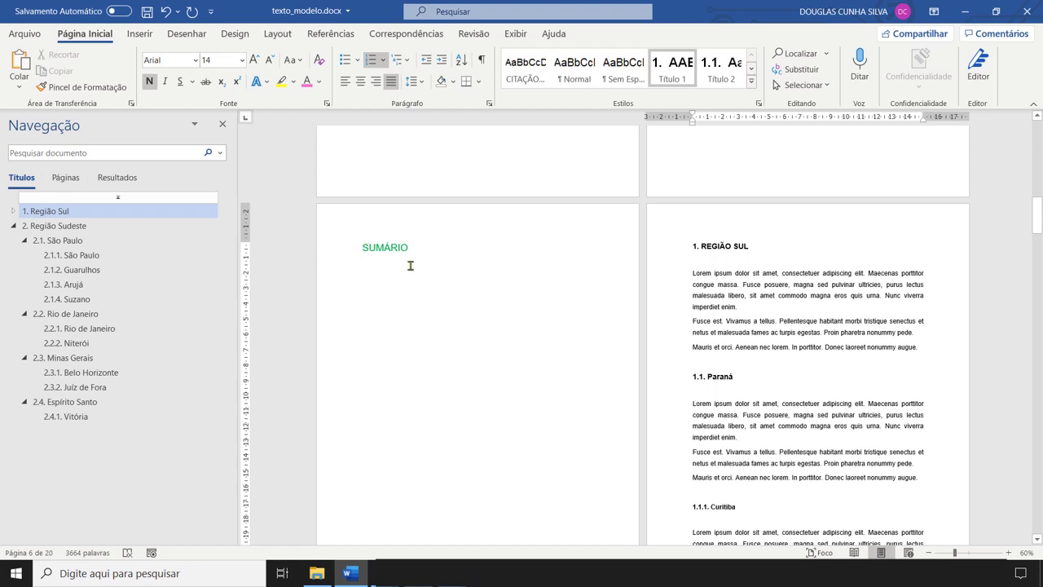
pyautogui.moveTo(422, 250); pyautogui.dragTo(360, 247)
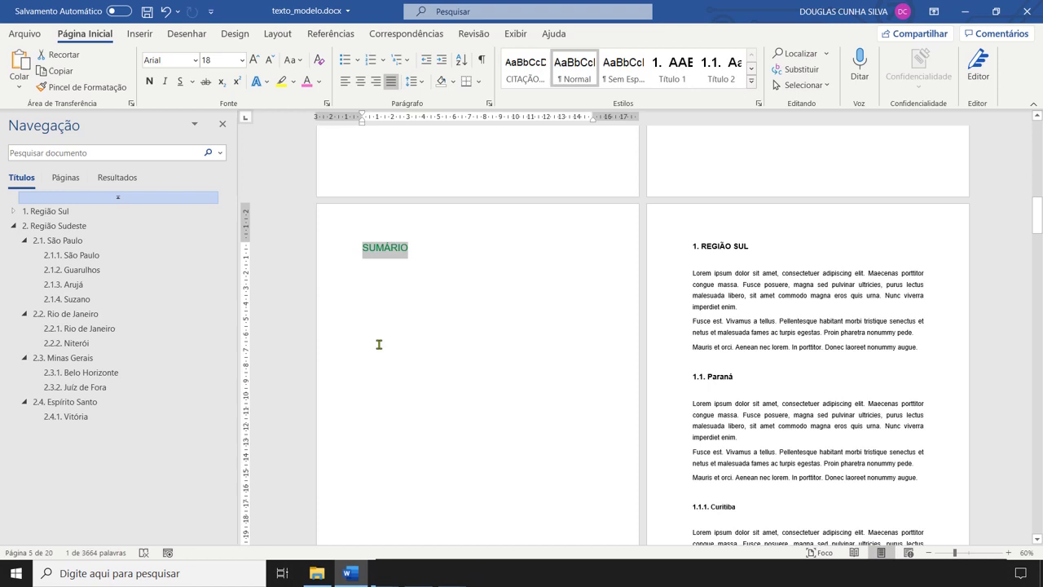
pyautogui.press('Delete')
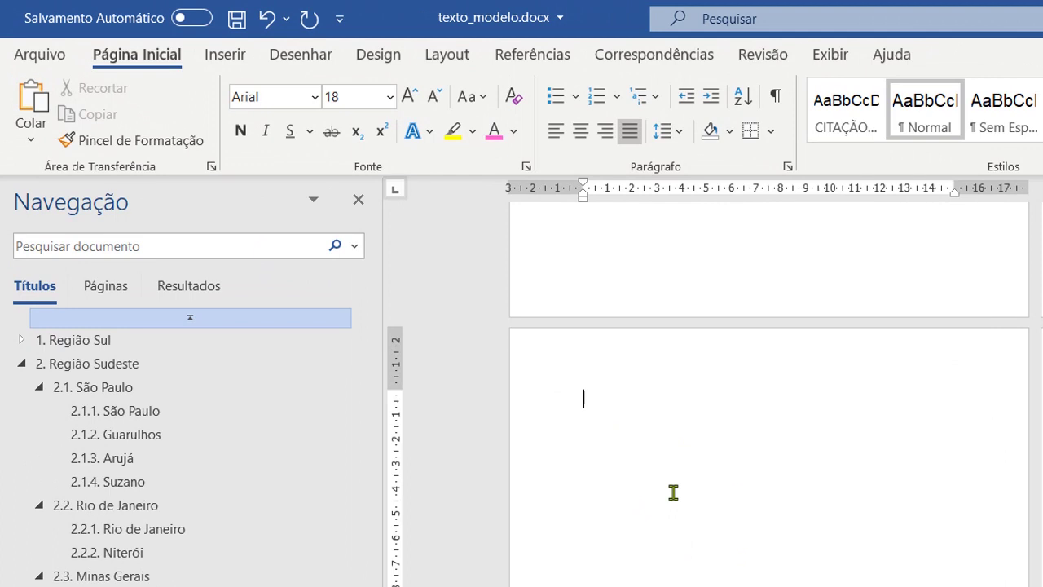
# Insert the Sumário Automático 1 table of contents on the emptied summary page.
pyautogui.click(530, 53)
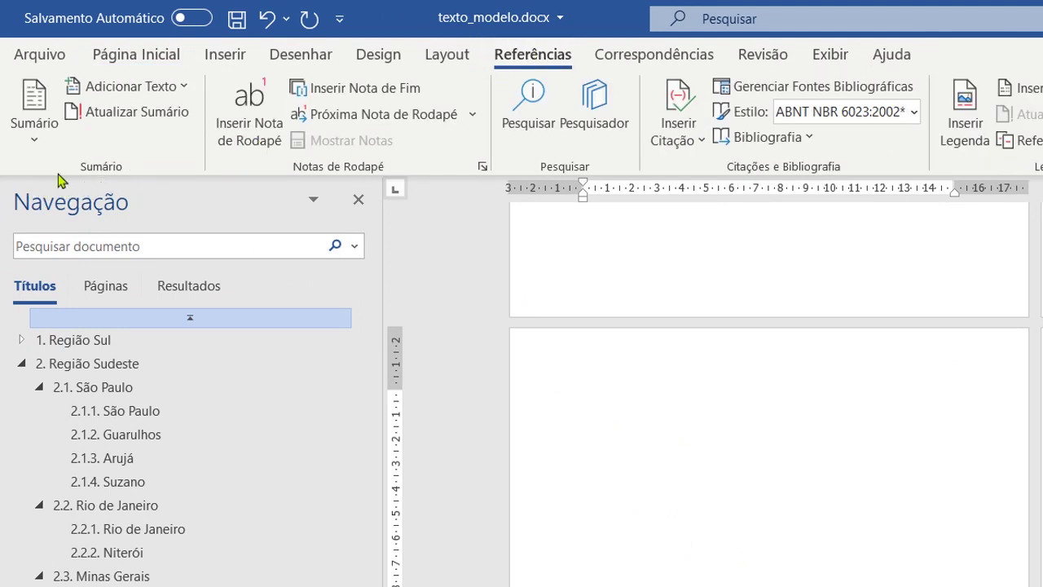
pyautogui.click(30, 140)
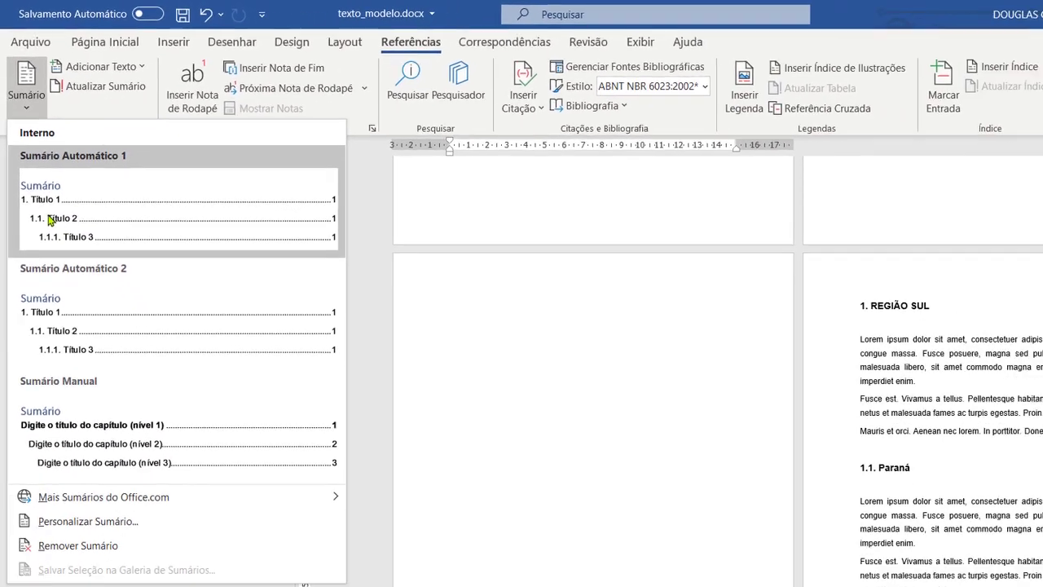
pyautogui.click(50, 220)
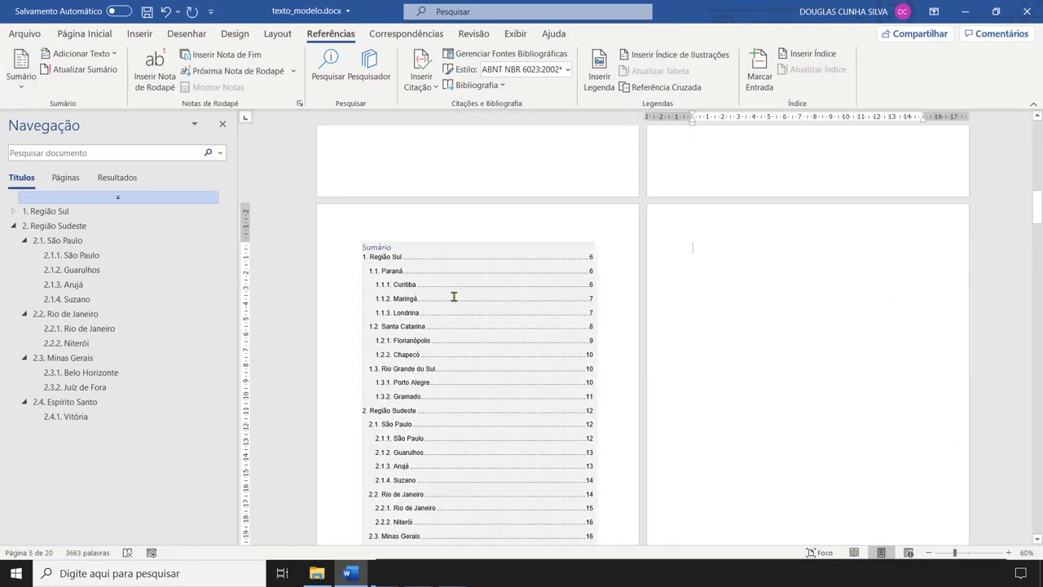
pyautogui.scroll(-3, 492, 359)
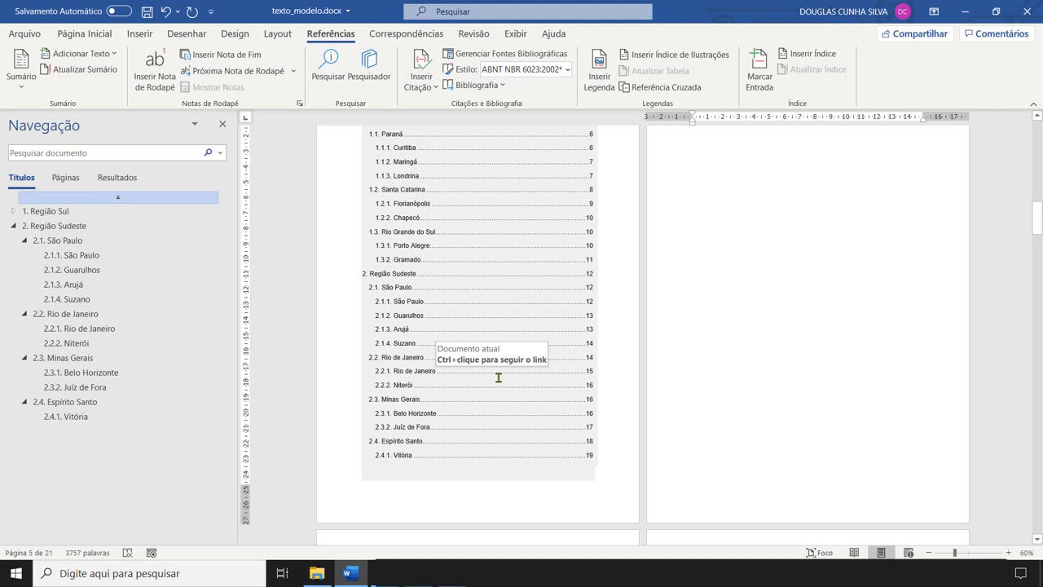
pyautogui.scroll(2, 498, 377)
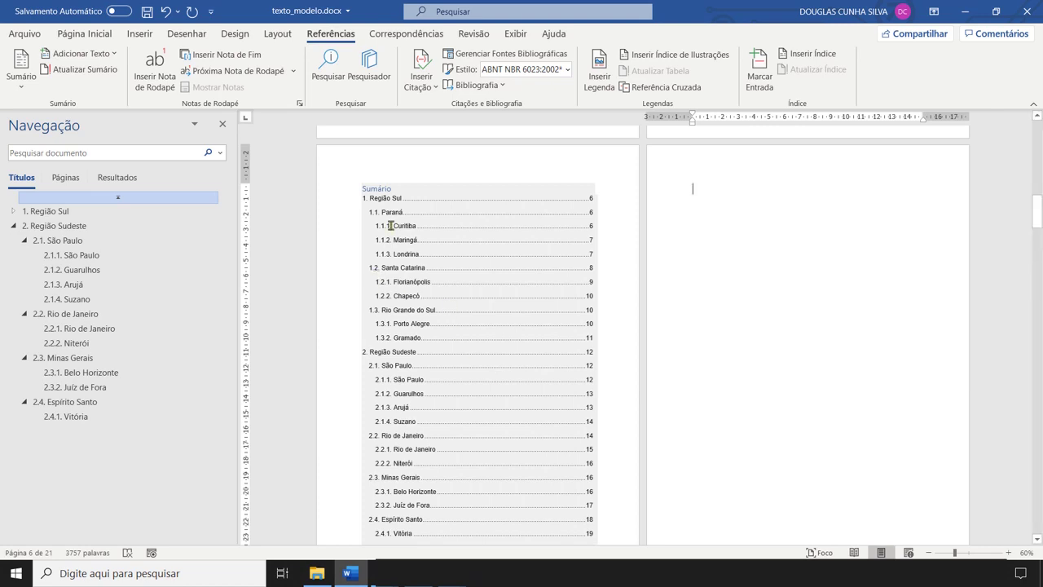
# Change the Região Sul entry in the table of contents to MAIÚSCULAS and apply bold to it.
pyautogui.click(387, 198)
pyautogui.moveTo(595, 198); pyautogui.dragTo(364, 198)
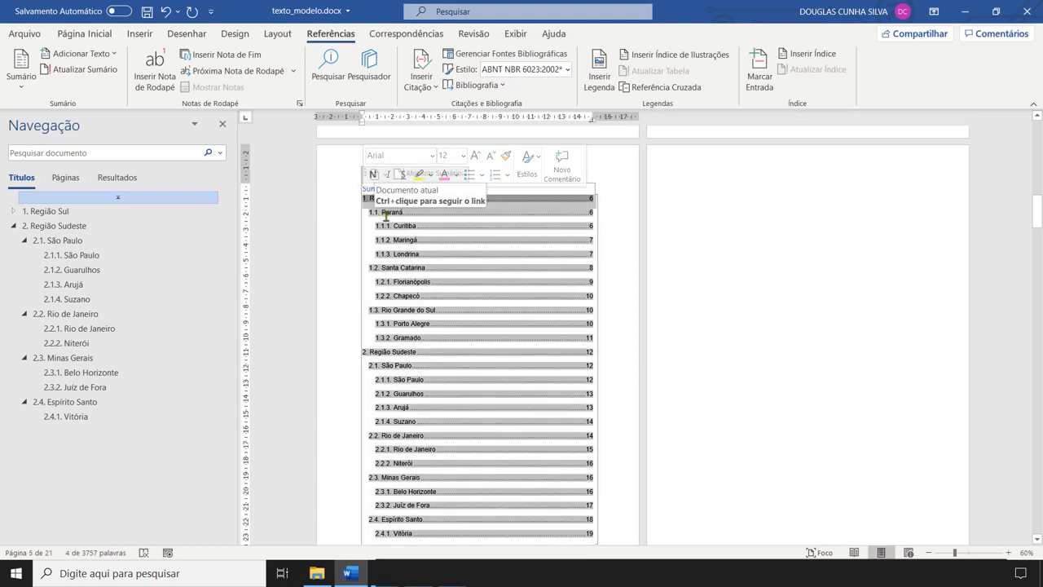
pyautogui.click(89, 39)
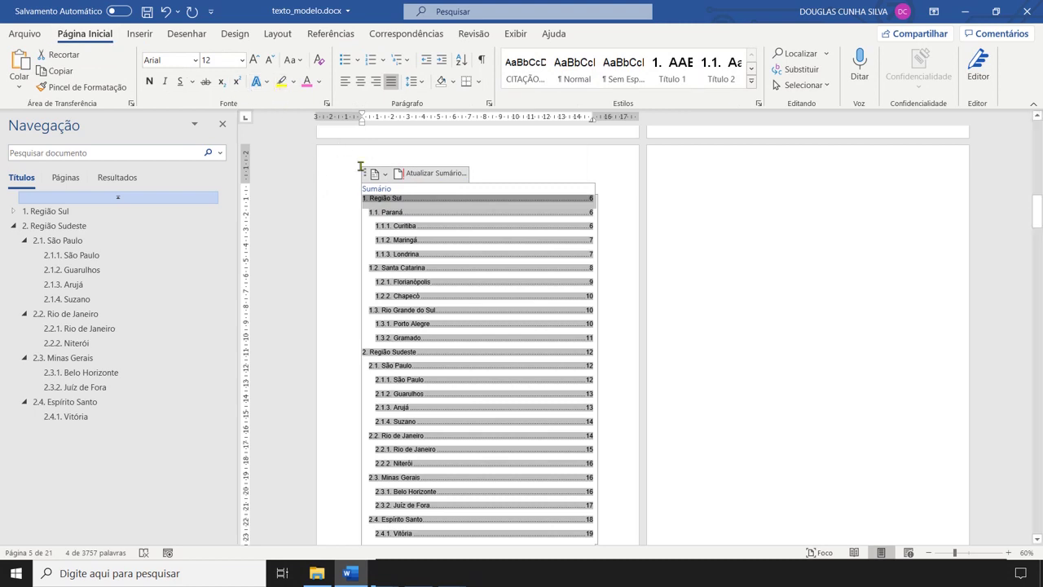
pyautogui.click(398, 202)
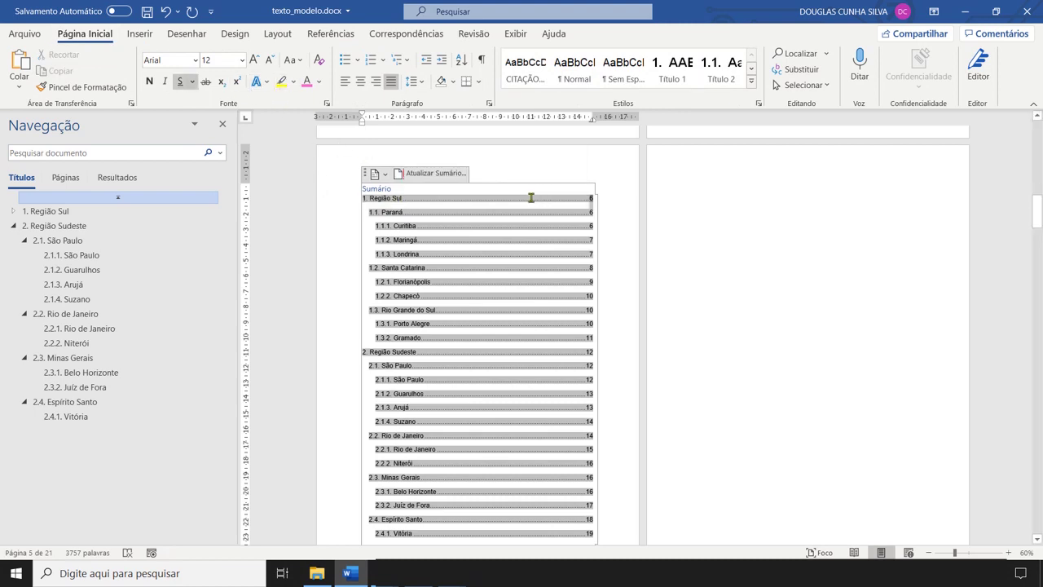
pyautogui.tripleClick(362, 198)
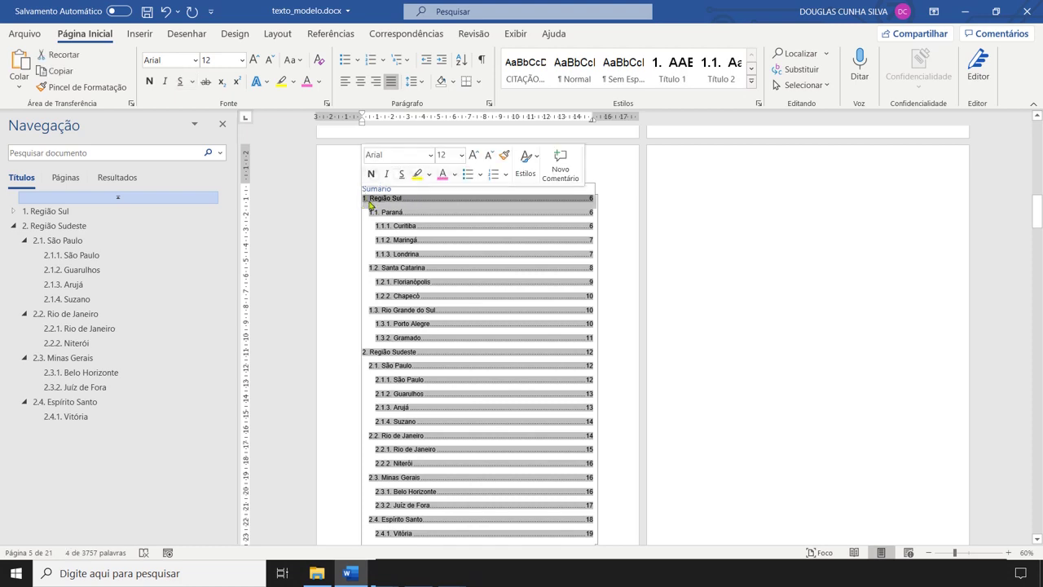
pyautogui.click(292, 62)
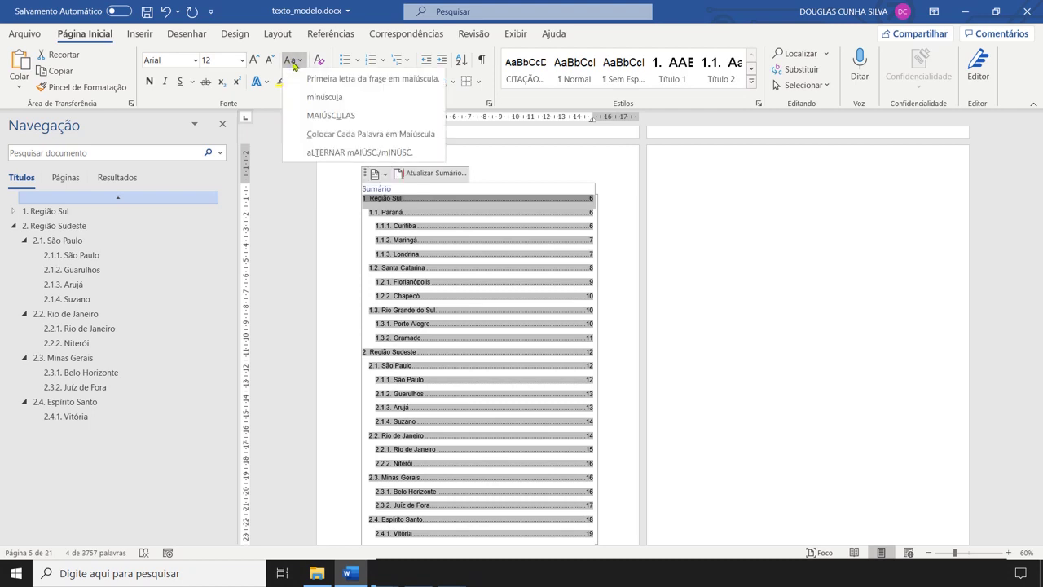
pyautogui.click(343, 118)
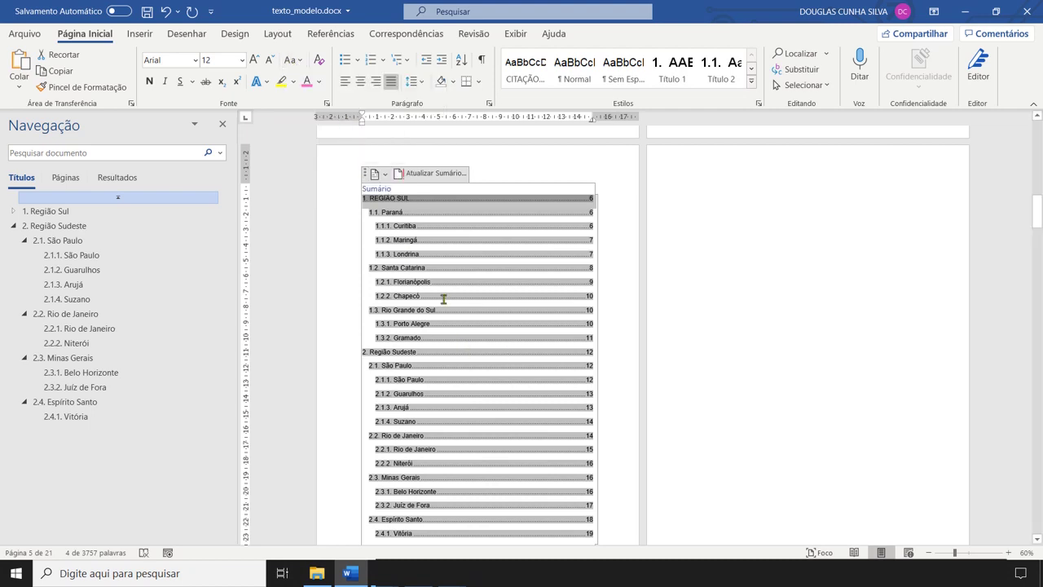
pyautogui.click(149, 81)
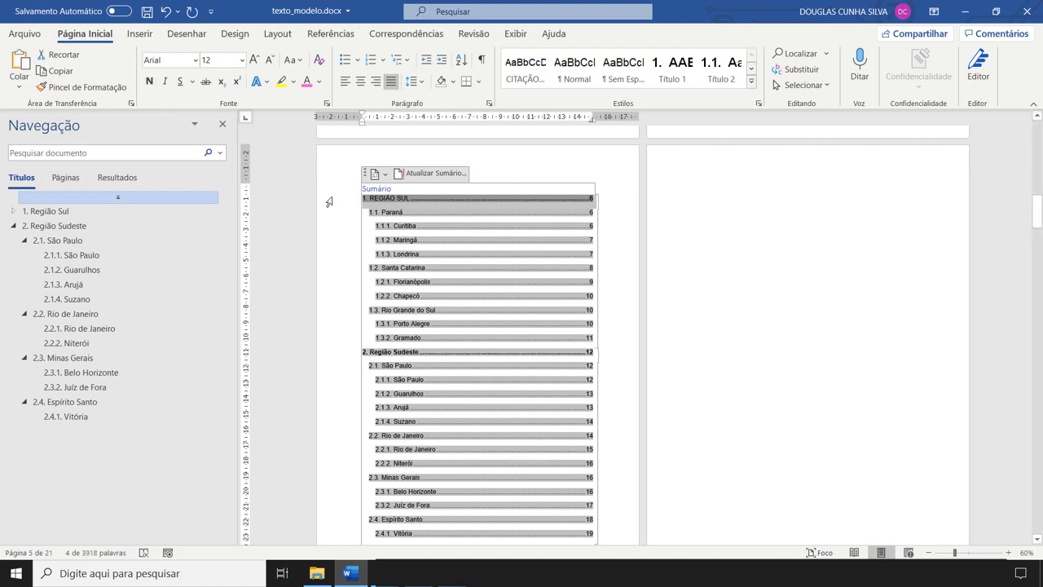
# Change the Região Sudeste entry in the table of contents to MAIÚSCULAS.
pyautogui.click(294, 61)
pyautogui.click(317, 114)
pyautogui.scroll(-3, 432, 243)
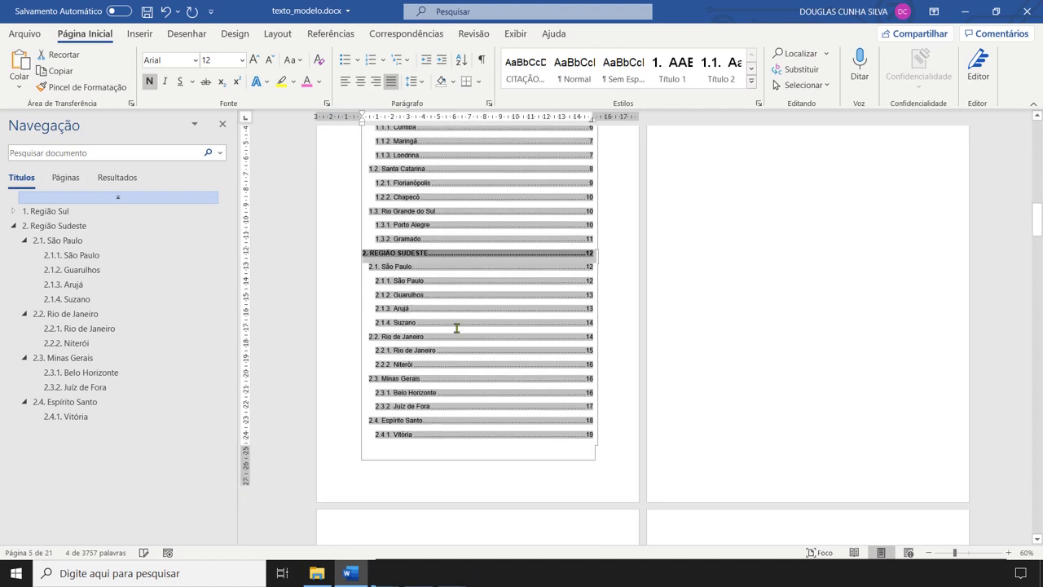
pyautogui.scroll(3, 409, 238)
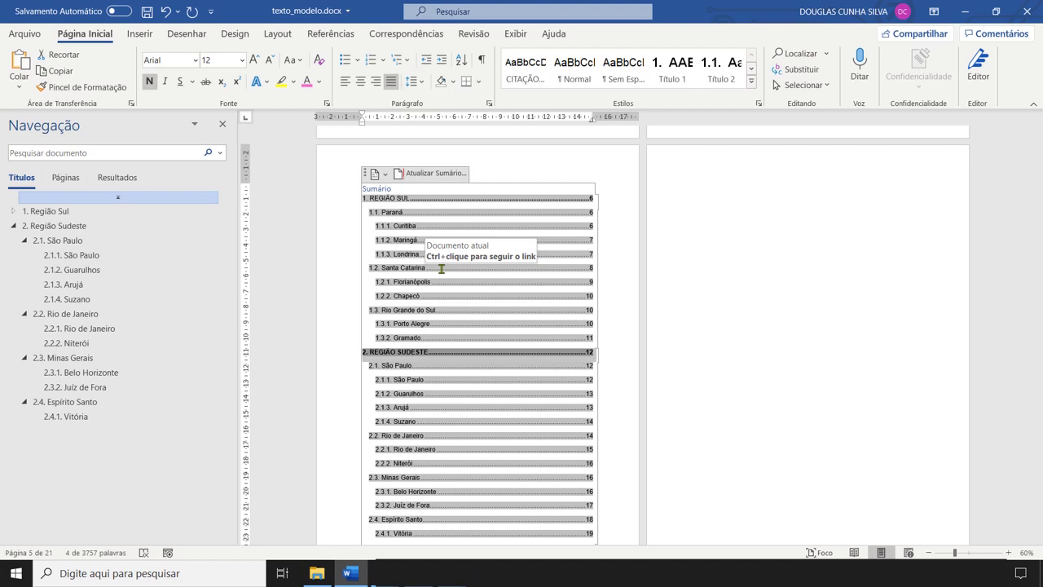
pyautogui.click(323, 293)
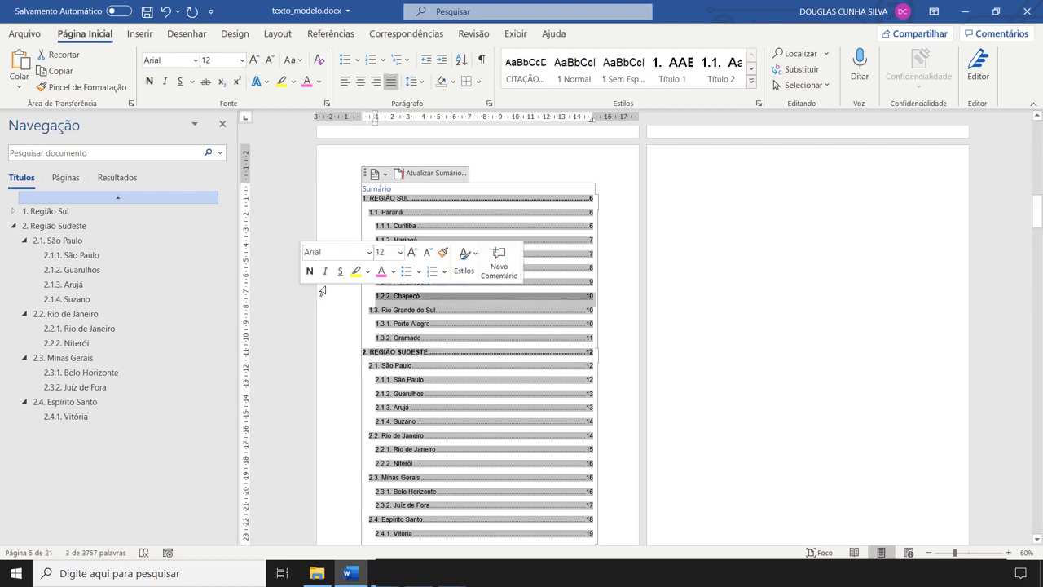
pyautogui.click(358, 322)
pyautogui.click(766, 266)
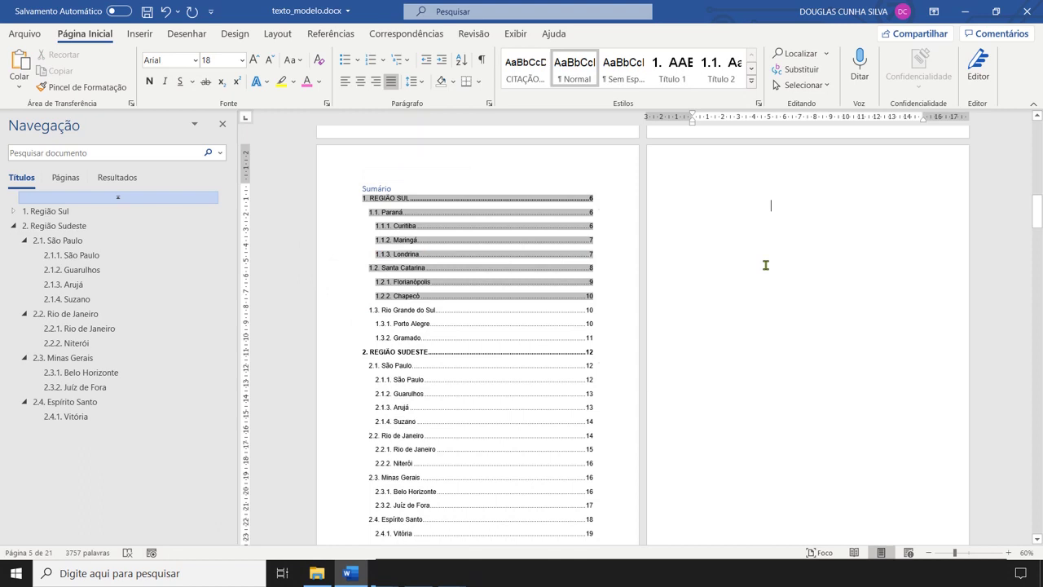
pyautogui.click(581, 302)
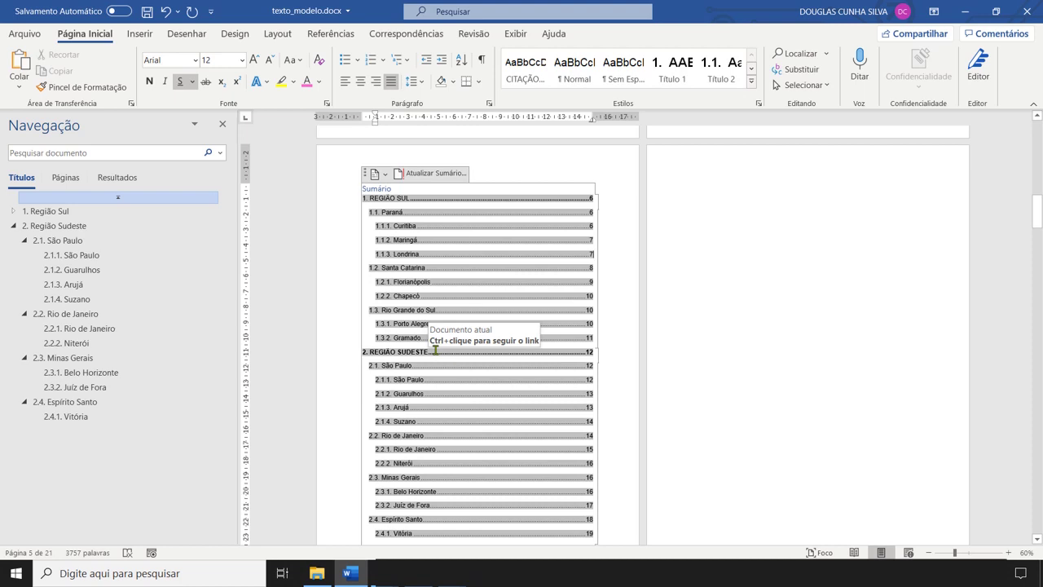
# Return to the table of contents page and select the Sumário title above its entries.
pyautogui.click(1008, 553)
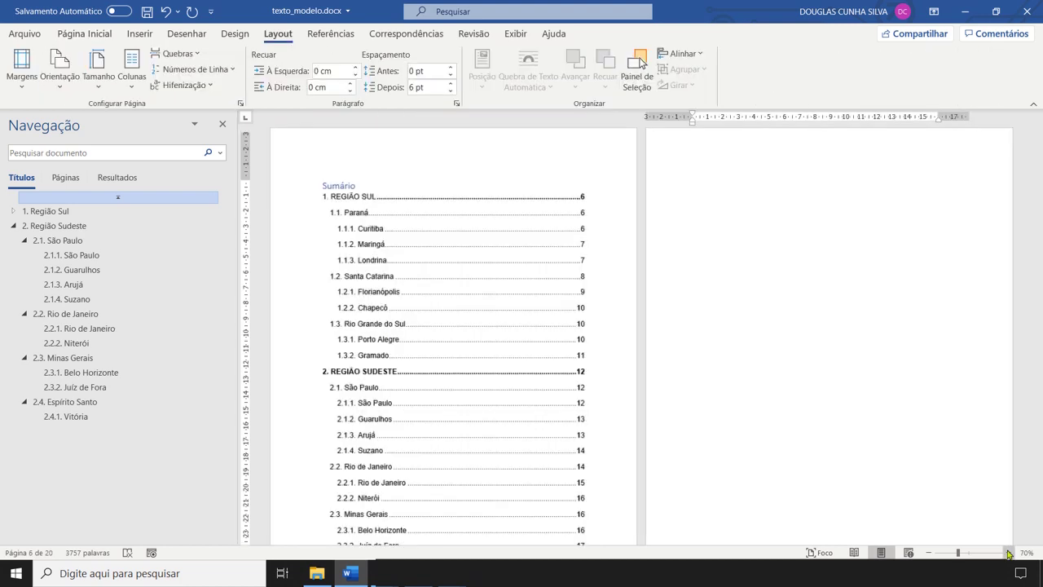
pyautogui.click(1008, 554)
pyautogui.click(1008, 553)
pyautogui.click(1008, 553)
pyautogui.click(1009, 554)
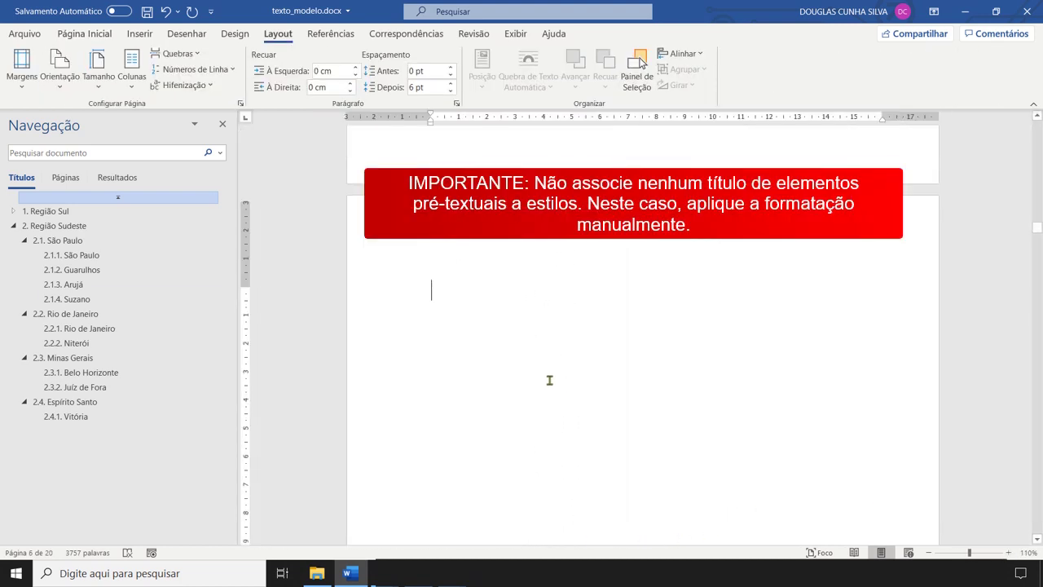
pyautogui.click(42, 211)
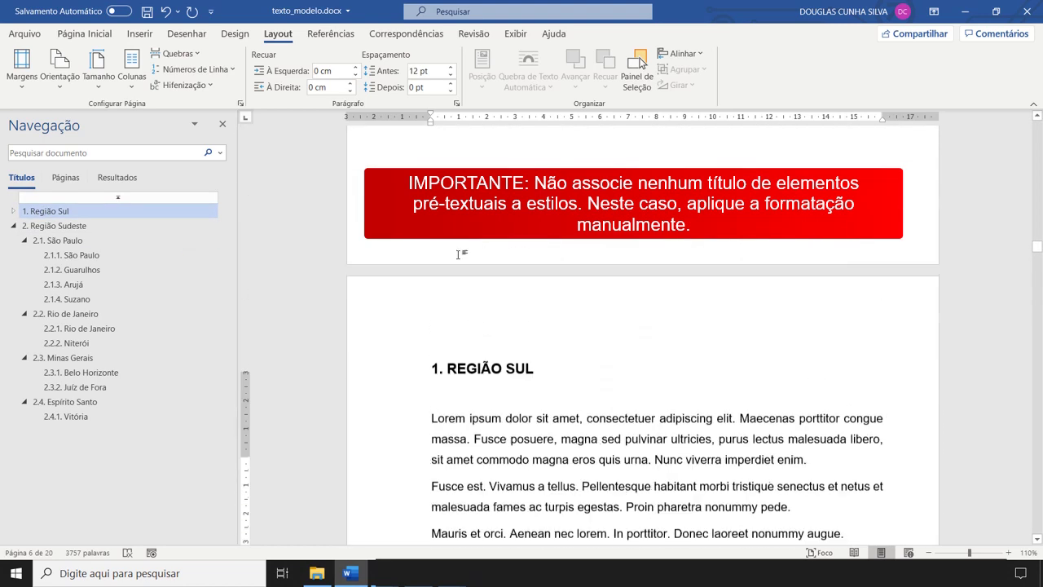
pyautogui.scroll(10, 432, 265)
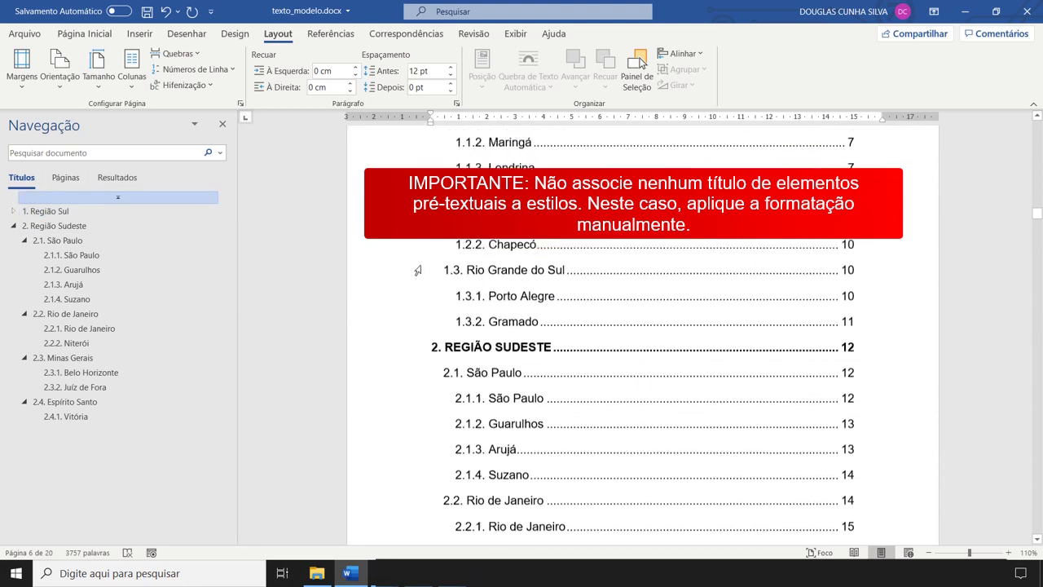
pyautogui.scroll(2, 417, 270)
pyautogui.moveTo(495, 348); pyautogui.dragTo(432, 347)
pyautogui.click(85, 34)
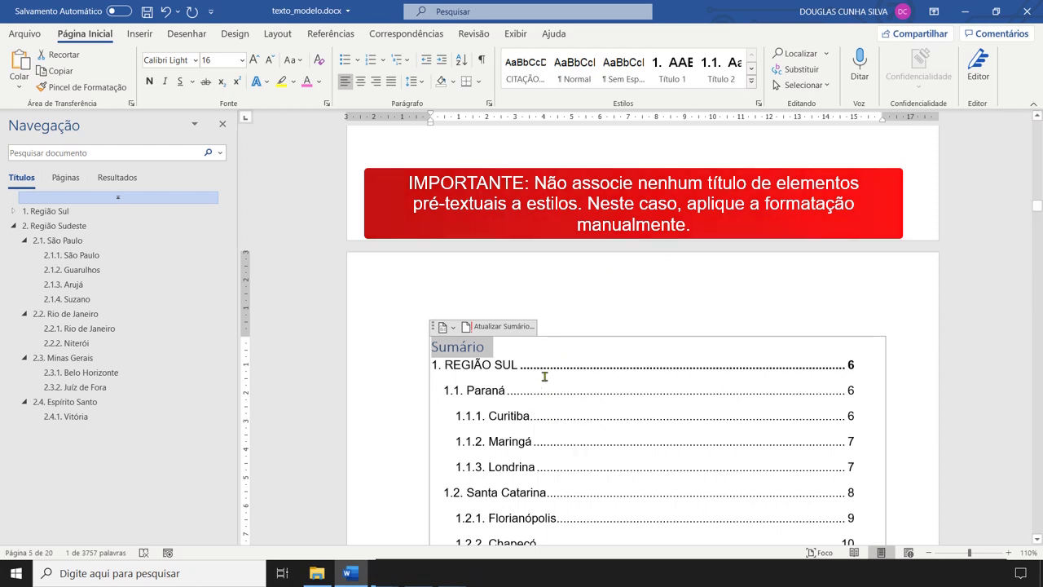
pyautogui.scroll(-2, 505, 366)
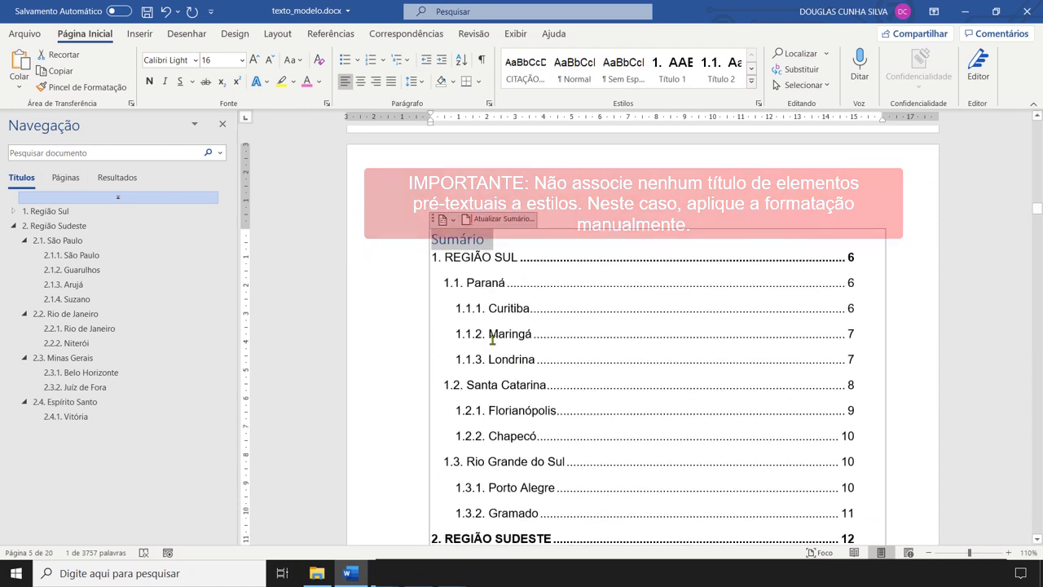
pyautogui.click(498, 239)
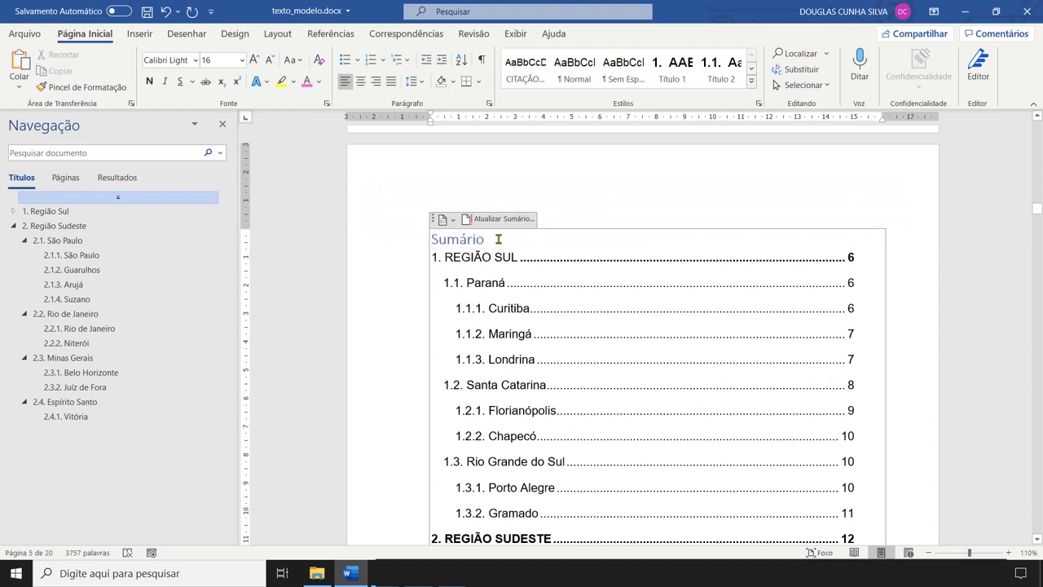
pyautogui.moveTo(498, 239); pyautogui.dragTo(422, 233)
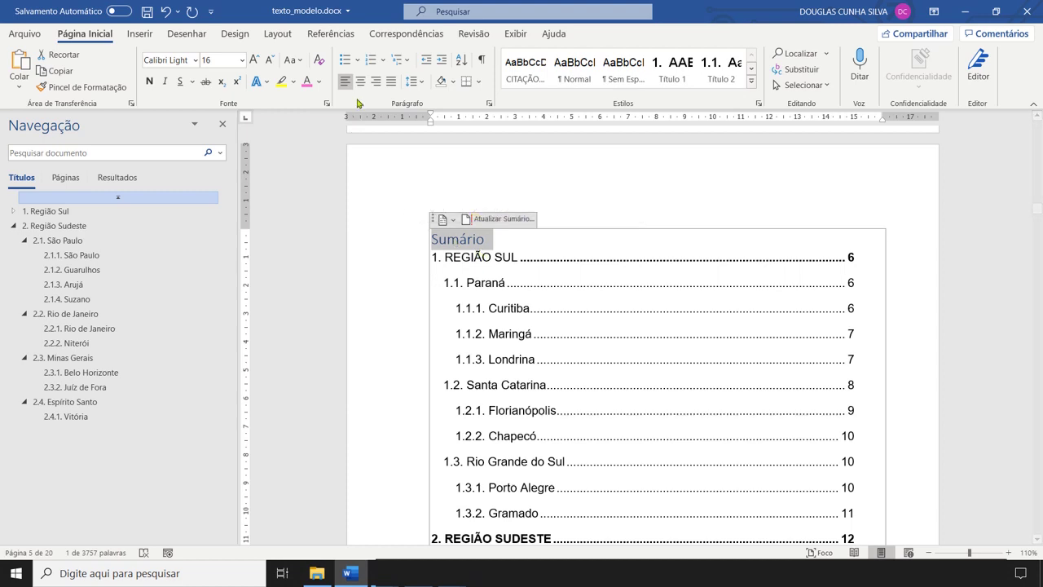
# Go to the end of the document and check the header page number on the CAPA page.
pyautogui.hotkey('ctrl', 'End')
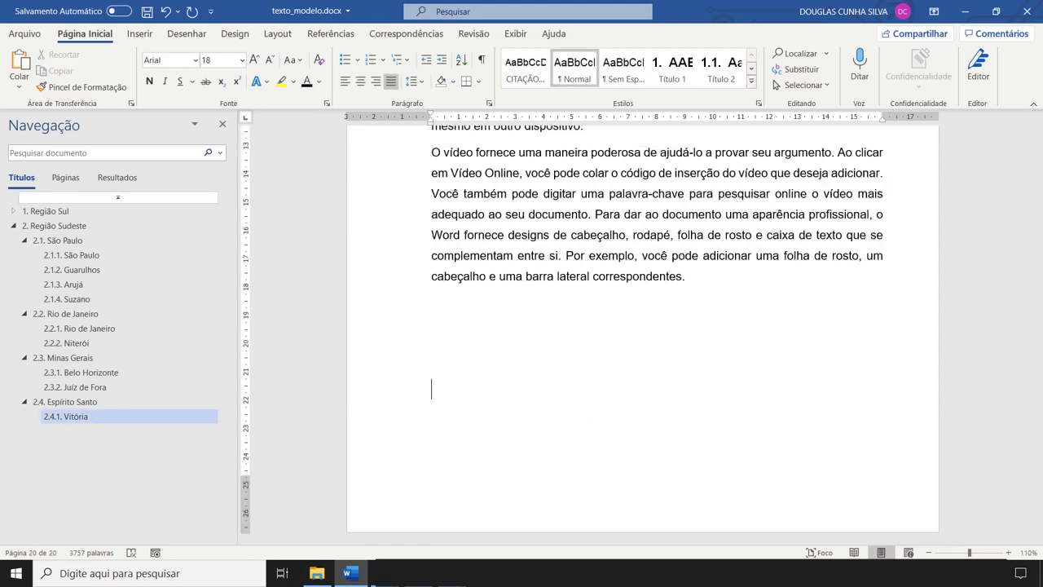
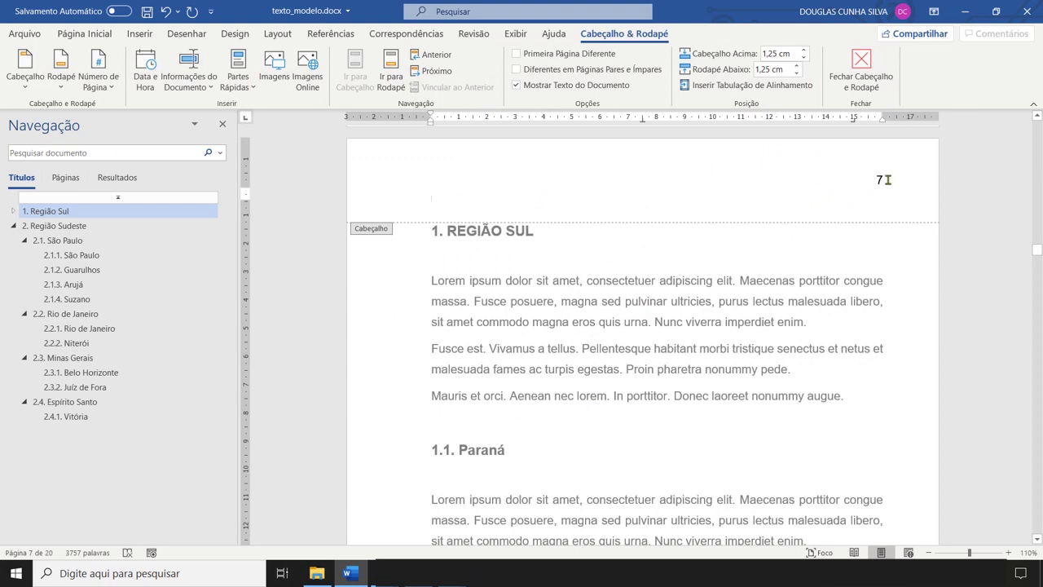
pyautogui.moveTo(1037, 251); pyautogui.dragTo(1040, 126)
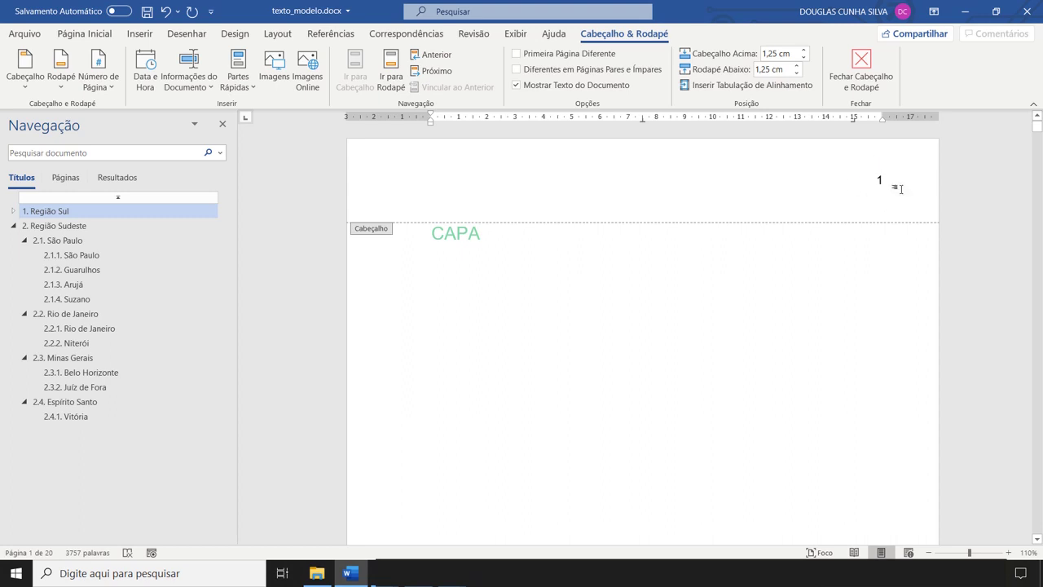
# Zoom the document out to 60% and examine the header page numbers on the front matter pages.
pyautogui.scroll(-3, 877, 179)
pyautogui.scroll(-5, 890, 190)
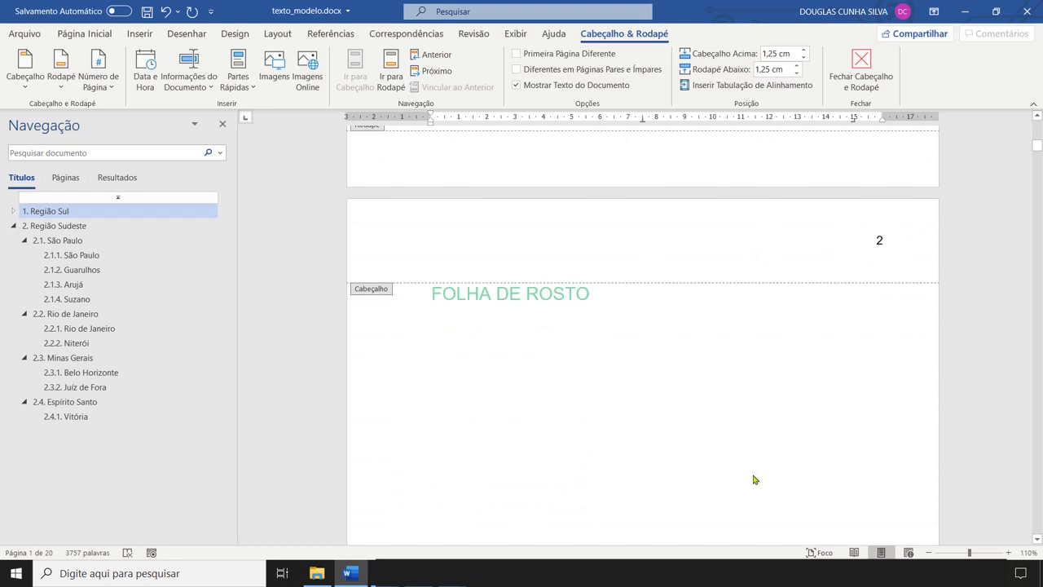
pyautogui.click(929, 553)
pyautogui.click(929, 553)
pyautogui.click(929, 553)
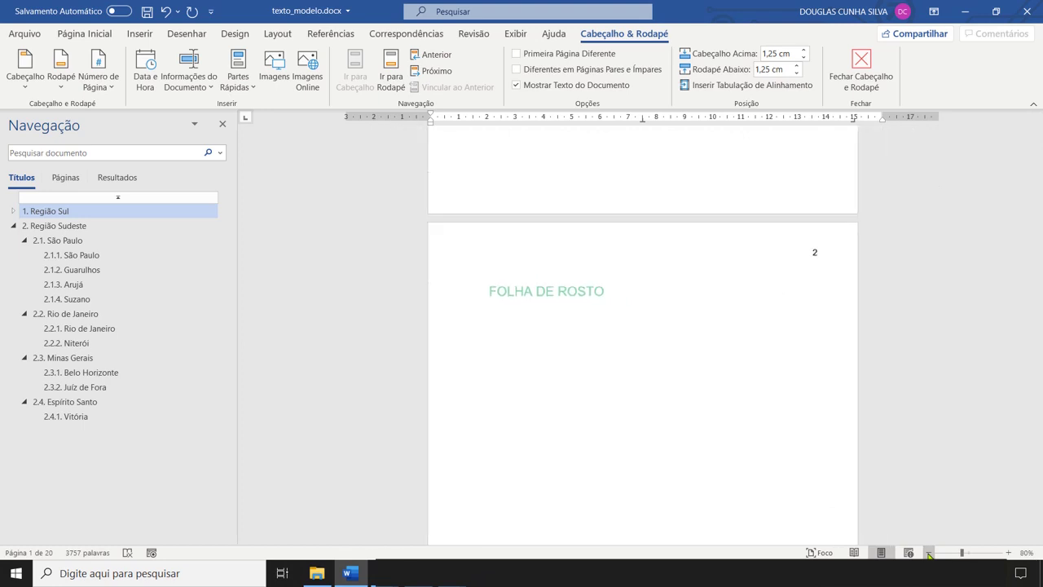
pyautogui.click(929, 553)
pyautogui.click(929, 553)
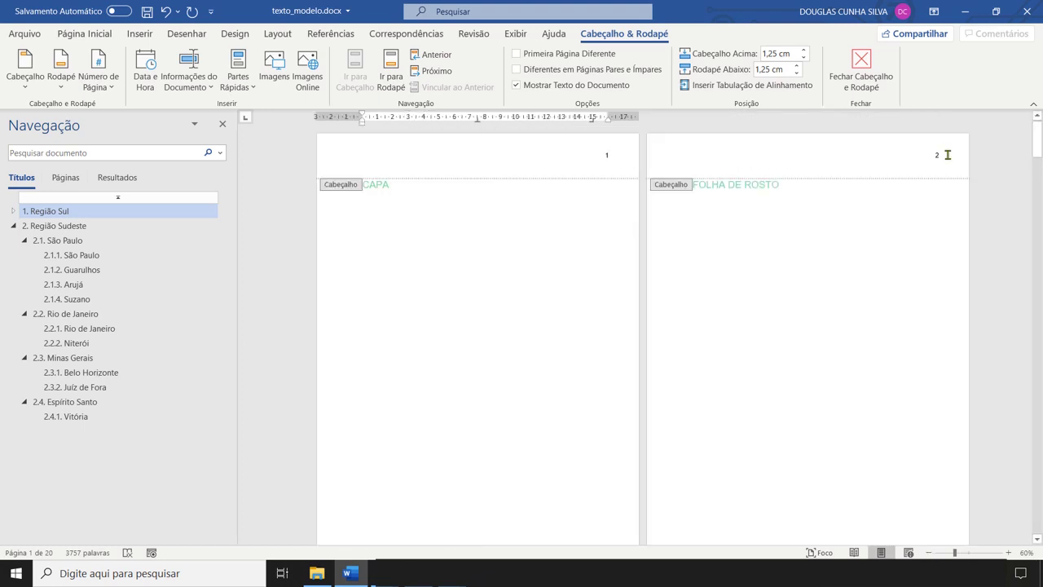
pyautogui.moveTo(1038, 139); pyautogui.dragTo(1041, 218)
# Leave header editing and remove the blank page content between the Sumário and the 1. REGIÃO SUL heading.
pyautogui.doubleClick(672, 249)
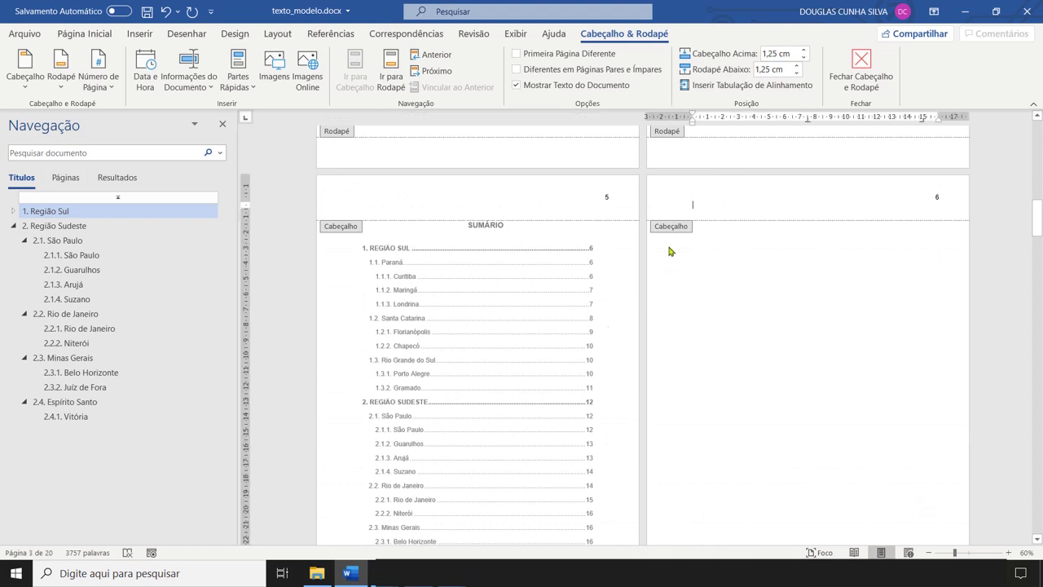
pyautogui.click(692, 229)
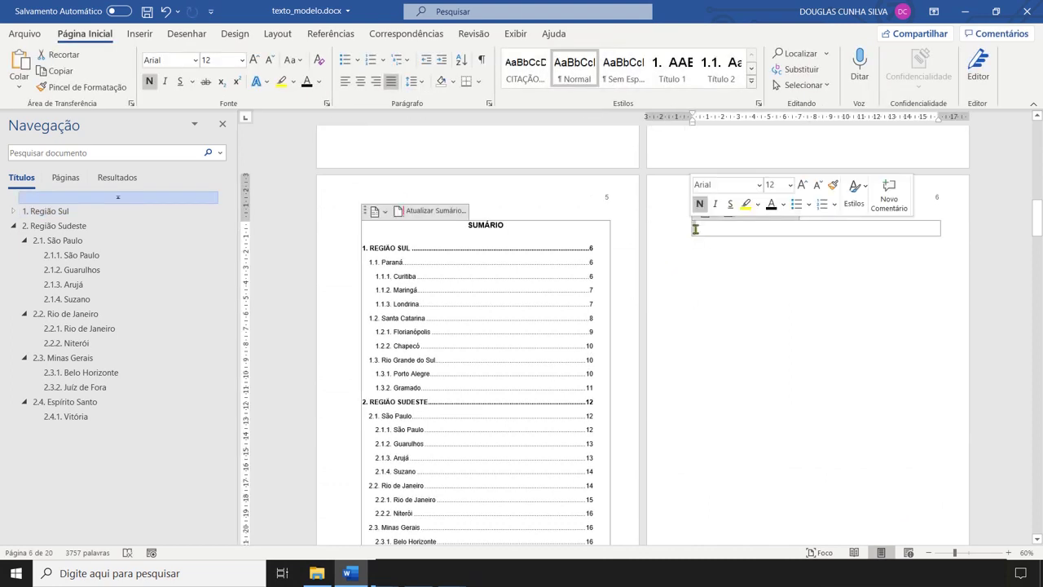
pyautogui.click(695, 257)
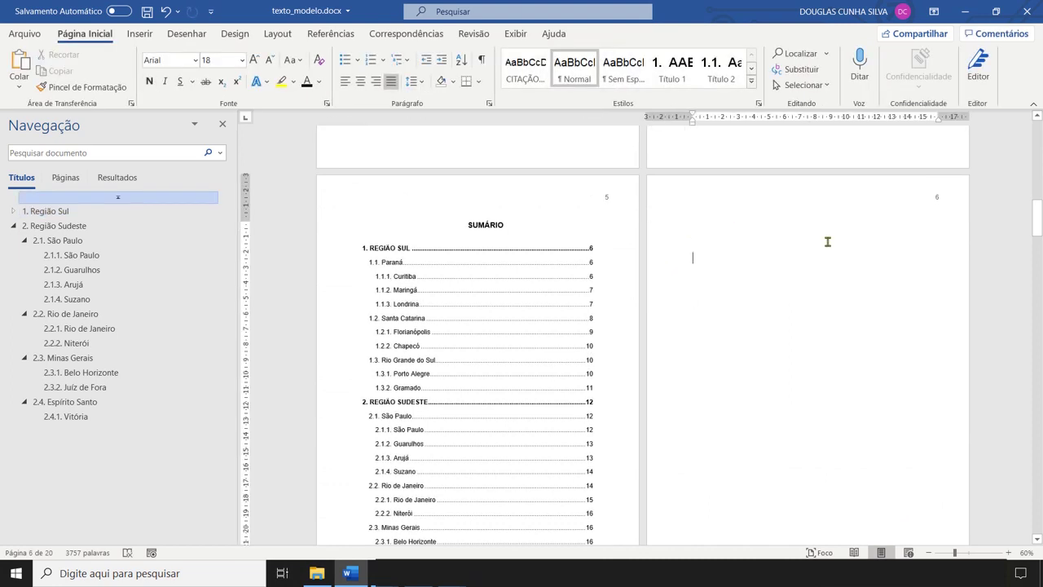
pyautogui.press('Delete')
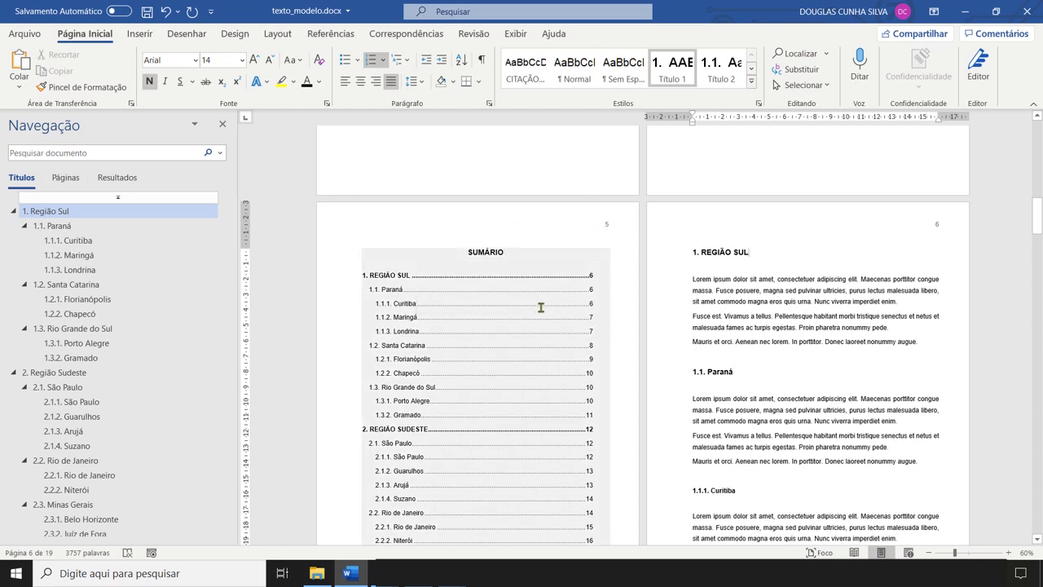
# Insert a Próxima Página section break at the end of the Sumário, after the 2.4.1. Vitória entry.
pyautogui.scroll(-2, 528, 325)
pyautogui.scroll(-3, 515, 377)
pyautogui.scroll(5, 577, 305)
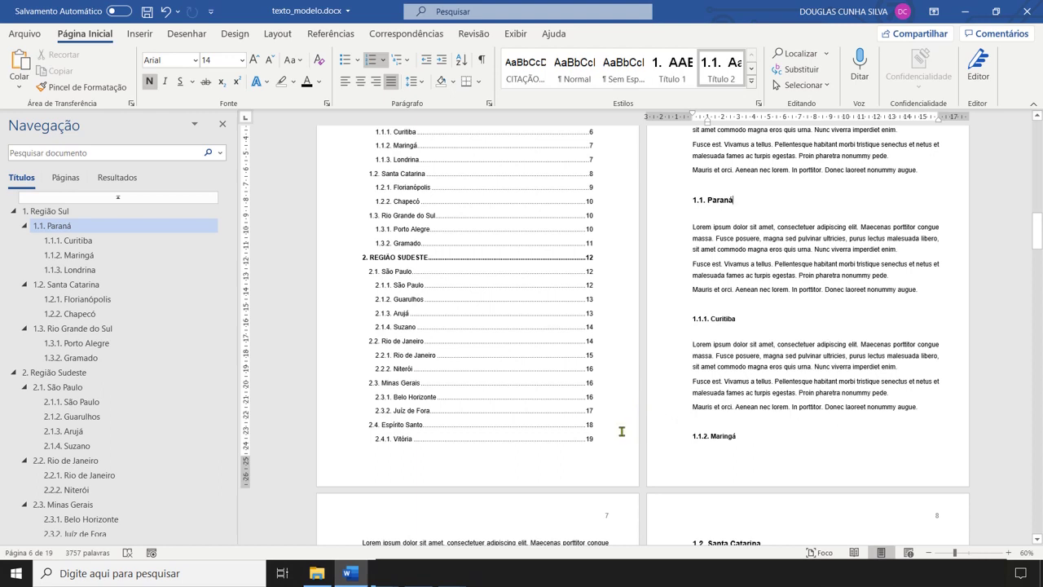
pyautogui.click(601, 443)
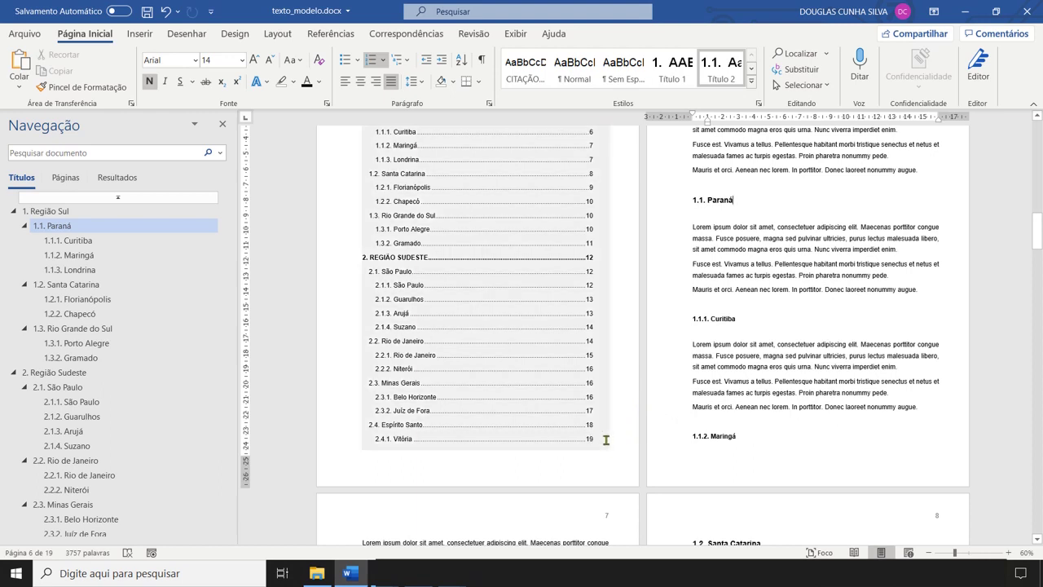
pyautogui.scroll(3, 618, 346)
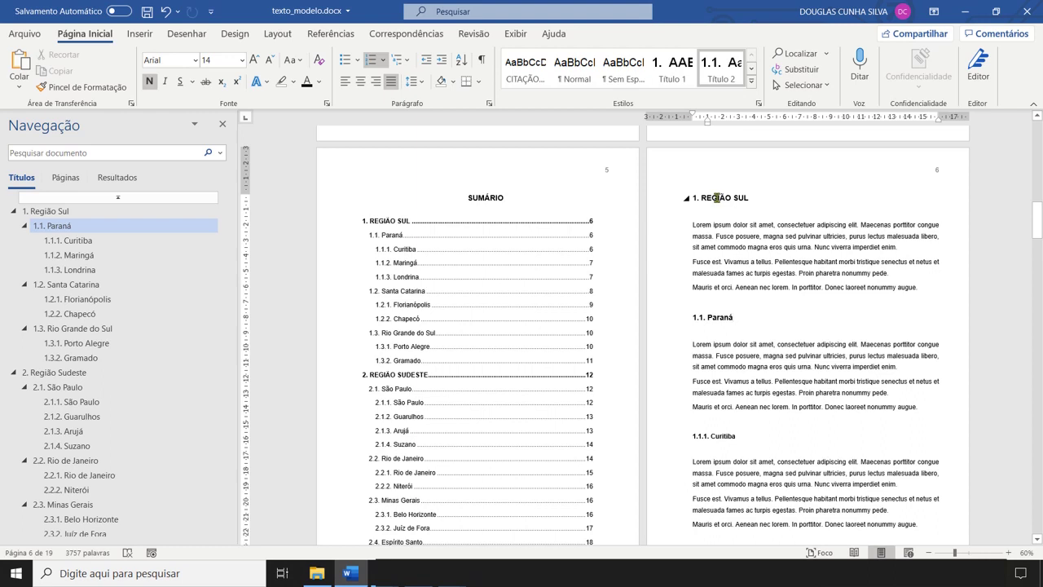
pyautogui.scroll(-3, 718, 198)
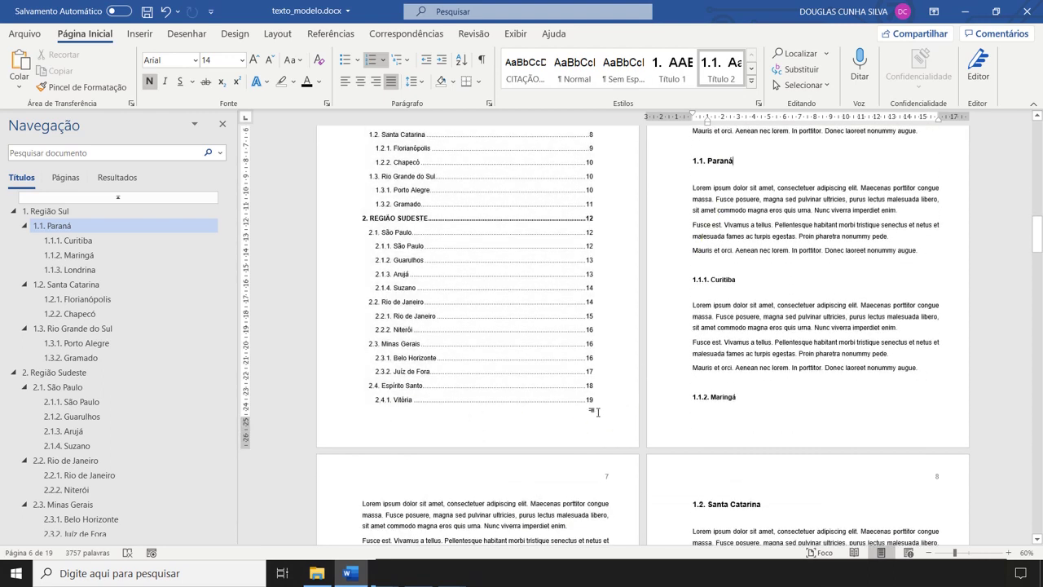
pyautogui.click(600, 402)
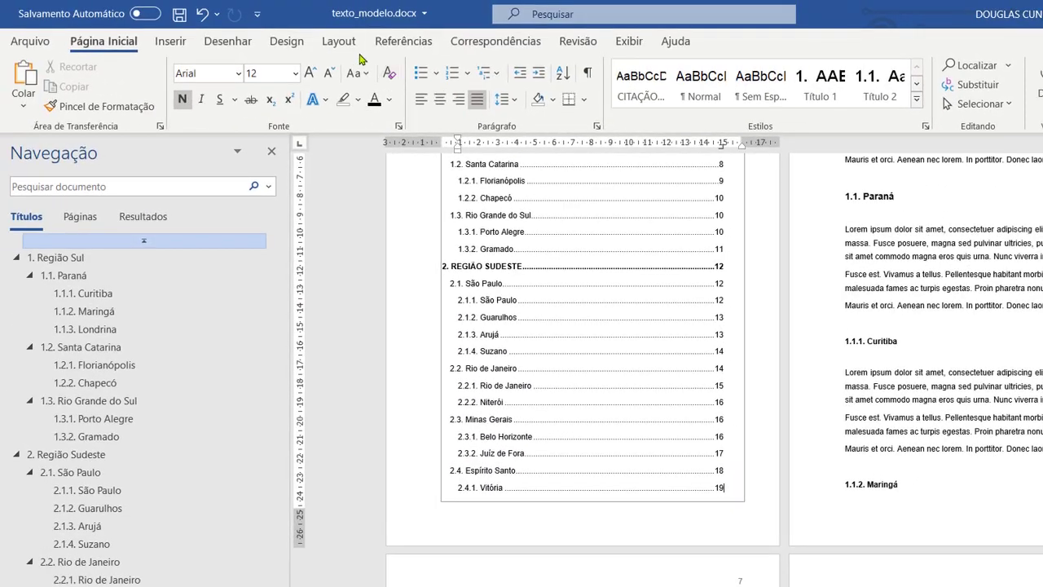
pyautogui.click(352, 47)
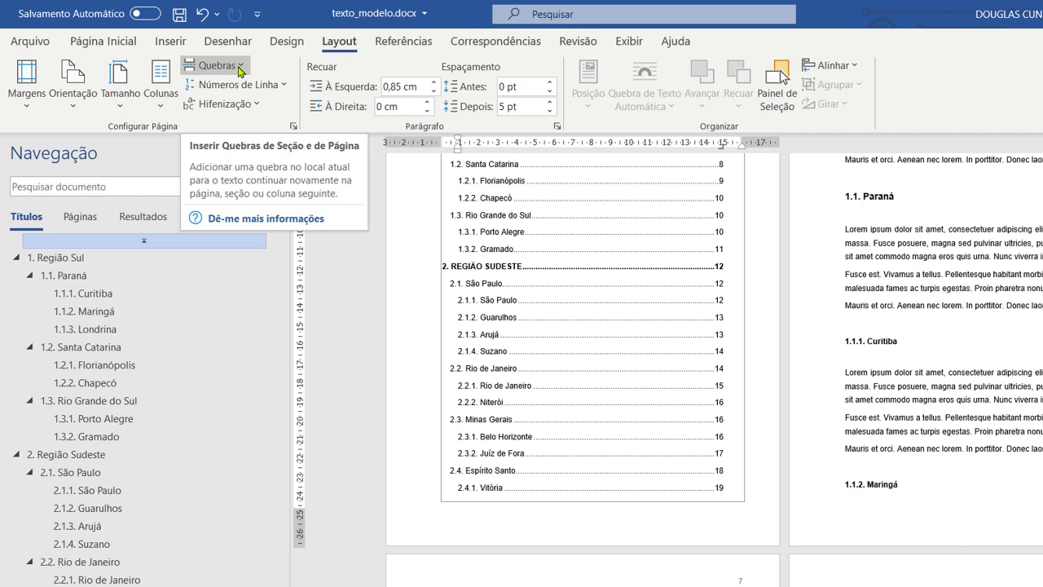
pyautogui.click(240, 70)
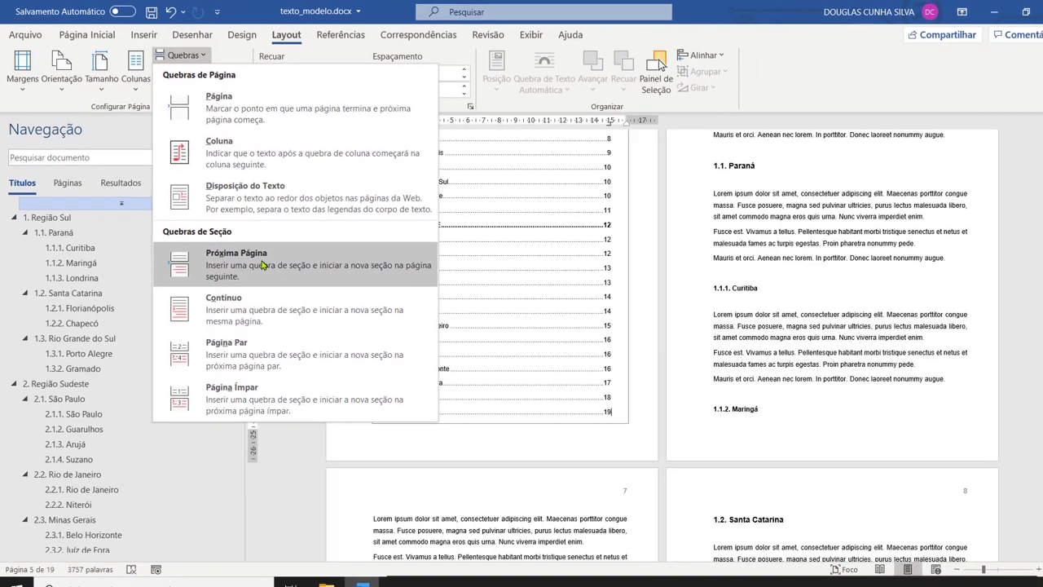
pyautogui.click(310, 311)
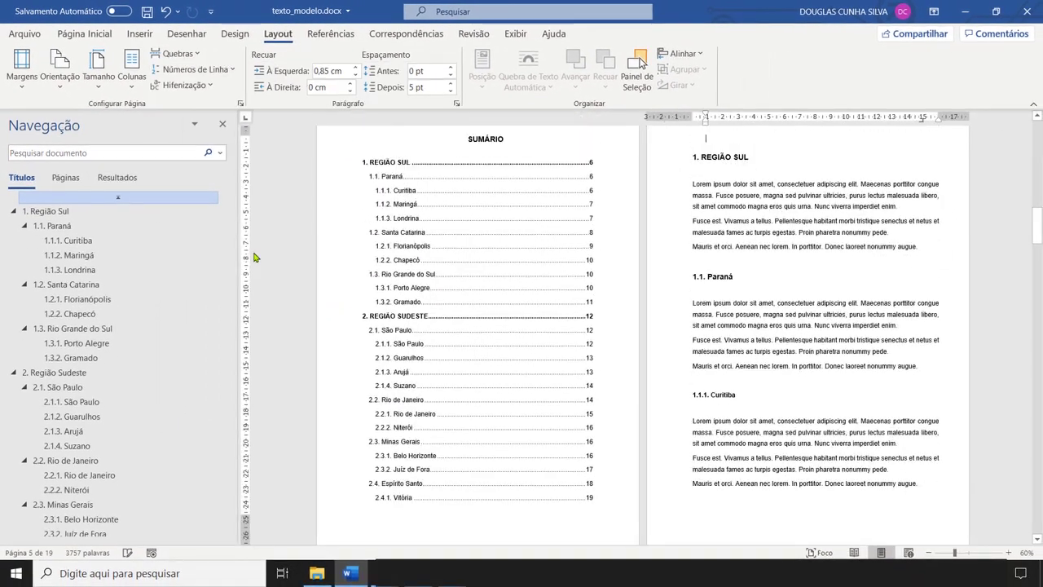
# Check the pages around the new section break and open the section 2 header on the Região Sul page.
pyautogui.scroll(3, 619, 404)
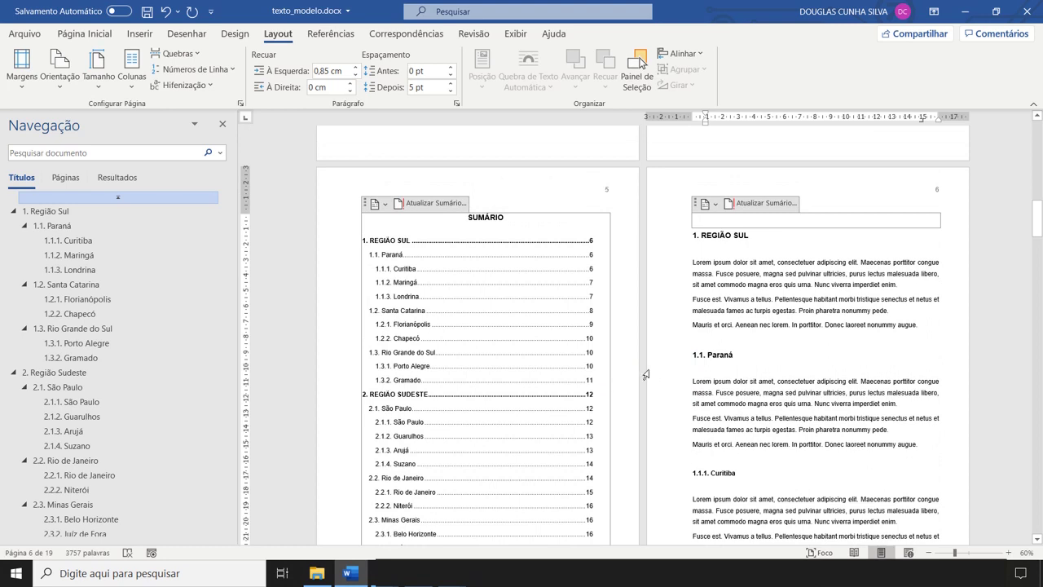
pyautogui.scroll(-3, 643, 376)
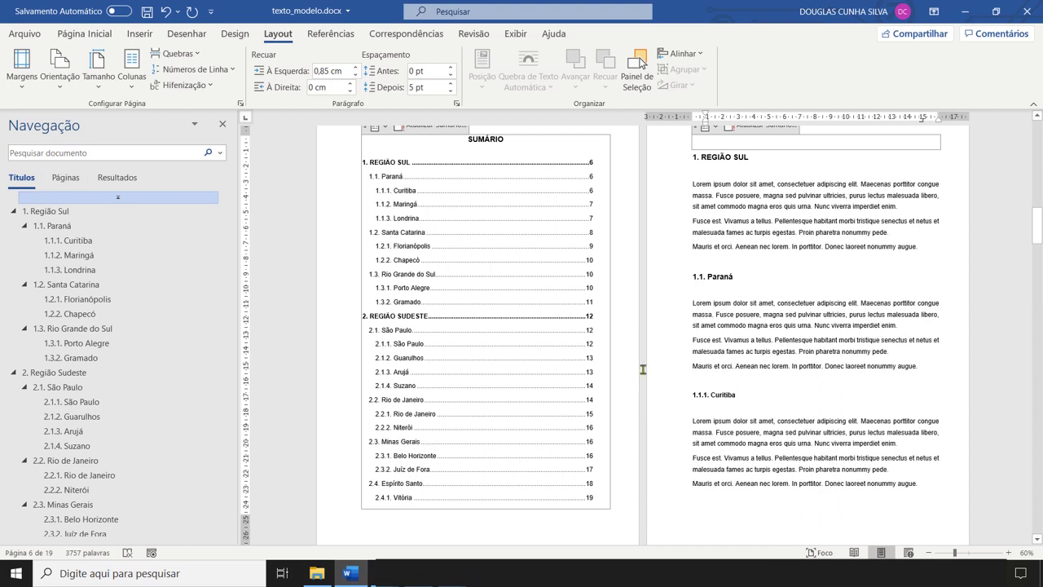
pyautogui.scroll(-2, 643, 371)
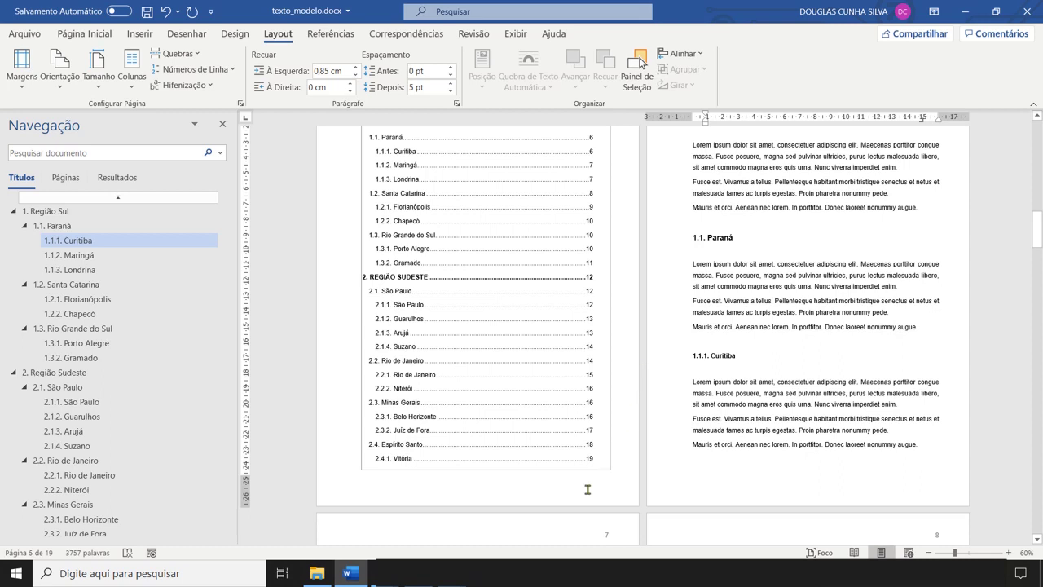
pyautogui.scroll(5, 644, 442)
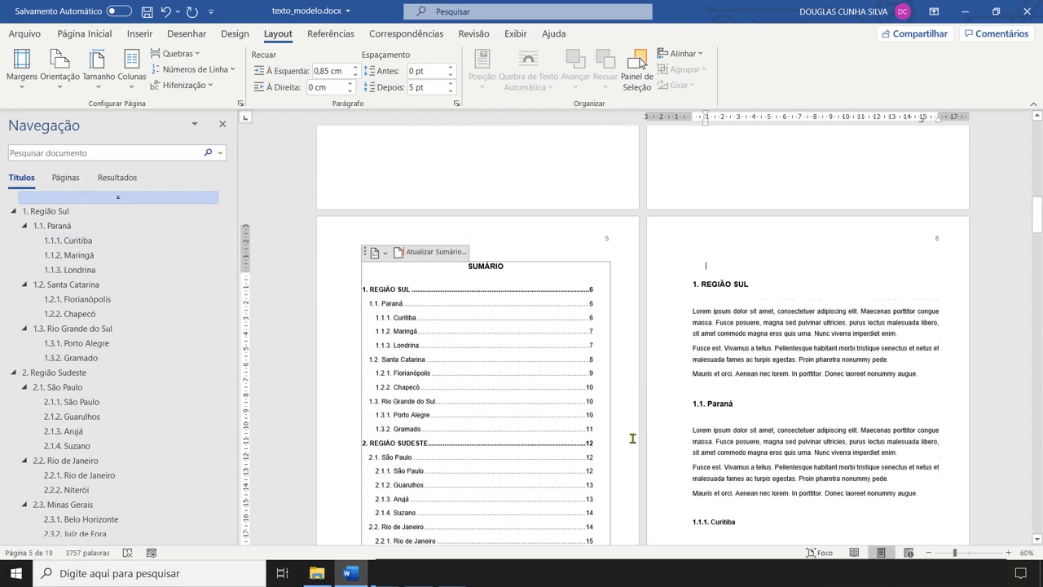
pyautogui.doubleClick(692, 278)
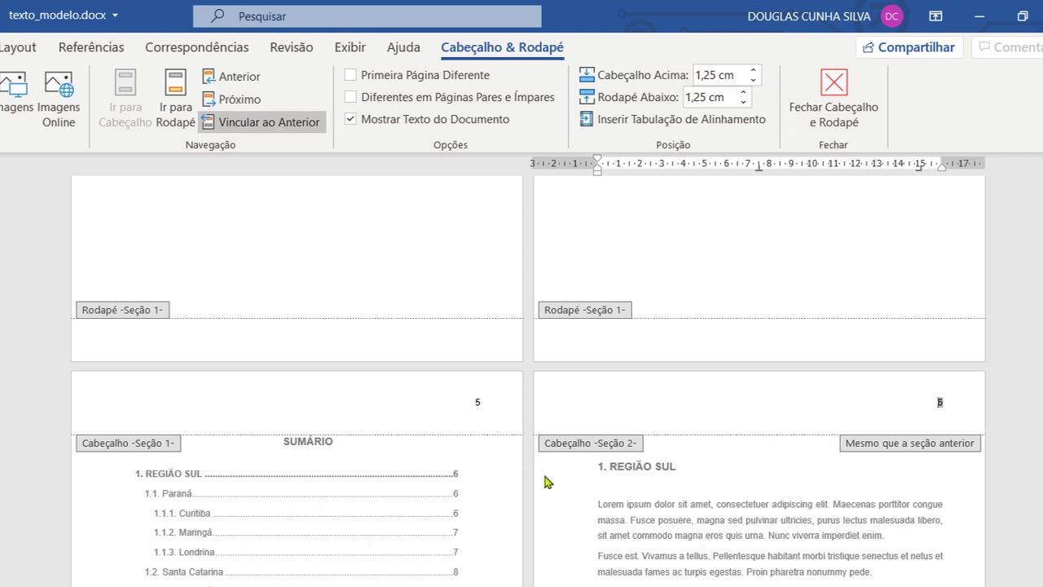
# Try deleting the page number from the section 1 header on the Sumário page, and undo the deletion.
pyautogui.click(489, 403)
pyautogui.moveTo(489, 402); pyautogui.dragTo(436, 395)
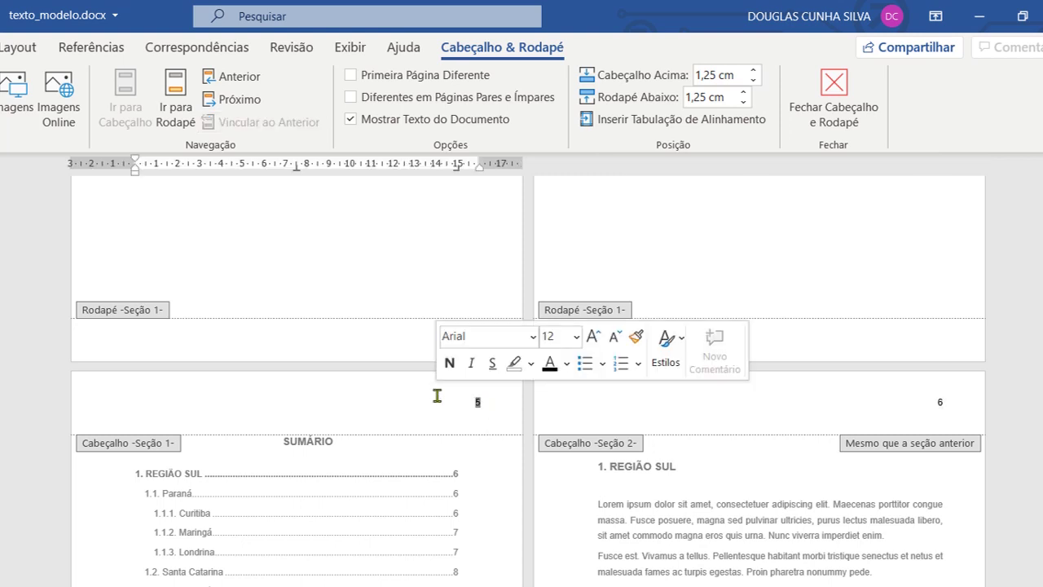
pyautogui.scroll(10, 483, 455)
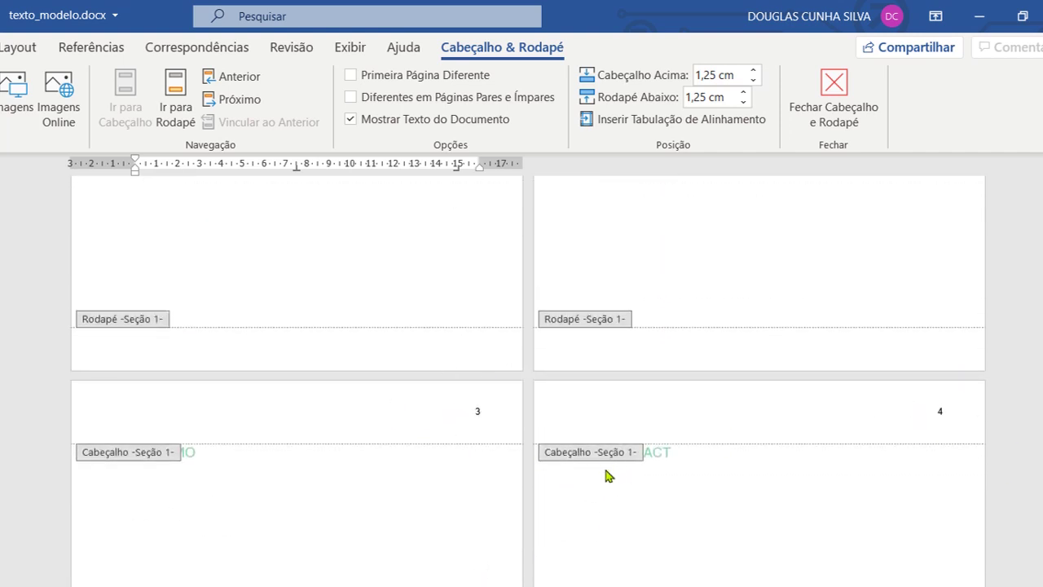
pyautogui.scroll(-10, 605, 475)
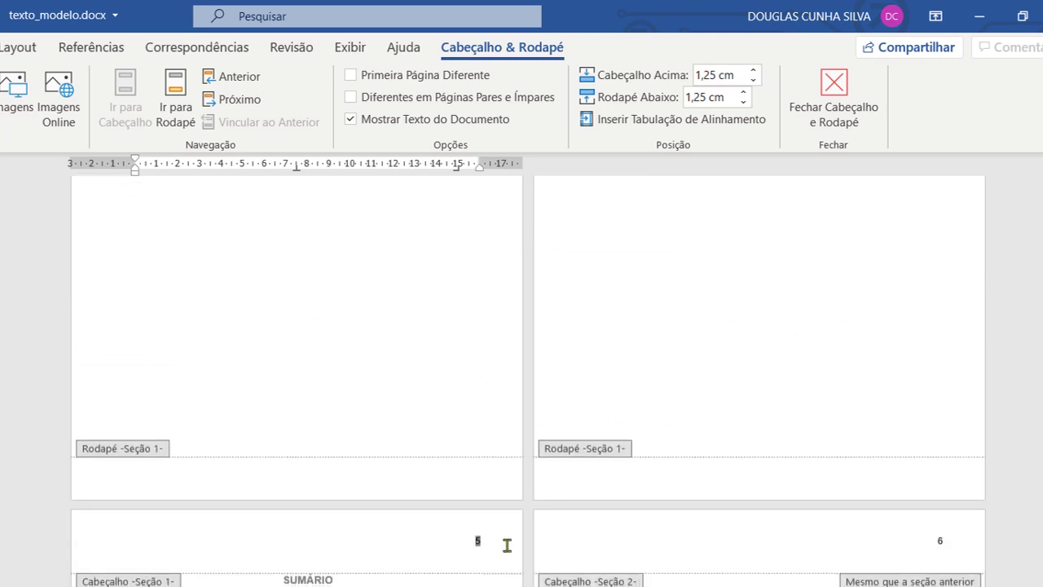
pyautogui.press('Delete')
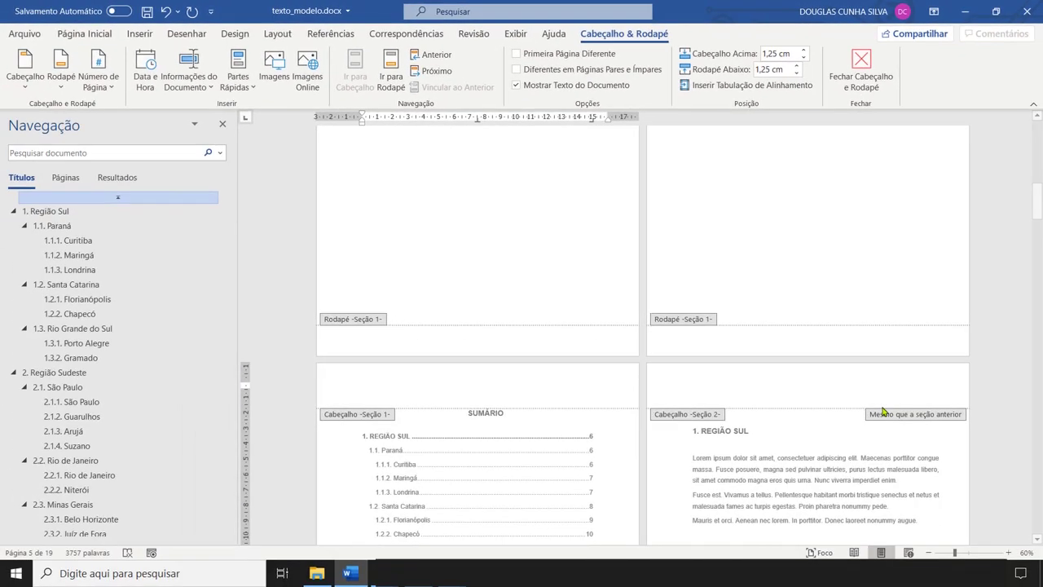
pyautogui.hotkey('ctrl', 'z')
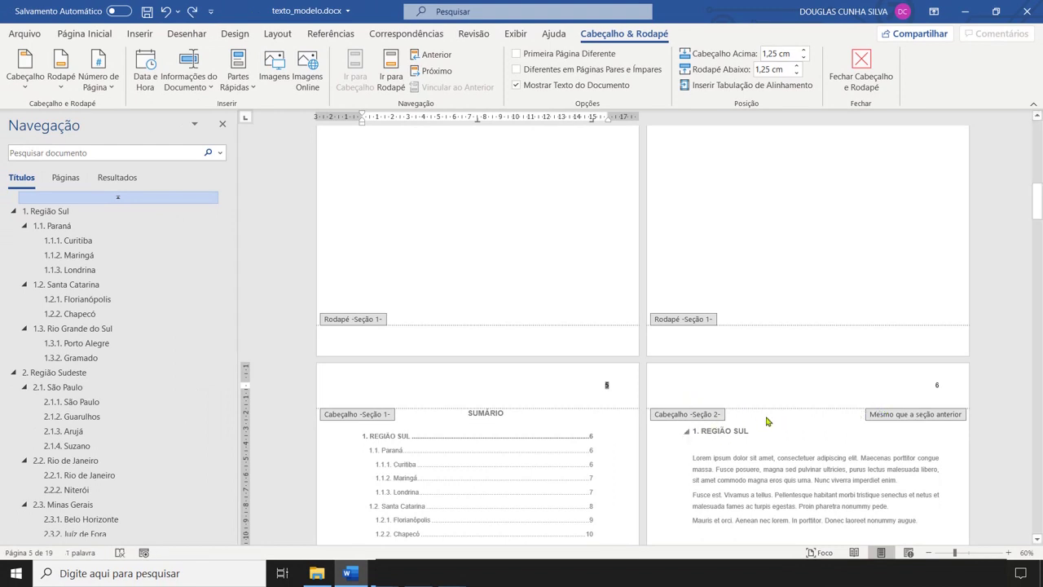
# Unlink the section 2 header from the previous section and delete the page number from the section 1 header on the Sumário page.
pyautogui.click(924, 389)
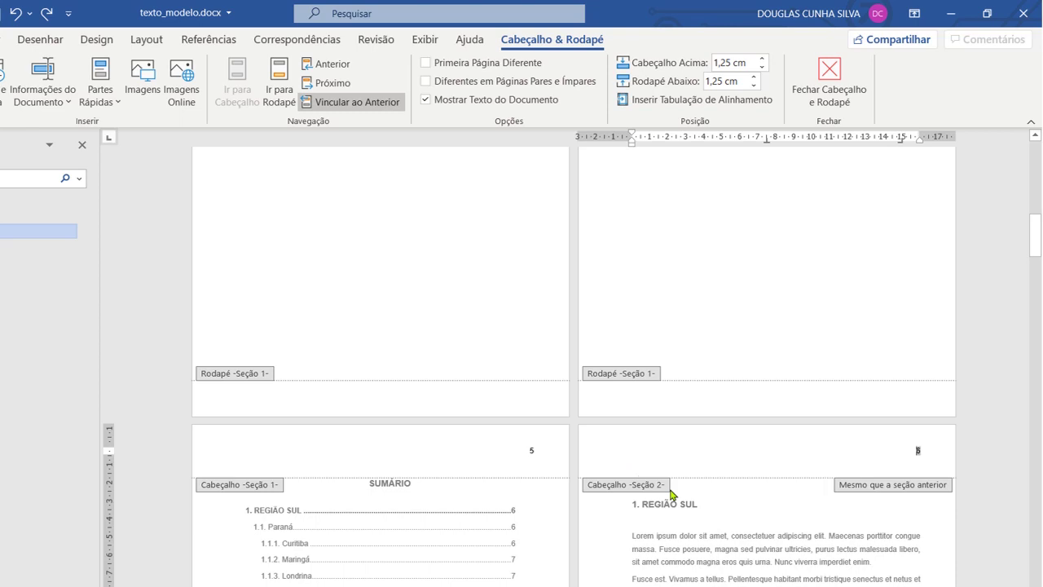
pyautogui.click(363, 111)
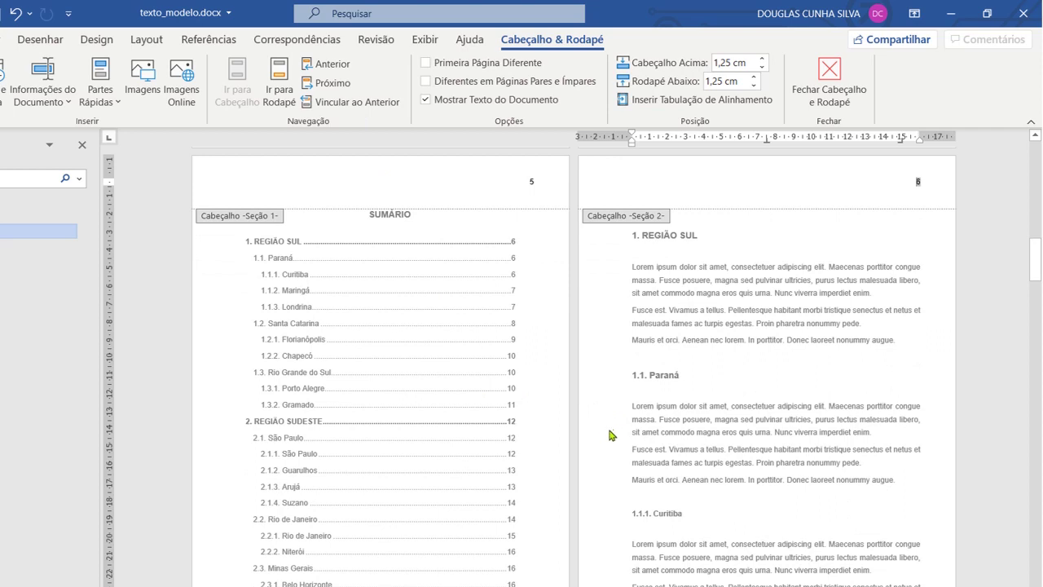
pyautogui.scroll(5, 612, 435)
pyautogui.click(550, 390)
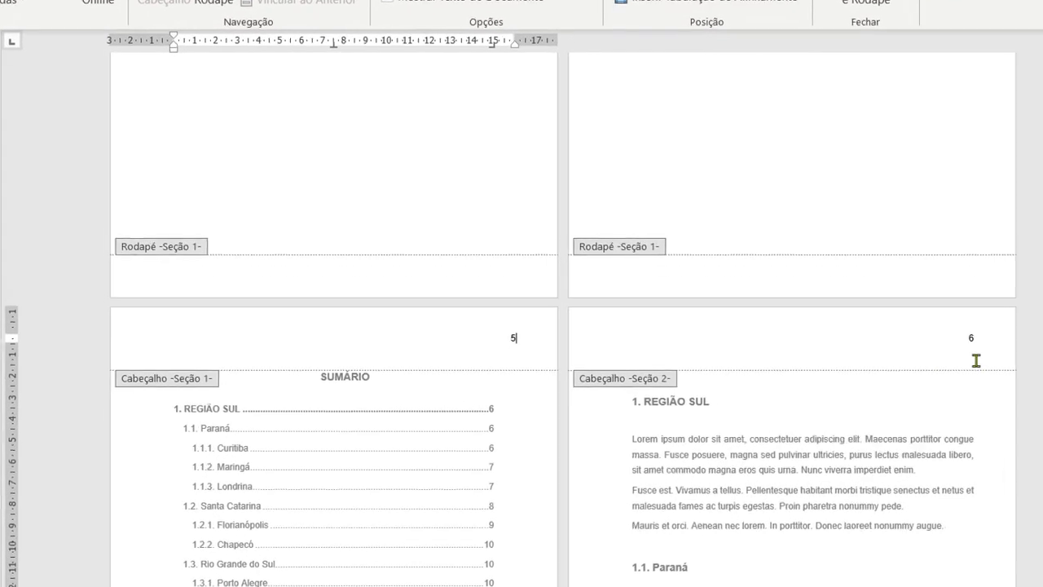
pyautogui.moveTo(528, 334); pyautogui.dragTo(491, 335)
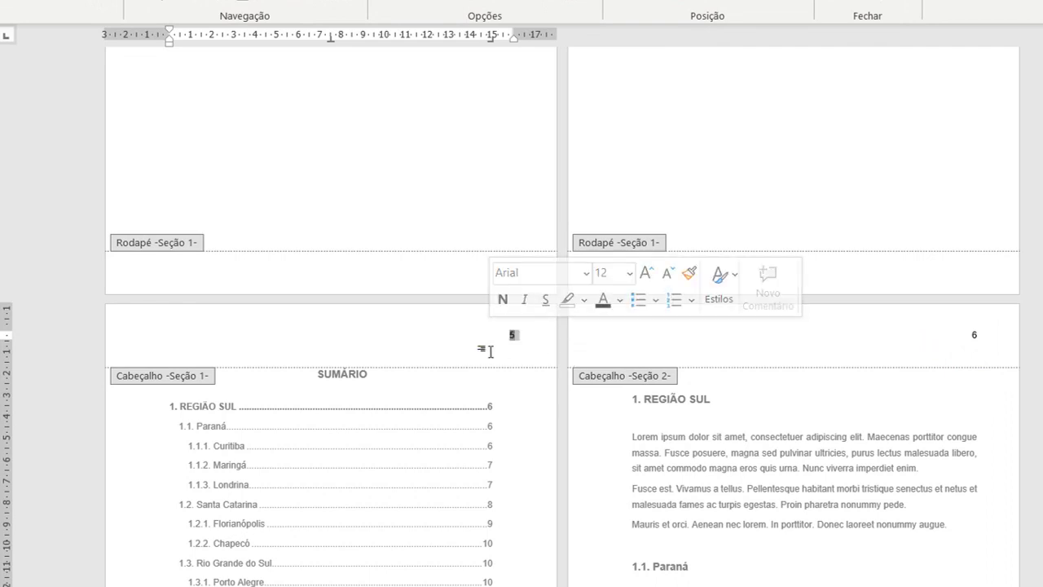
pyautogui.press('Delete')
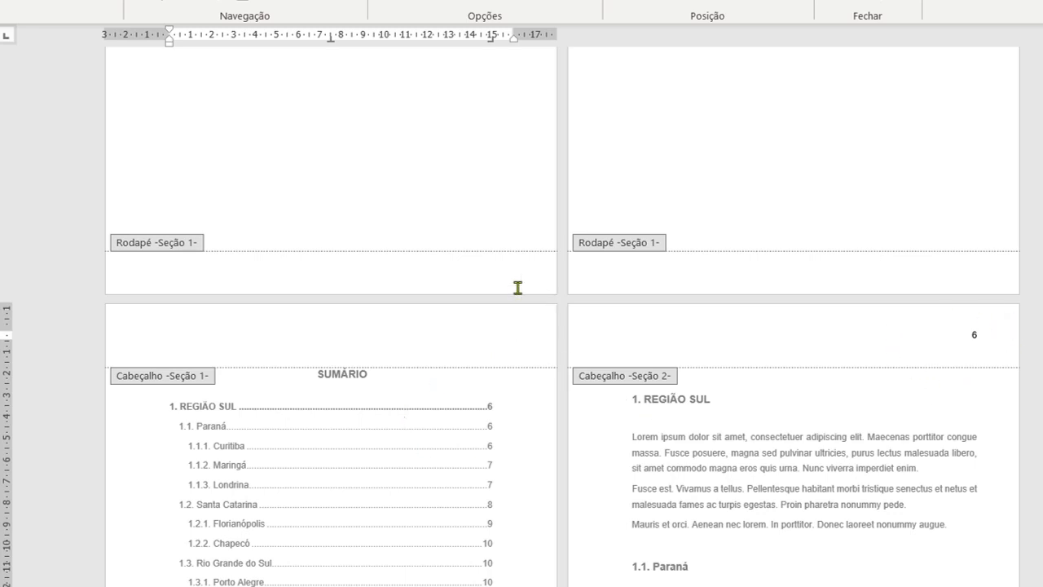
# Close header editing and check the headers of the front matter pages from RESUMO back to CAPA.
pyautogui.scroll(-15, 545, 353)
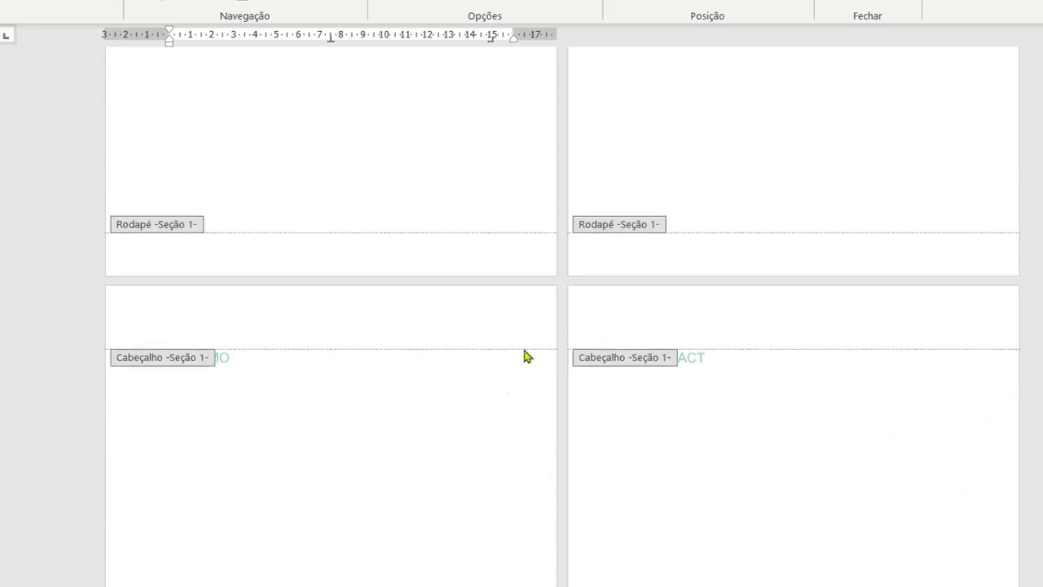
pyautogui.doubleClick(473, 401)
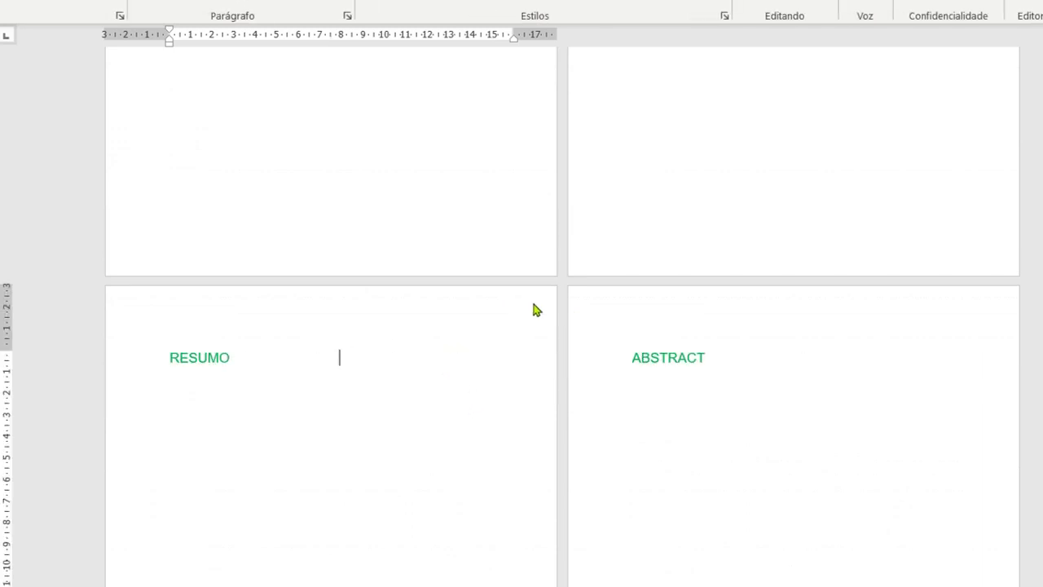
pyautogui.scroll(10, 549, 174)
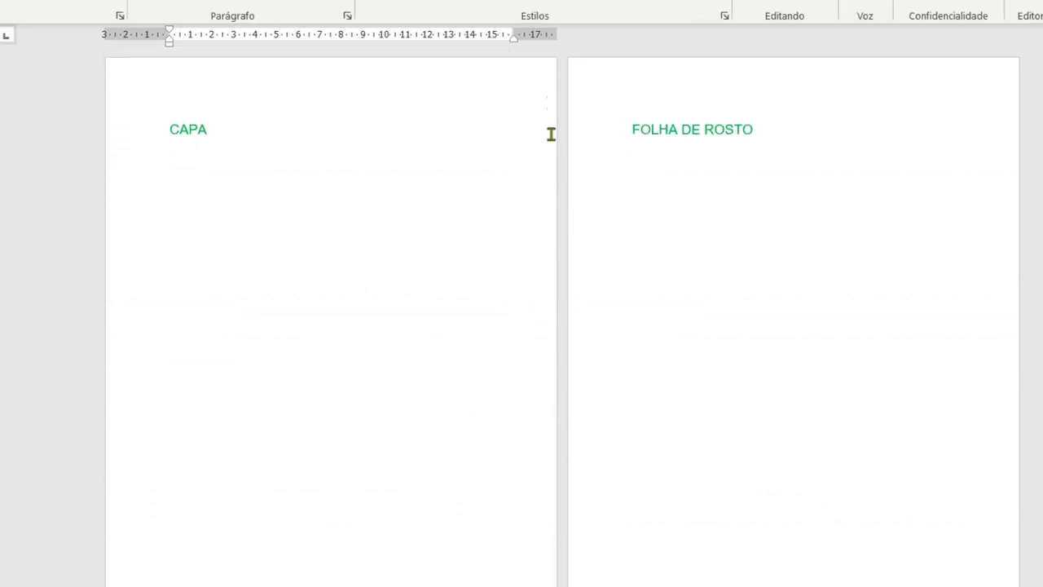
pyautogui.scroll(-1, 424, 186)
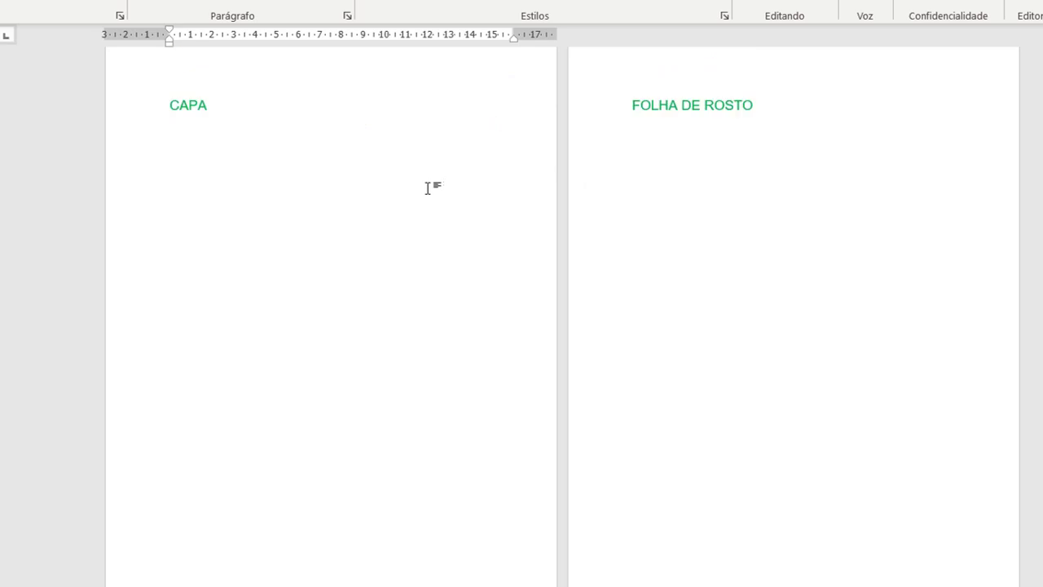
pyautogui.scroll(1, 428, 188)
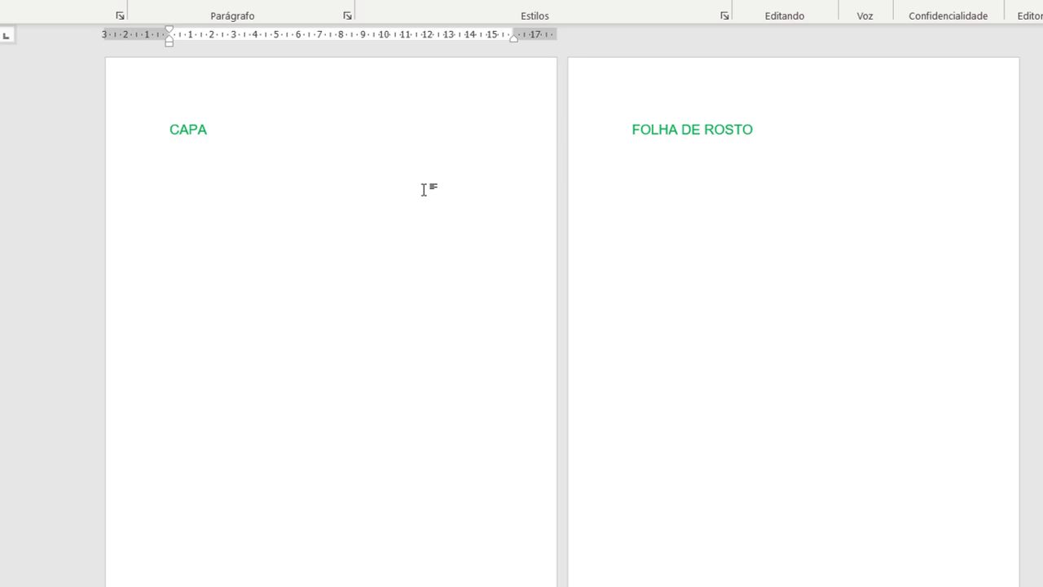
# Check the headers from CAPA through the Sumário and compare them with the page number on the Região Sul page.
pyautogui.scroll(-10, 423, 189)
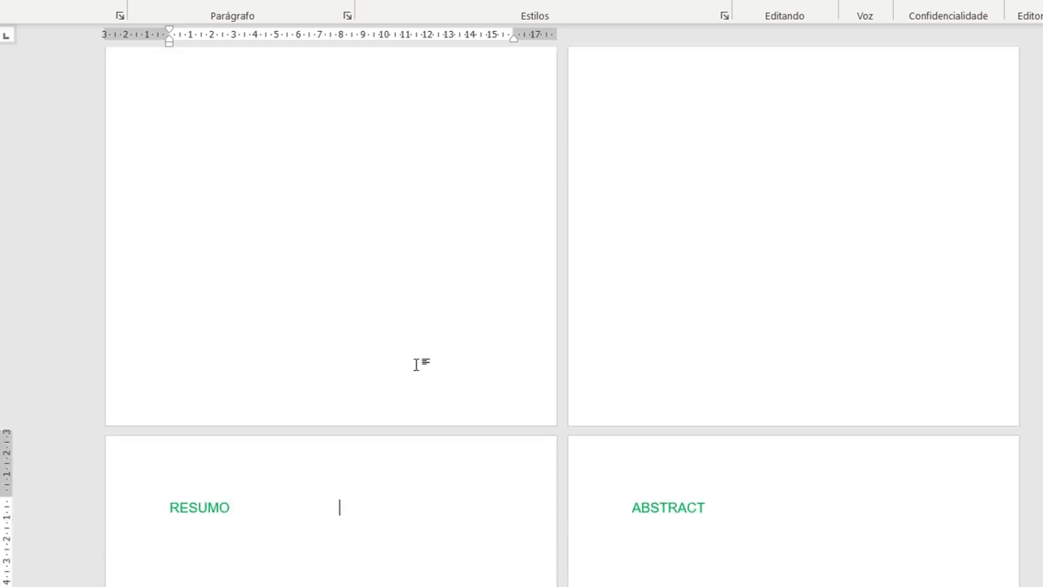
pyautogui.scroll(-7, 448, 412)
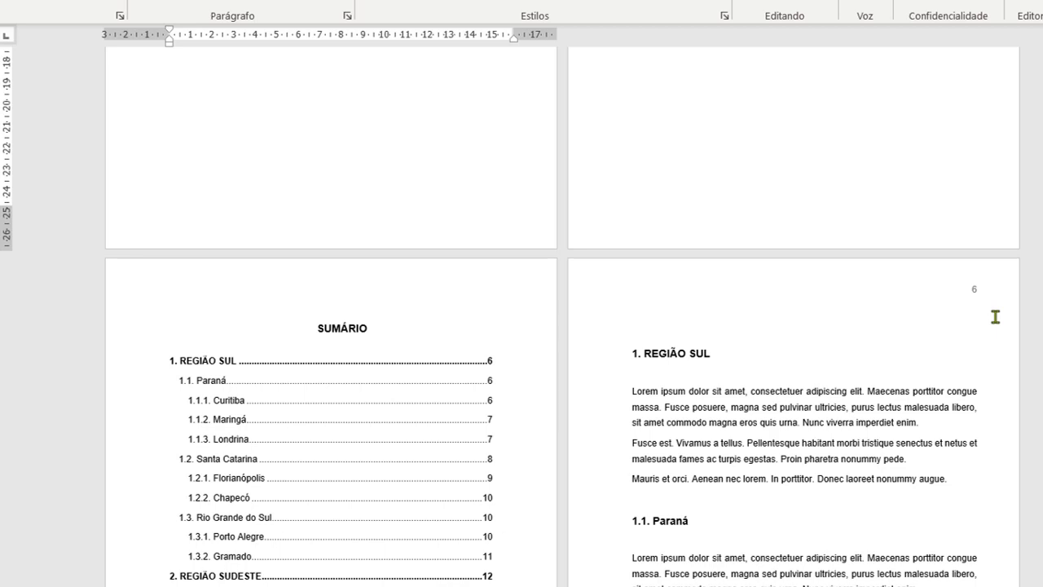
pyautogui.scroll(17, 869, 275)
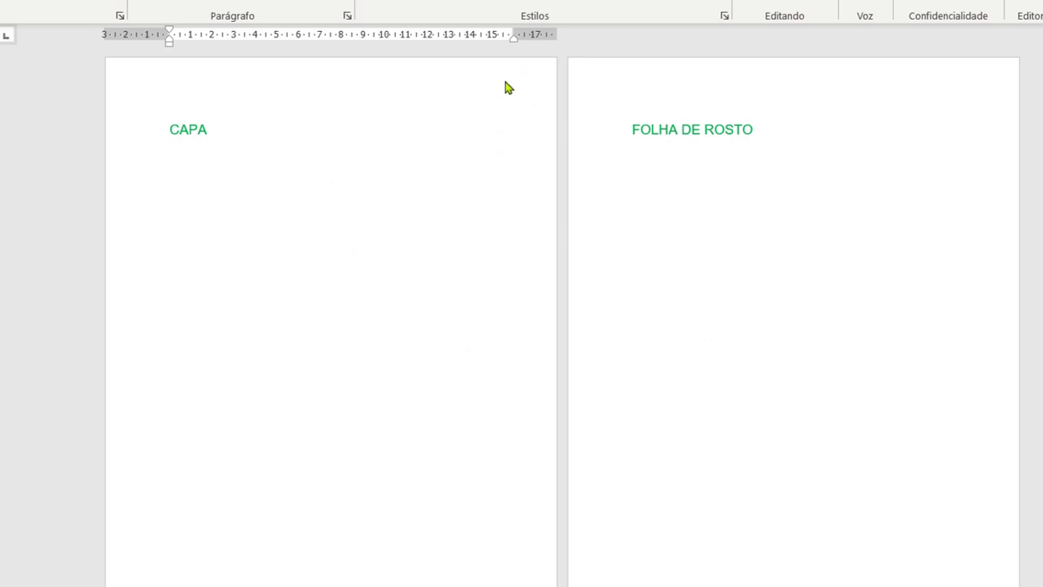
pyautogui.scroll(-8, 931, 74)
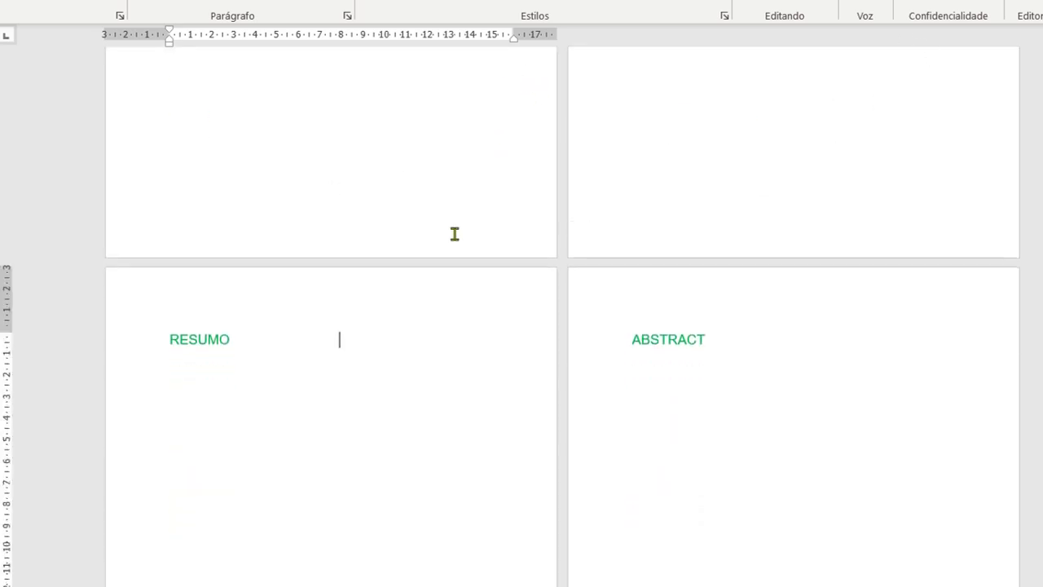
pyautogui.scroll(-8, 766, 321)
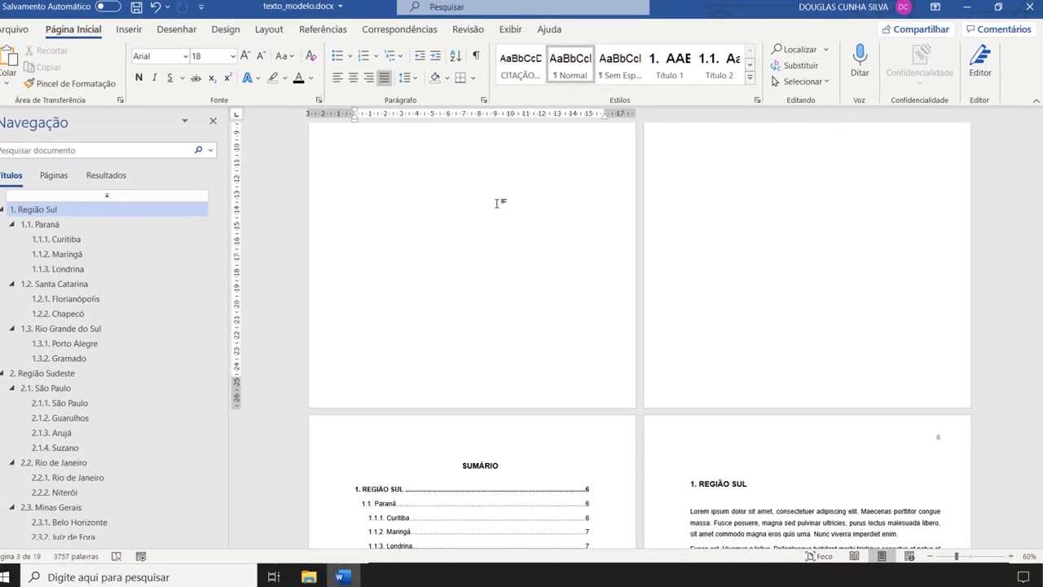
pyautogui.scroll(5, 501, 204)
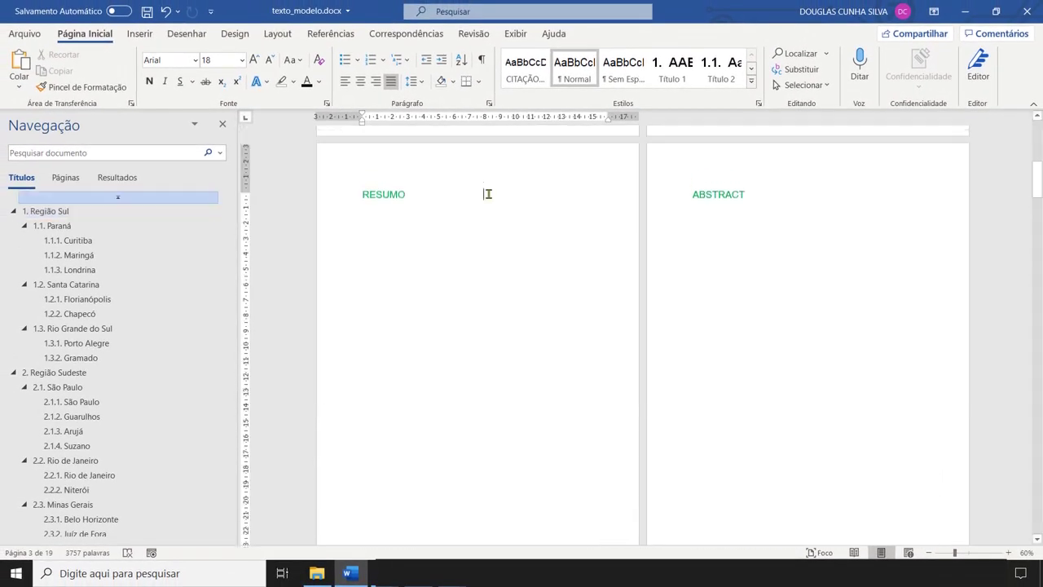
pyautogui.scroll(5, 487, 193)
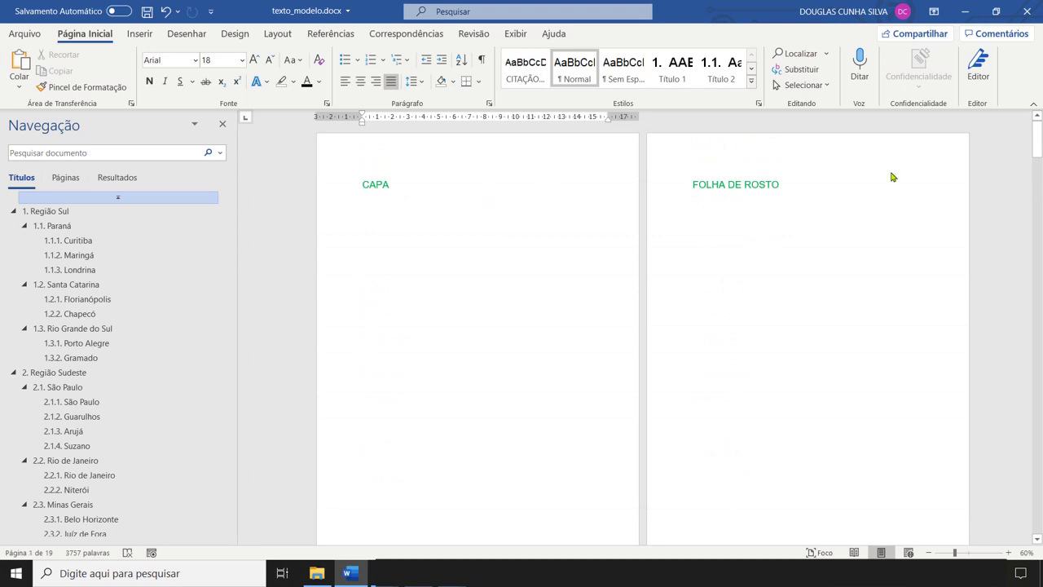
pyautogui.scroll(-10, 891, 176)
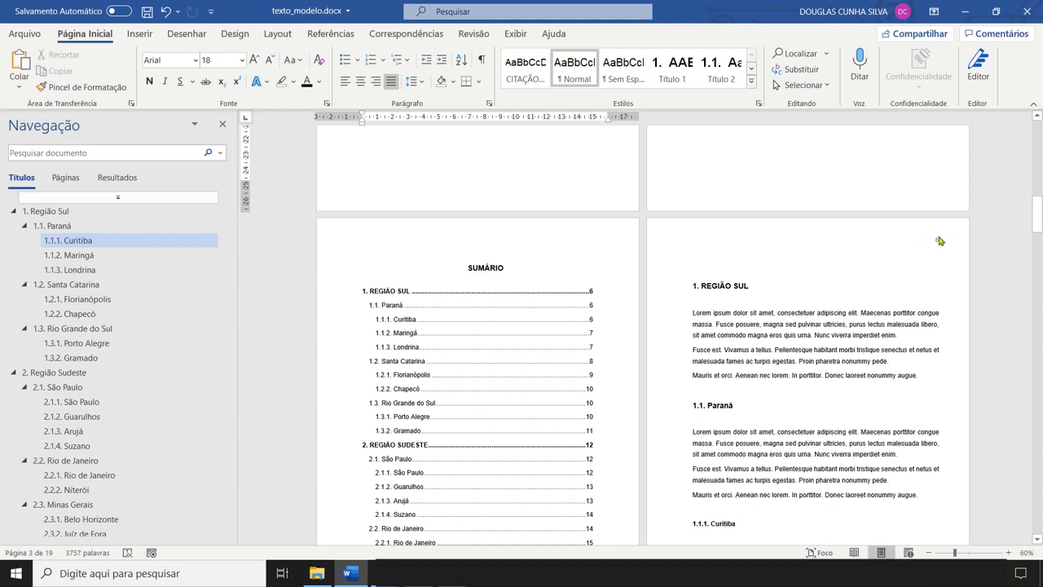
pyautogui.scroll(10, 775, 275)
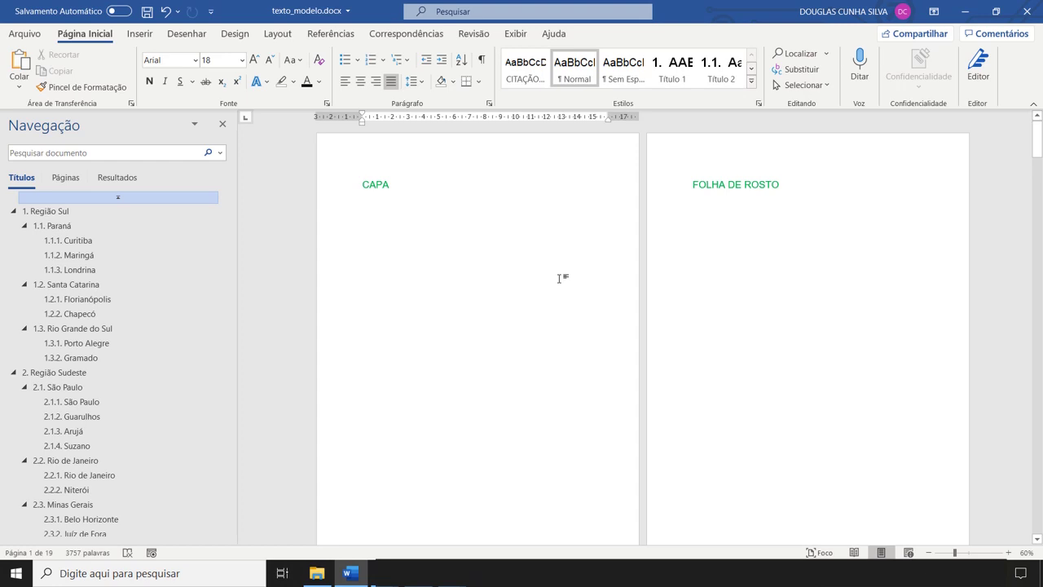
# Open the section 1 header on the CAPA page and set its page numbering to start at 0.
pyautogui.doubleClick(474, 156)
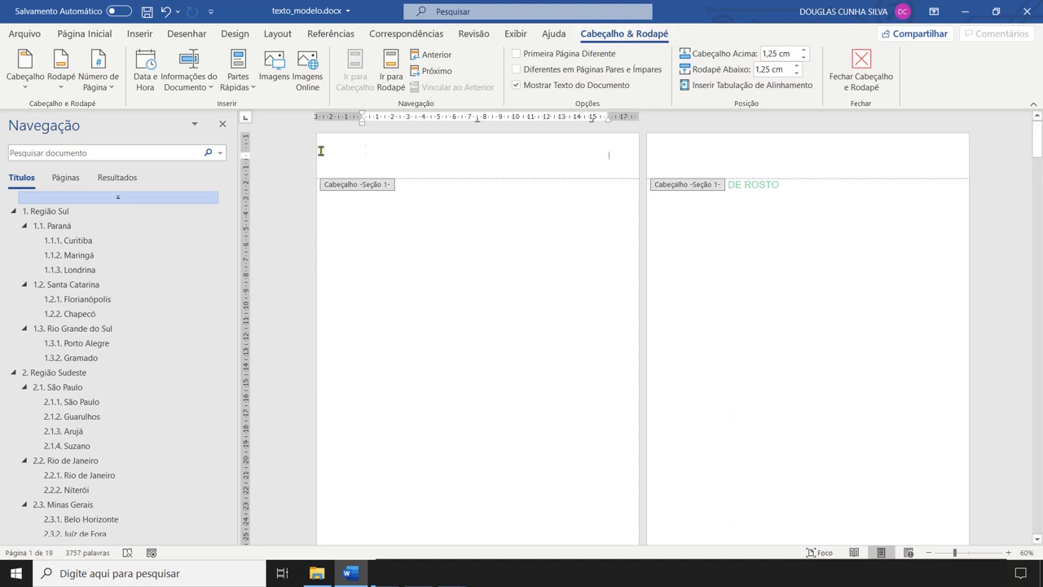
pyautogui.click(105, 88)
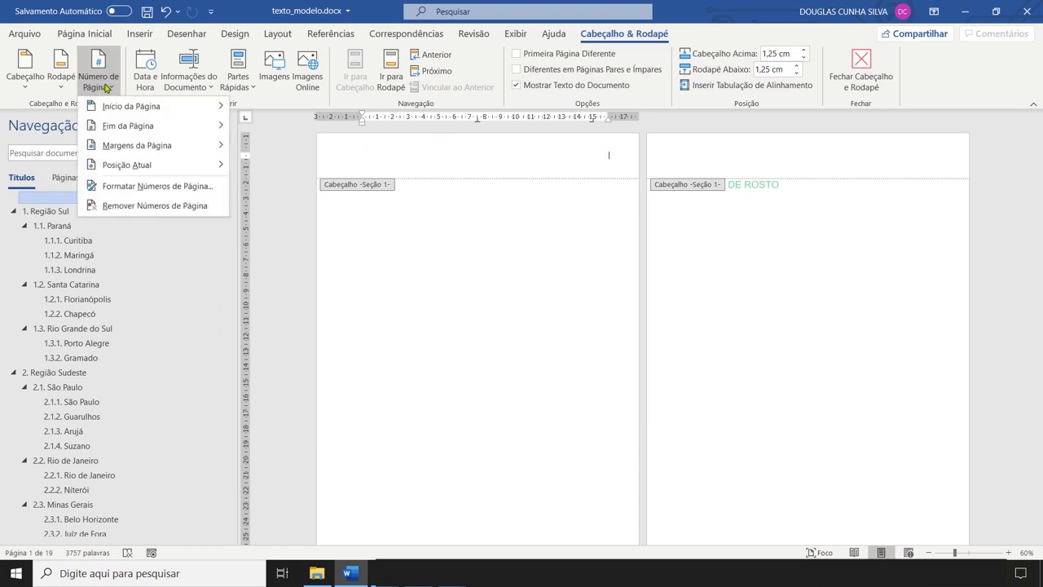
pyautogui.click(149, 192)
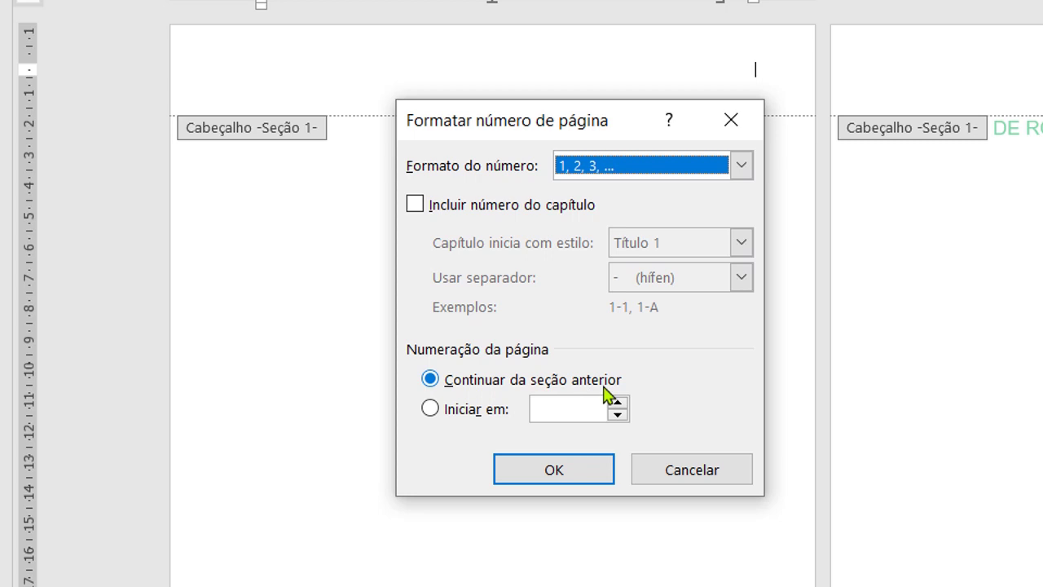
pyautogui.click(435, 414)
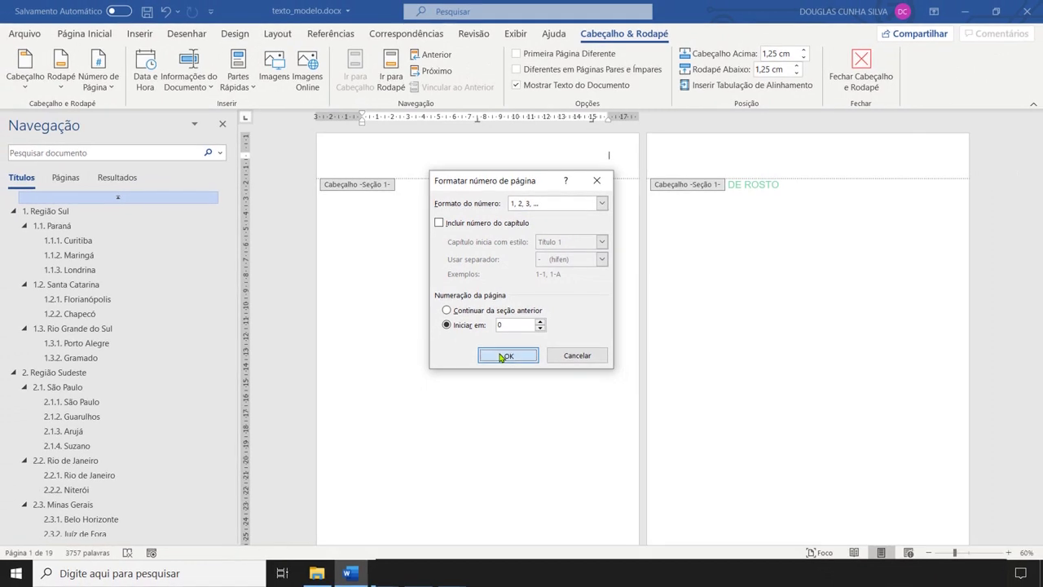
pyautogui.click(515, 389)
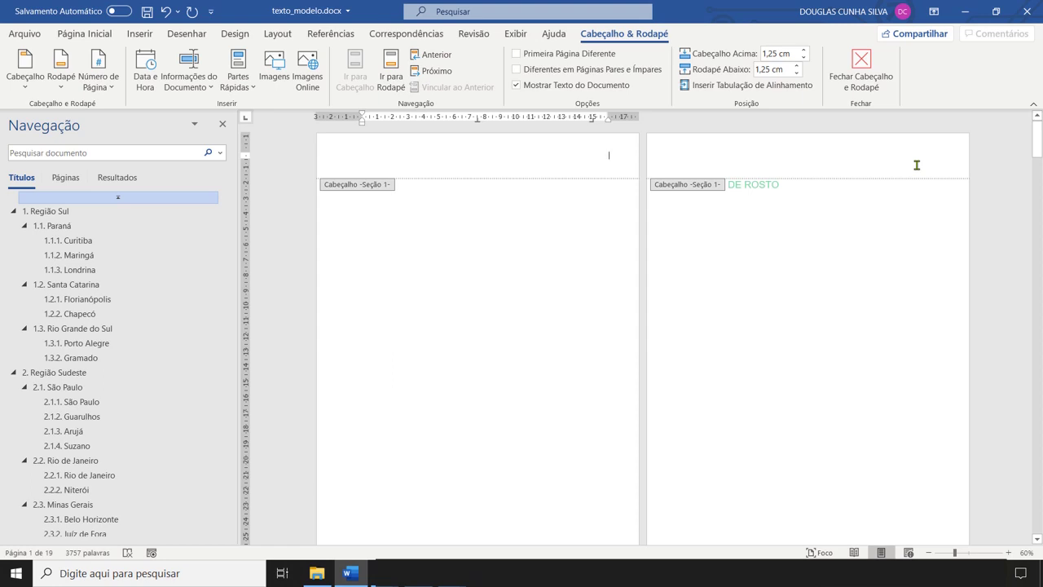
# Close header editing on the Sumário page and update the entire table of contents.
pyautogui.scroll(-10, 913, 164)
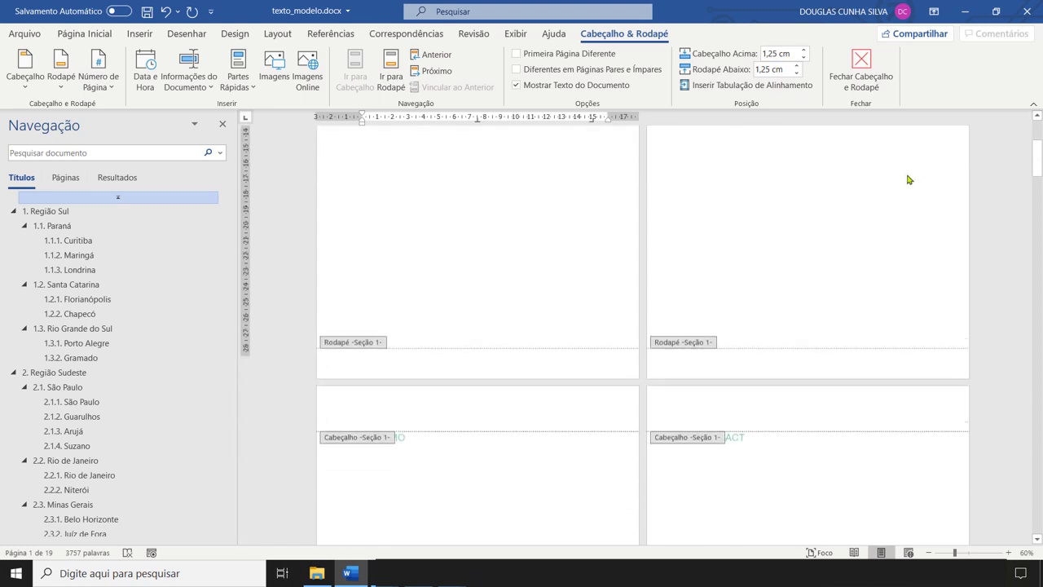
pyautogui.scroll(-10, 878, 198)
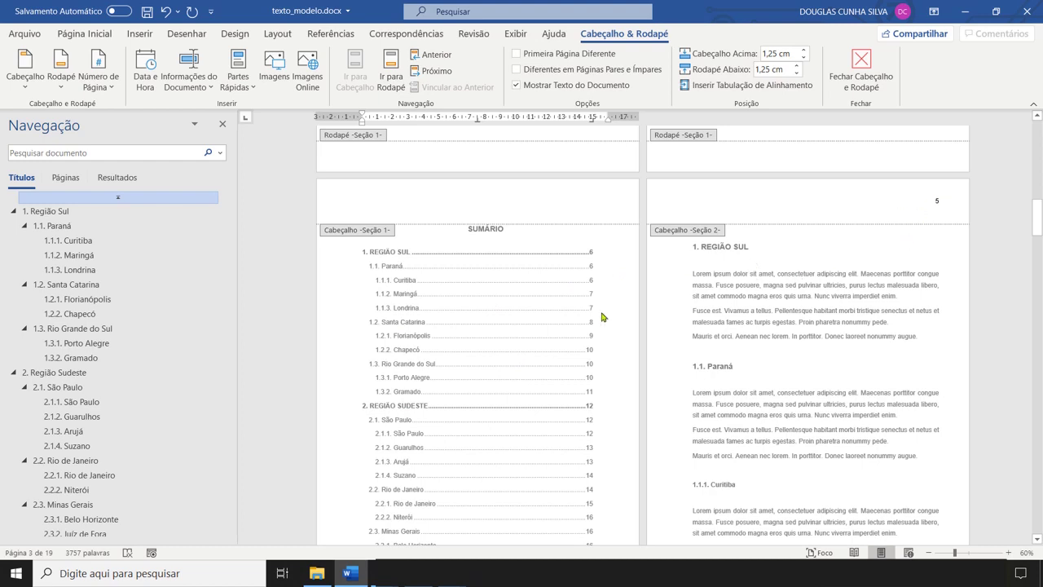
pyautogui.doubleClick(454, 361)
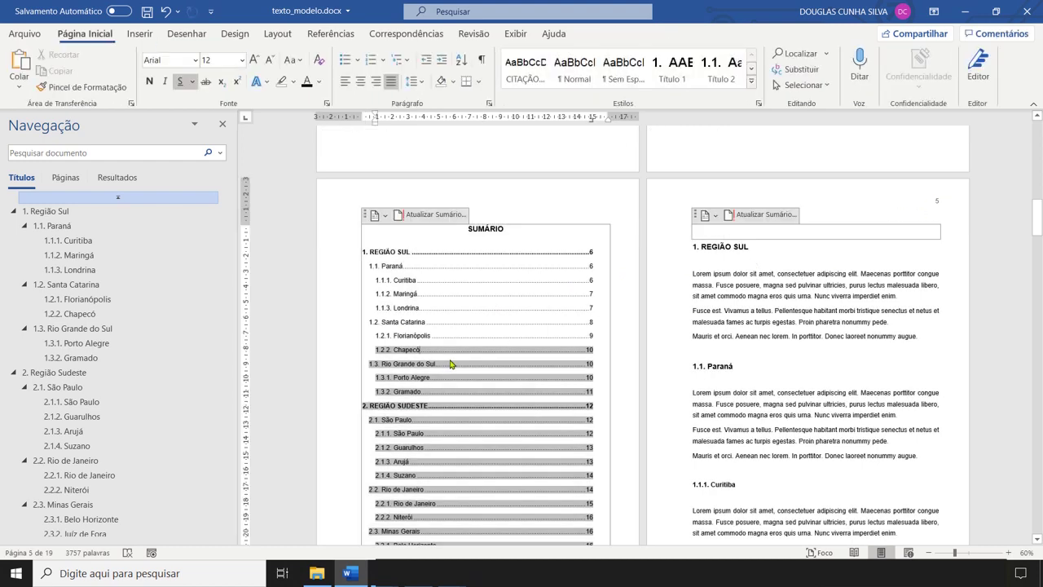
pyautogui.click(440, 335)
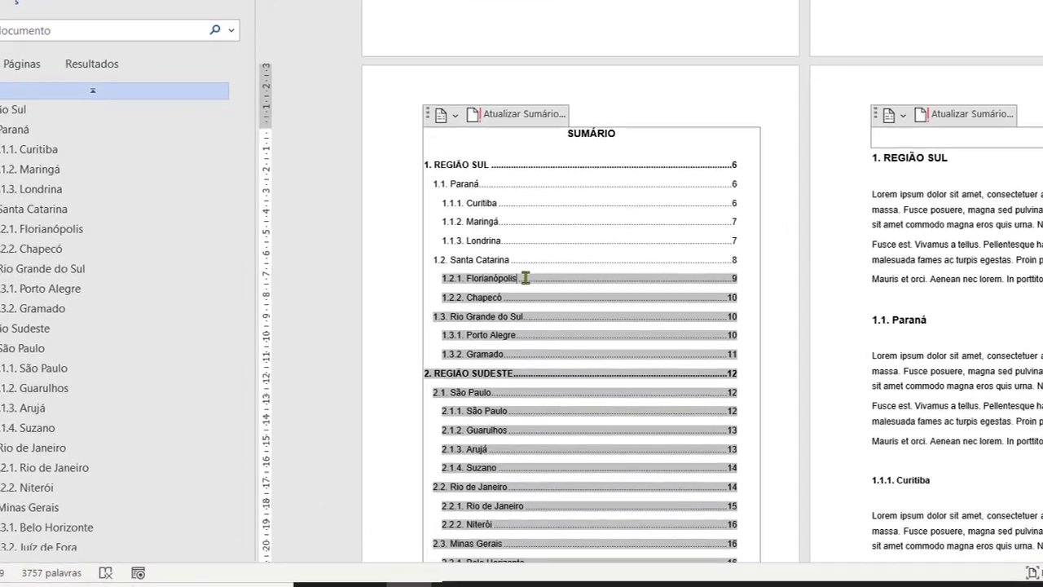
pyautogui.rightClick(440, 335)
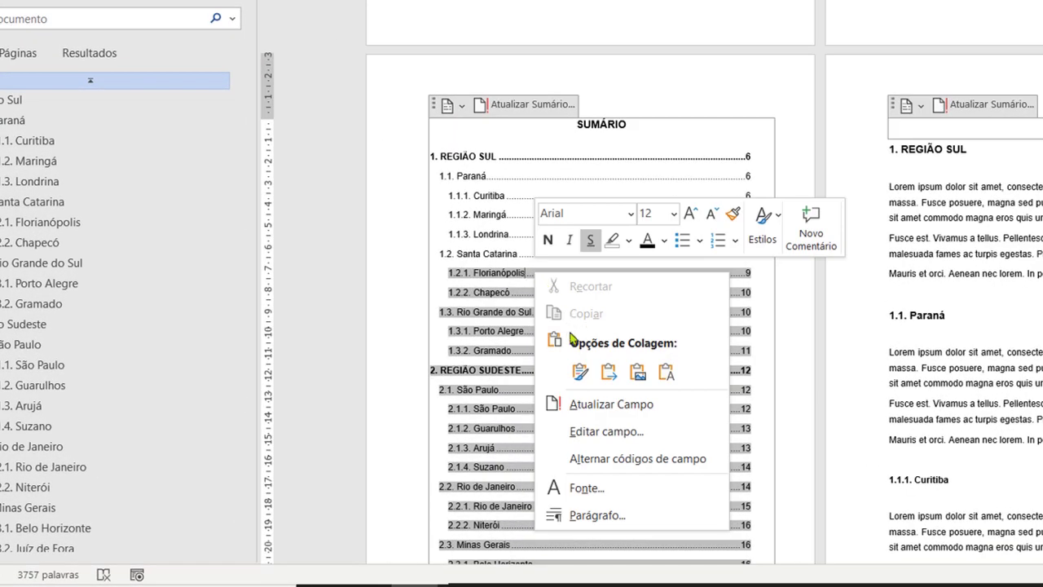
pyautogui.click(598, 406)
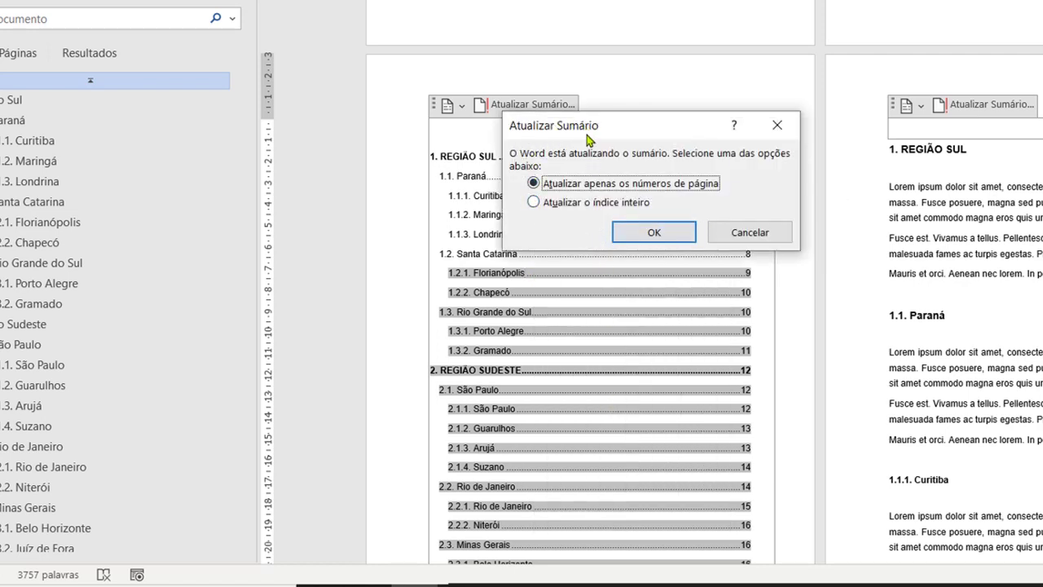
pyautogui.click(561, 204)
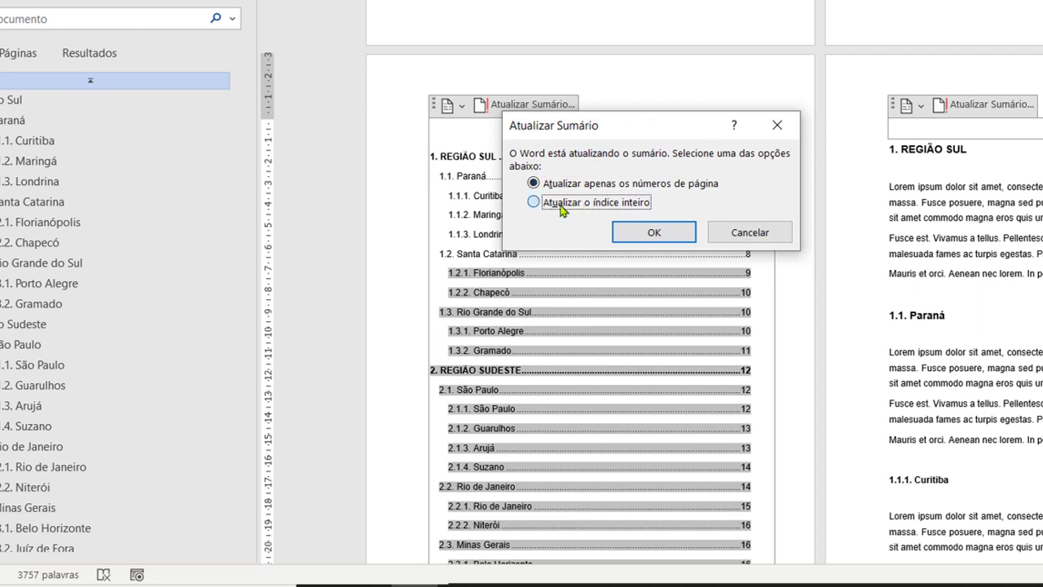
pyautogui.click(652, 236)
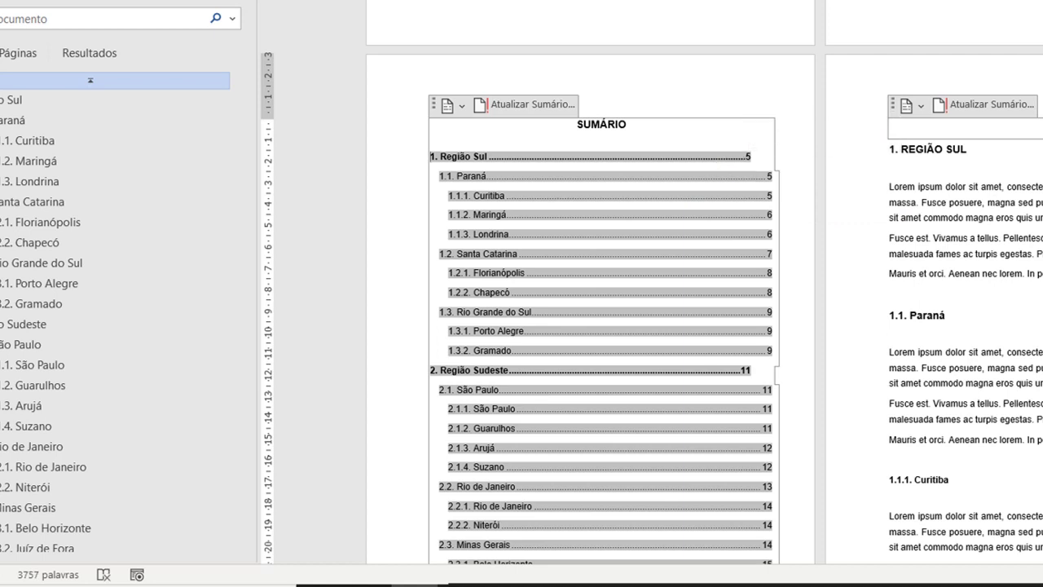
pyautogui.click(794, 140)
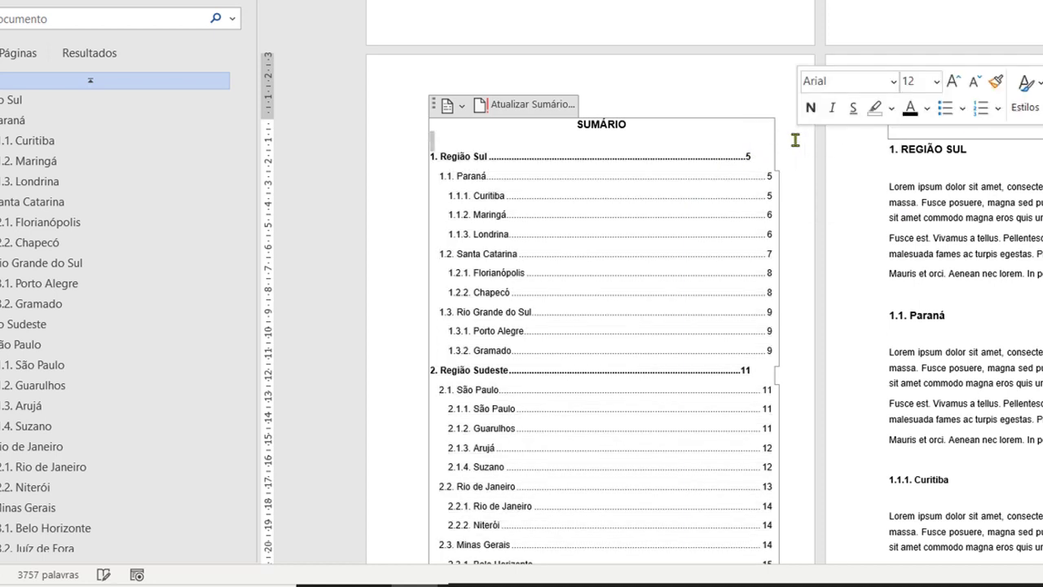
# Collapse the content under the heading "1. REGIÃO SUL" in the document body.
pyautogui.scroll(-6, 669, 212)
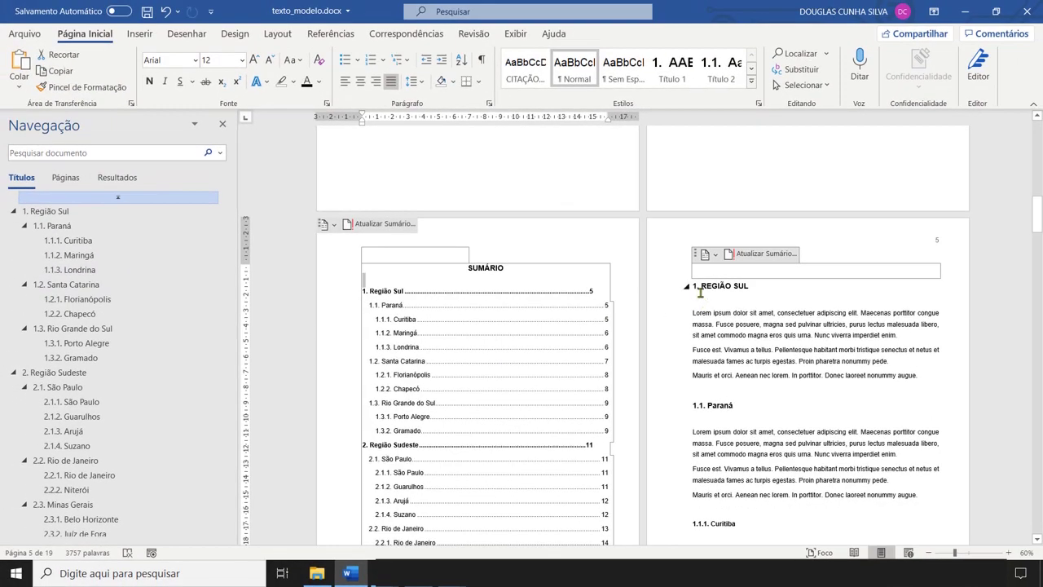
pyautogui.click(686, 286)
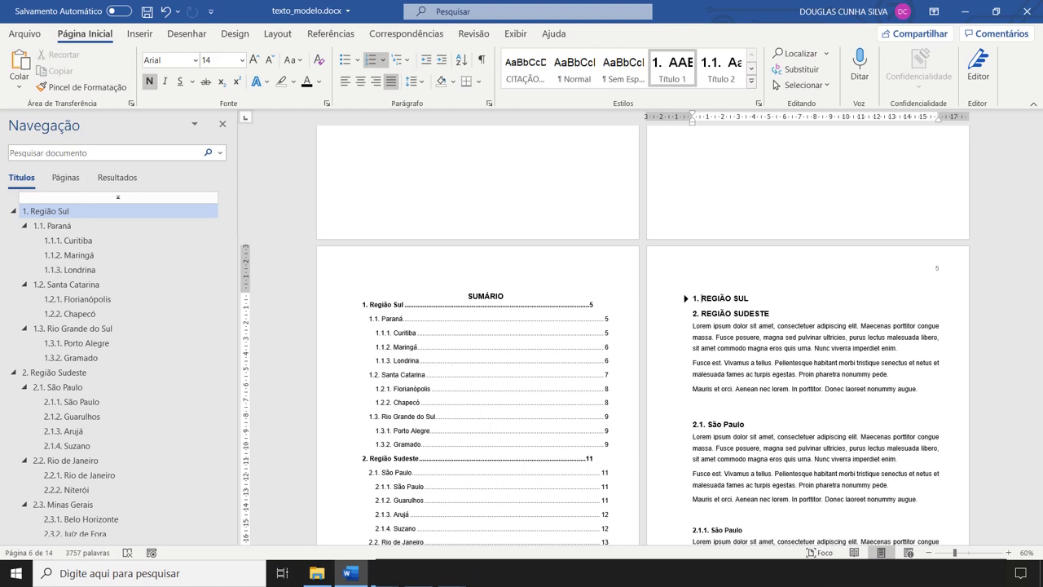
pyautogui.scroll(-1, 612, 246)
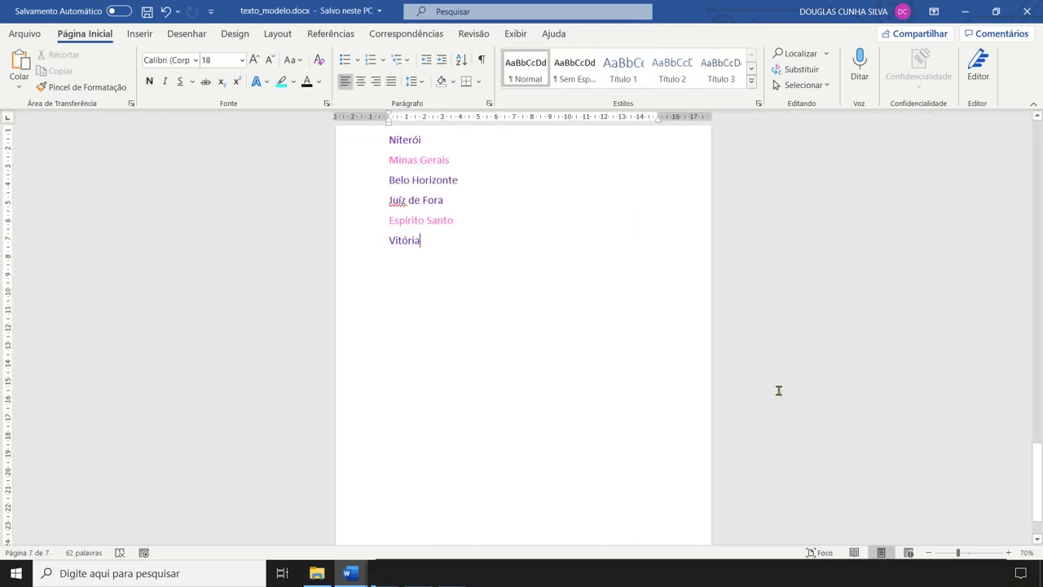
# Look over the unformatted version of the document around the SUMÁRIO page and the list of region titles.
pyautogui.moveTo(1038, 495); pyautogui.dragTo(1039, 352)
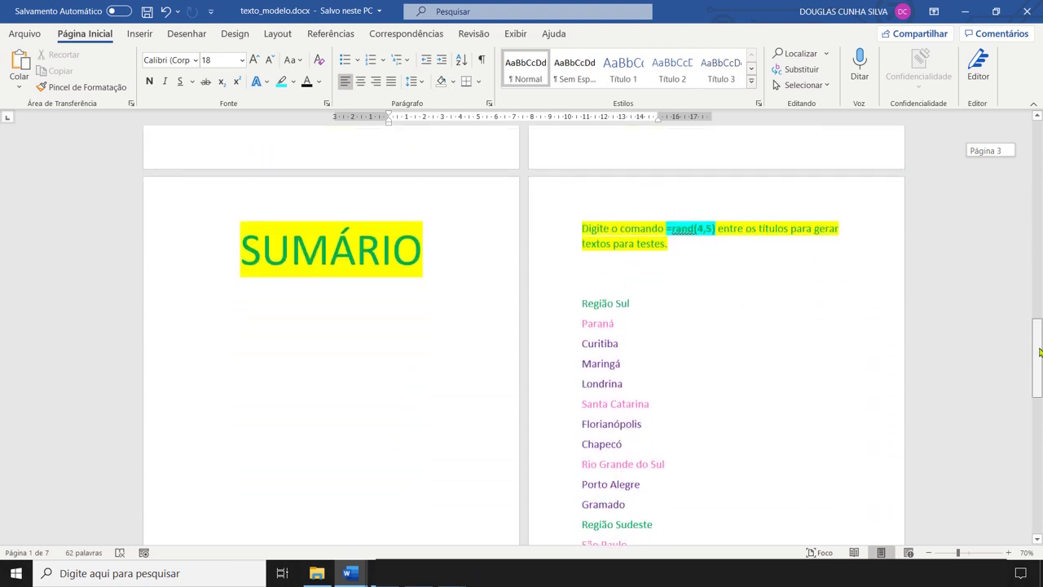